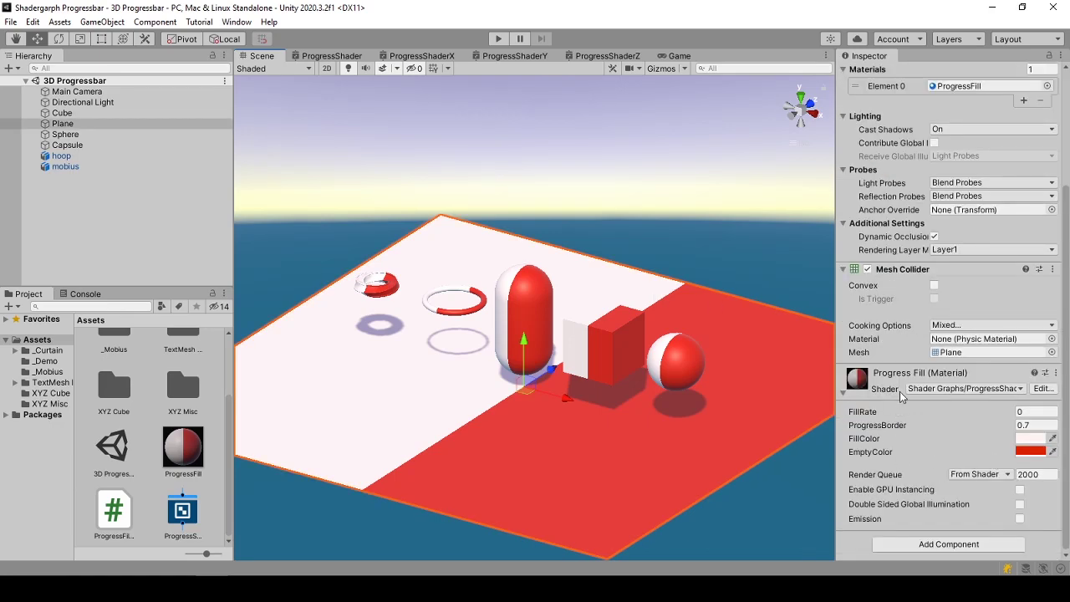
Step: Inspect the ProgressFill material and ProgressShader assets, then select and frame the Plane
{"action": "left_click", "coordinate": [191, 454]}
{"action": "left_click", "coordinate": [184, 522]}
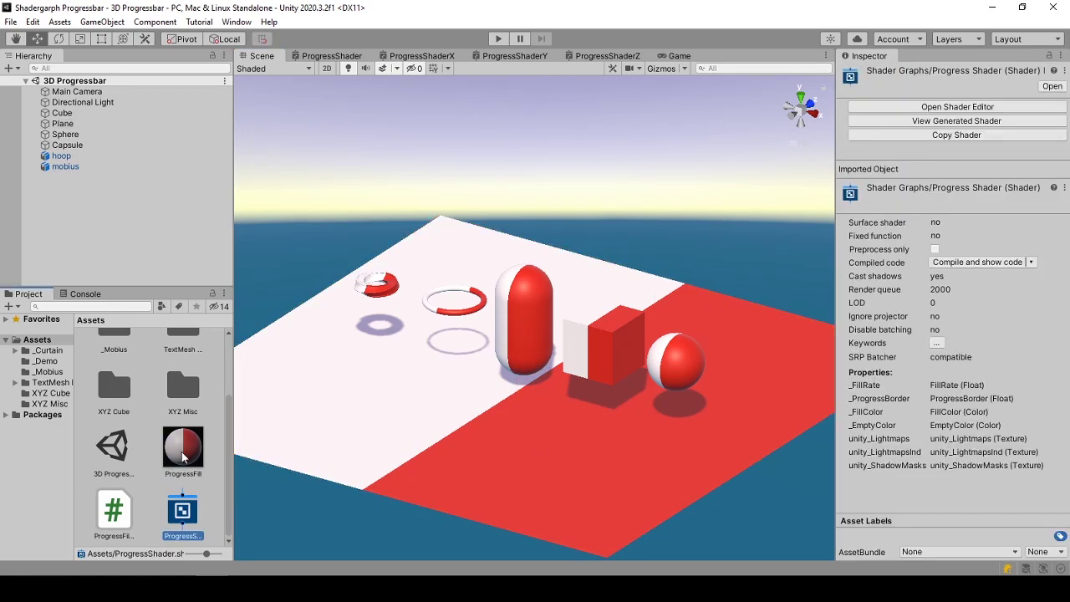
{"action": "left_click", "coordinate": [186, 458]}
{"action": "left_click", "coordinate": [504, 445]}
{"action": "key", "text": "f"}
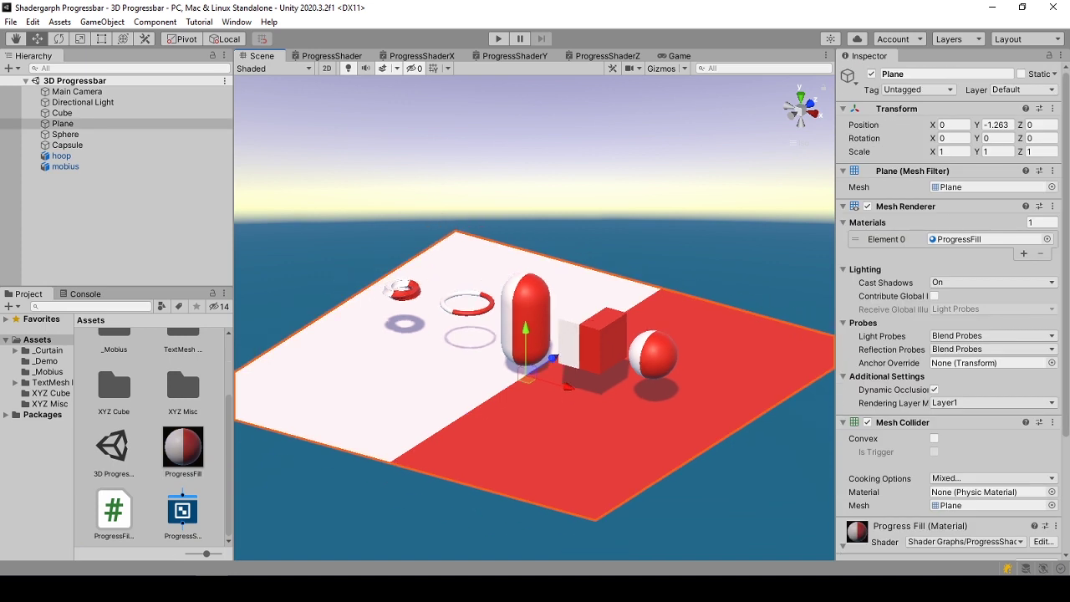
Step: Expand the plane's Progress Fill material, set FillColor to pure white and FillRate to -5.53
{"action": "left_click", "coordinate": [842, 546]}
{"action": "scroll", "coordinate": [843, 551], "scroll_direction": "down", "scroll_amount": 1}
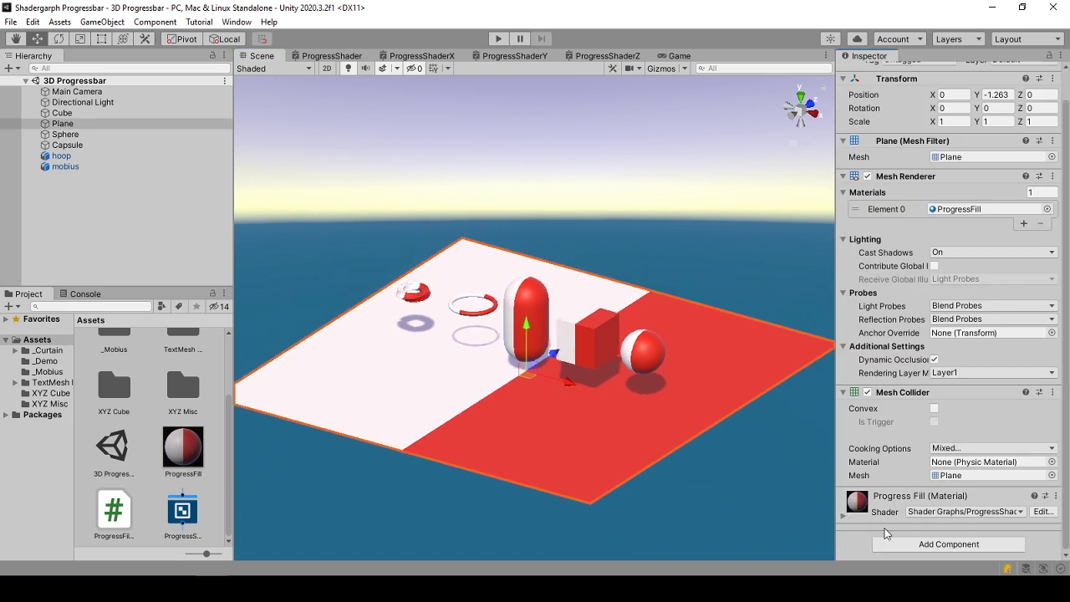
{"action": "left_click", "coordinate": [842, 517]}
{"action": "scroll", "coordinate": [852, 519], "scroll_direction": "down", "scroll_amount": 3}
{"action": "left_click", "coordinate": [1030, 438]}
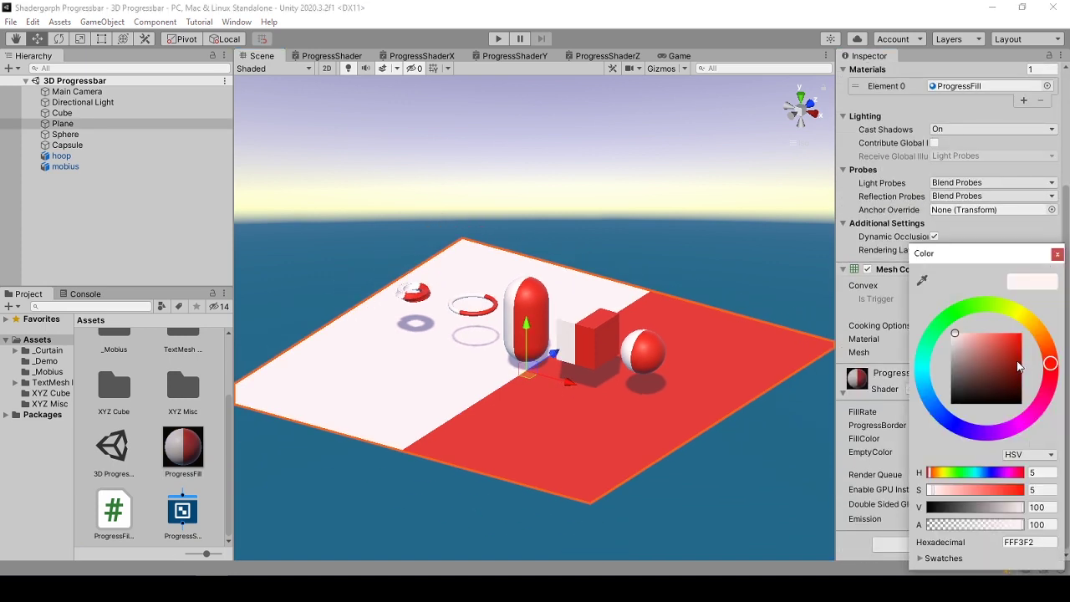
{"action": "left_click_drag", "start_coordinate": [1020, 368], "coordinate": [945, 274]}
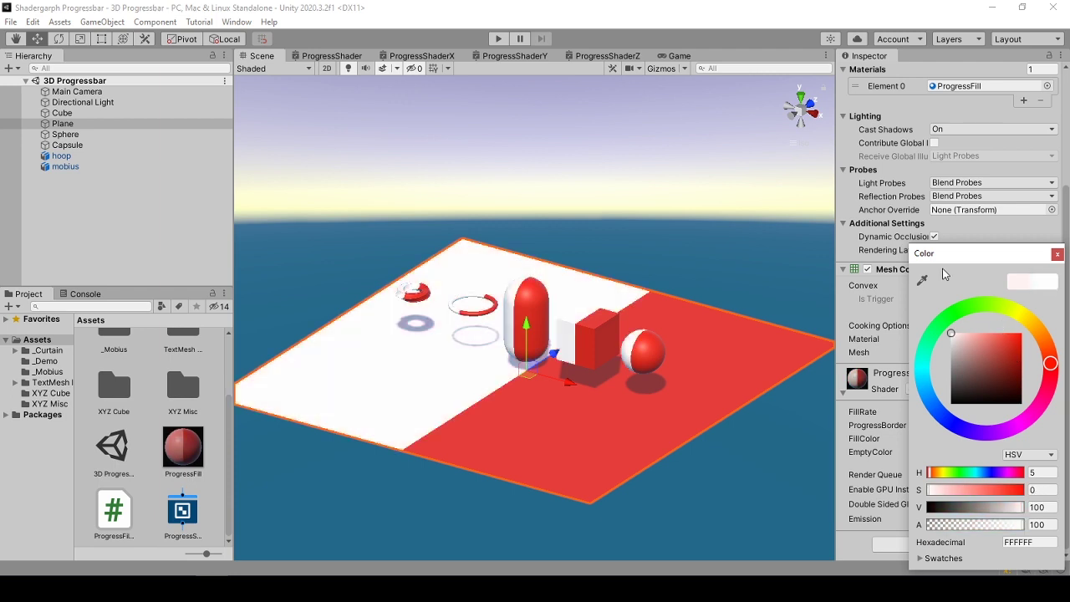
{"action": "left_click", "coordinate": [1056, 254]}
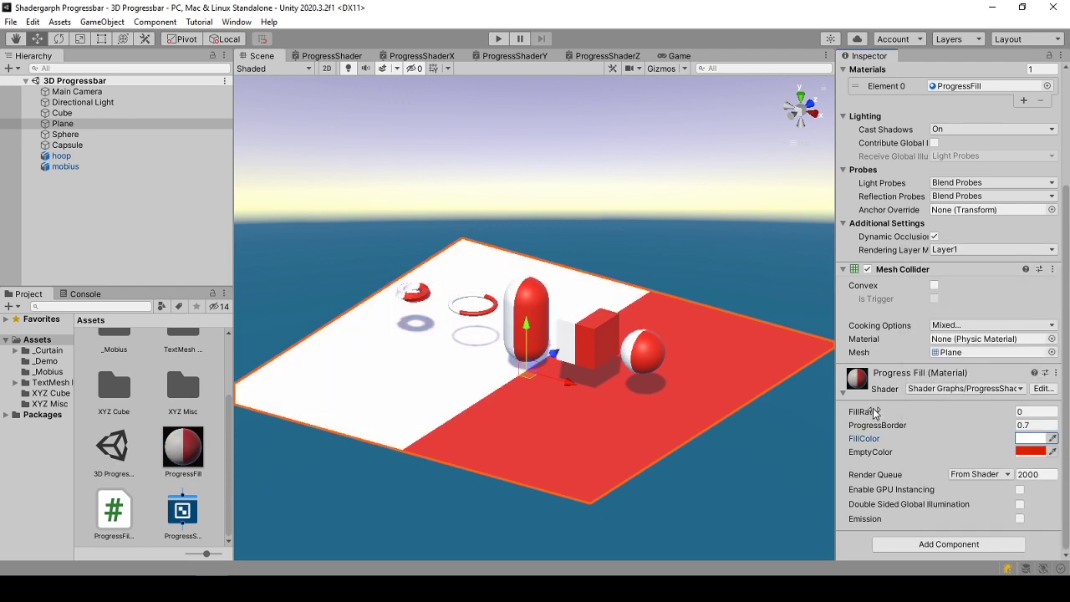
{"action": "mouse_move", "coordinate": [874, 412]}
{"action": "left_mouse_down"}
{"action": "mouse_move", "coordinate": [888, 411]}
{"action": "mouse_move", "coordinate": [869, 410]}
{"action": "mouse_move", "coordinate": [883, 411]}
{"action": "mouse_move", "coordinate": [873, 427]}
{"action": "mouse_move", "coordinate": [890, 425]}
{"action": "mouse_move", "coordinate": [885, 411]}
{"action": "mouse_move", "coordinate": [930, 413]}
{"action": "mouse_move", "coordinate": [756, 384]}
{"action": "mouse_move", "coordinate": [910, 404]}
{"action": "mouse_move", "coordinate": [882, 399]}
{"action": "left_mouse_up"}
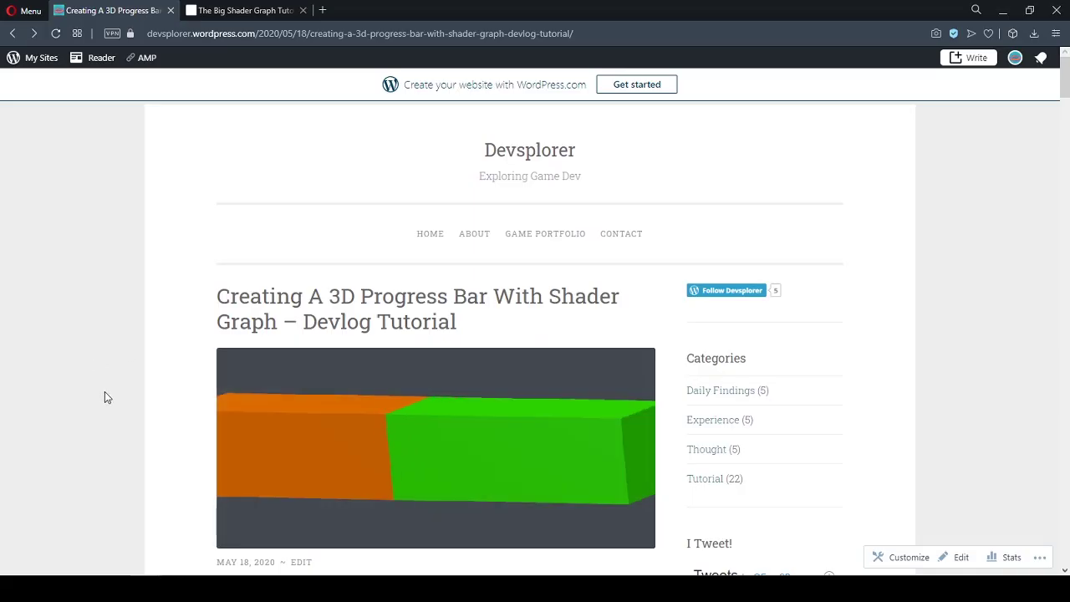
Step: Read through the Devsplorer 'Creating A 3D Progress Bar With Shader Graph' blog post
{"action": "scroll", "coordinate": [104, 391], "scroll_direction": "down", "scroll_amount": 10}
{"action": "scroll", "coordinate": [105, 397], "scroll_direction": "down", "scroll_amount": 15}
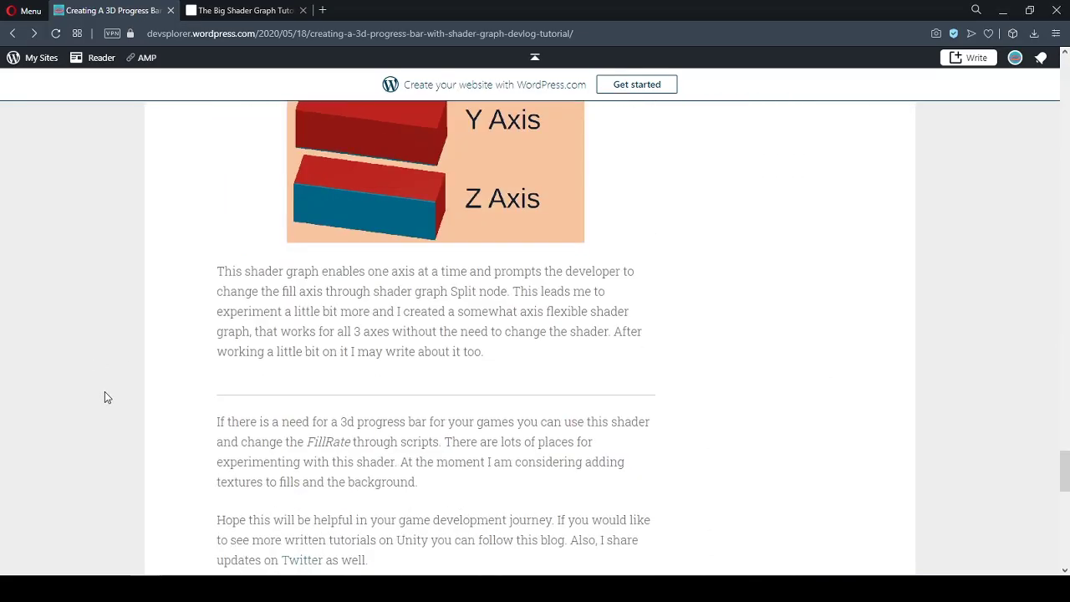
{"action": "scroll", "coordinate": [104, 397], "scroll_direction": "up", "scroll_amount": 15}
{"action": "scroll", "coordinate": [105, 397], "scroll_direction": "up", "scroll_amount": 15}
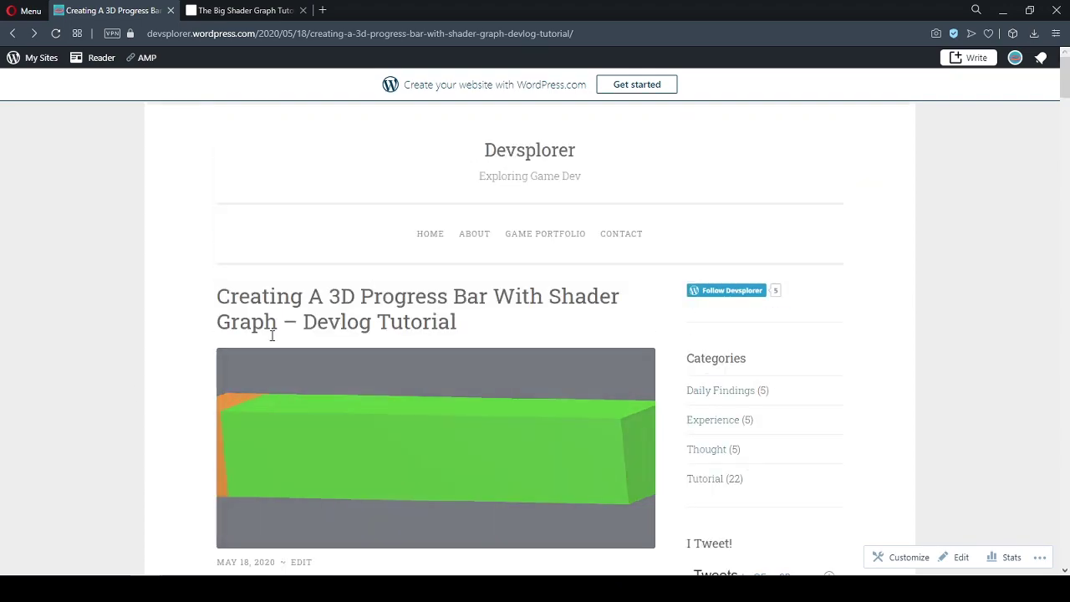
Step: Read codinBlack's 'The Big Shader Graph Tutorial: Second Part', then tilt Unity's scene camera over the plane
{"action": "left_click", "coordinate": [262, 10]}
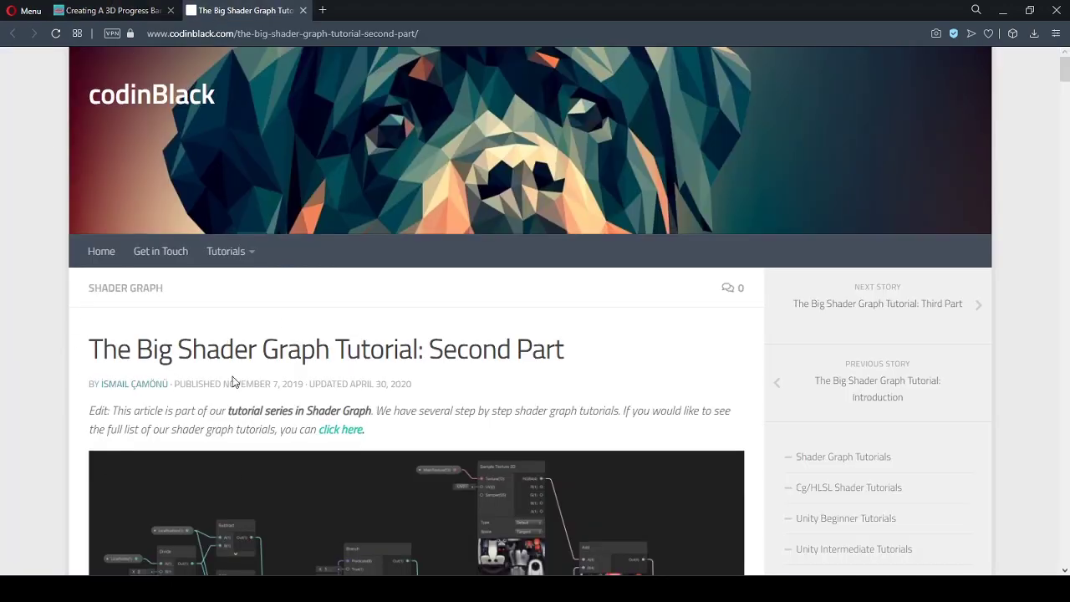
{"action": "scroll", "coordinate": [80, 461], "scroll_direction": "down", "scroll_amount": 15}
{"action": "scroll", "coordinate": [80, 461], "scroll_direction": "down", "scroll_amount": 20}
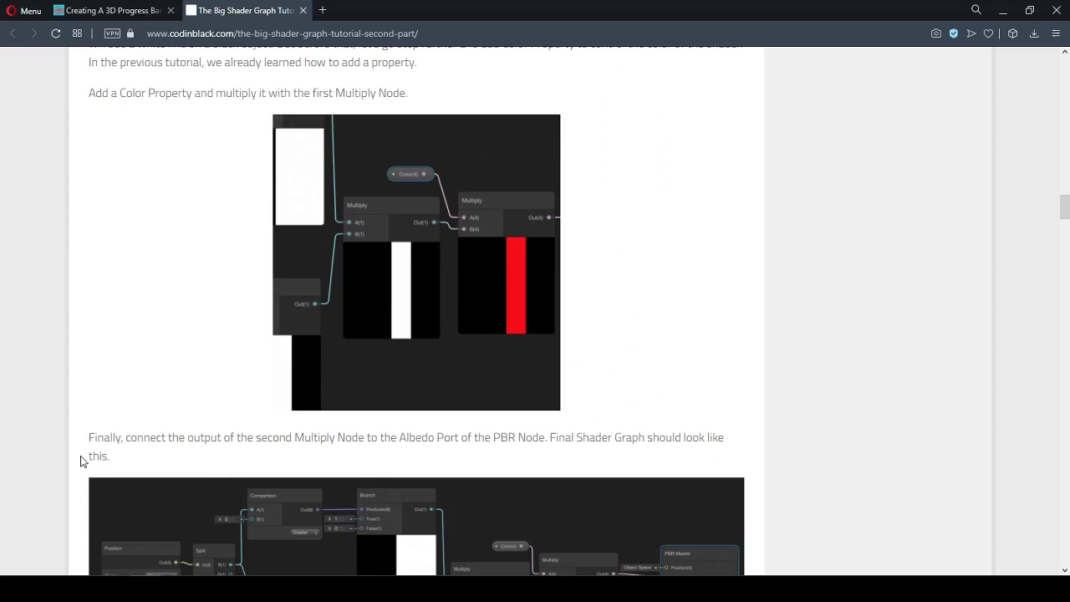
{"action": "scroll", "coordinate": [80, 458], "scroll_direction": "up", "scroll_amount": 20}
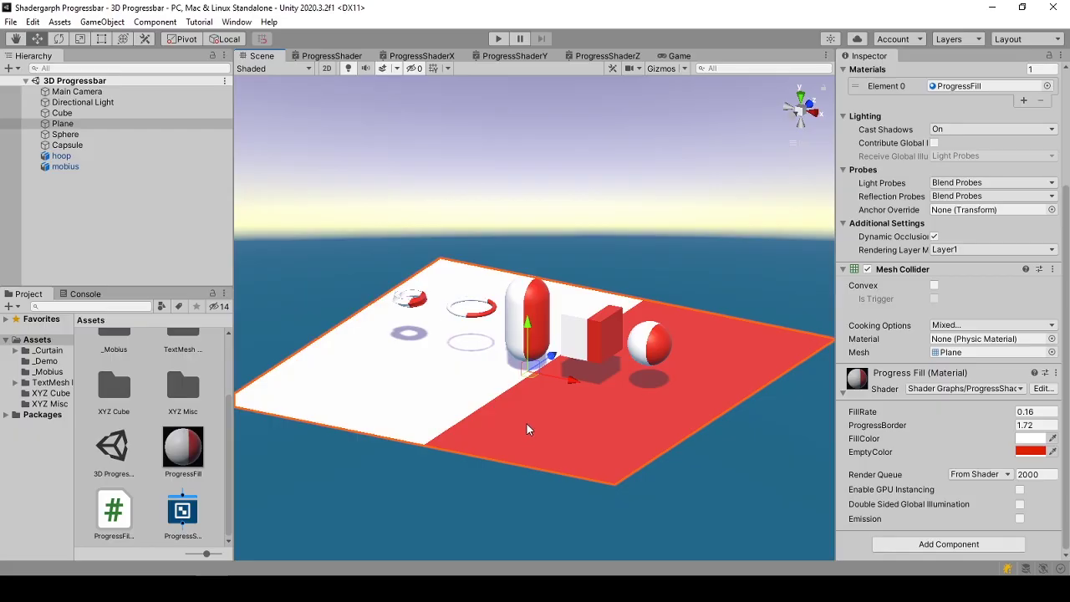
{"action": "mouse_move", "coordinate": [526, 422]}
{"action": "left_mouse_down", "text": "alt"}
{"action": "mouse_move", "coordinate": [517, 468]}
{"action": "mouse_move", "coordinate": [519, 423]}
{"action": "left_mouse_up", "text": "alt"}
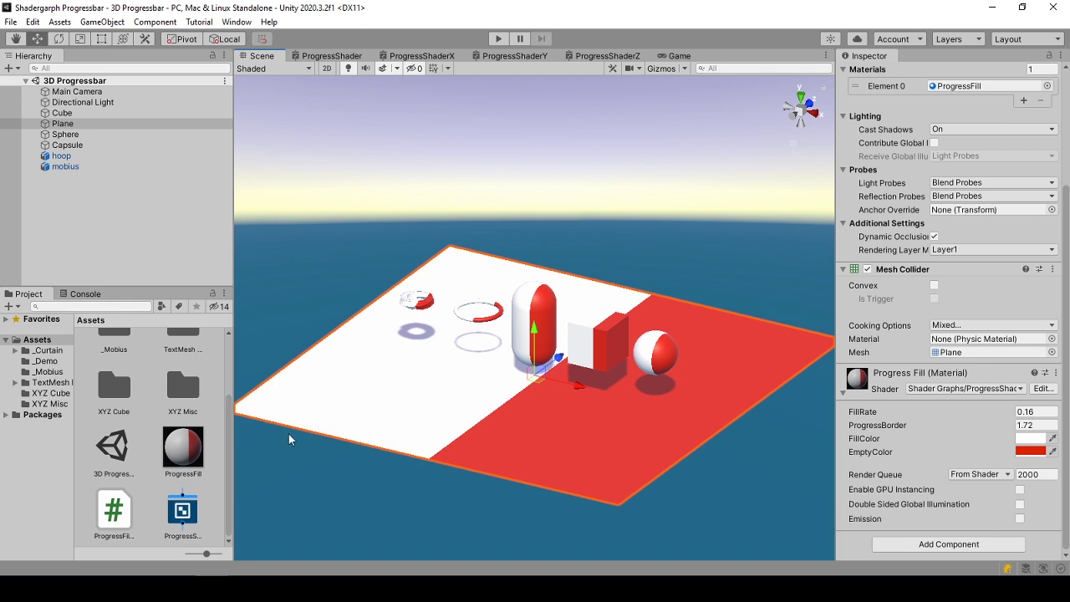
Step: Inspect the ProgressShader and ProgressFill assets, glance at the shader graph, and select the Plane
{"action": "left_click", "coordinate": [189, 513]}
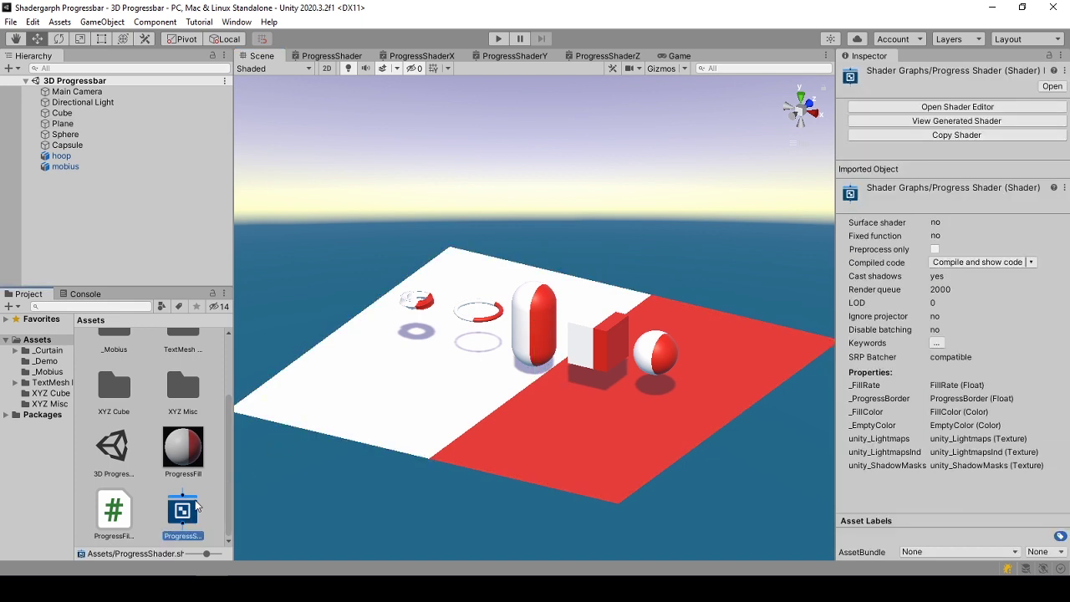
{"action": "left_click", "coordinate": [186, 448]}
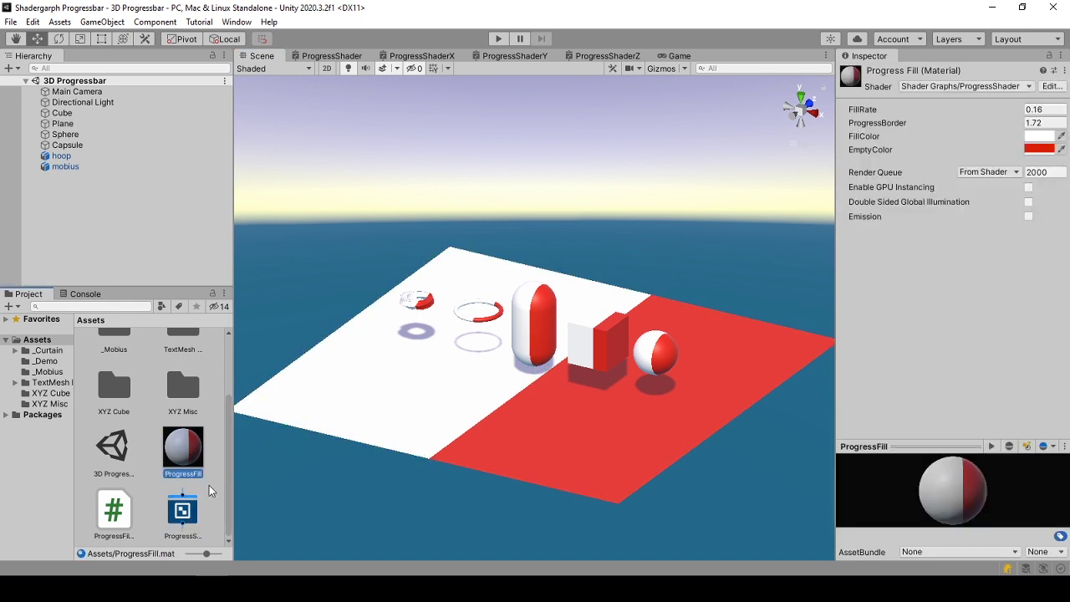
{"action": "left_click", "coordinate": [209, 485]}
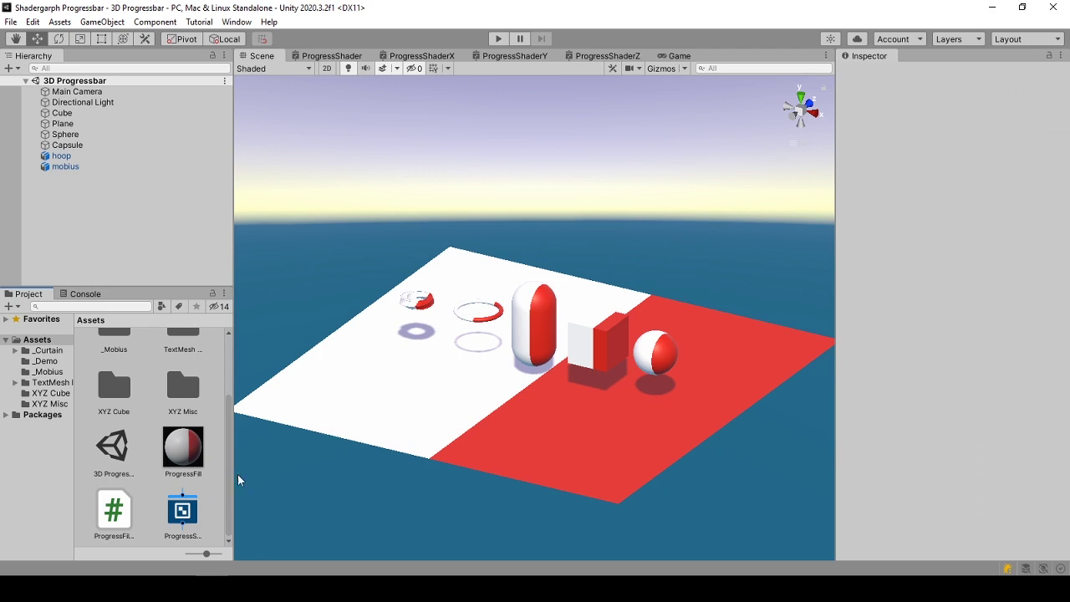
{"action": "left_click", "coordinate": [331, 55]}
{"action": "left_click", "coordinate": [264, 57]}
{"action": "left_click", "coordinate": [551, 405]}
{"action": "scroll", "coordinate": [857, 491], "scroll_direction": "down", "scroll_amount": 5}
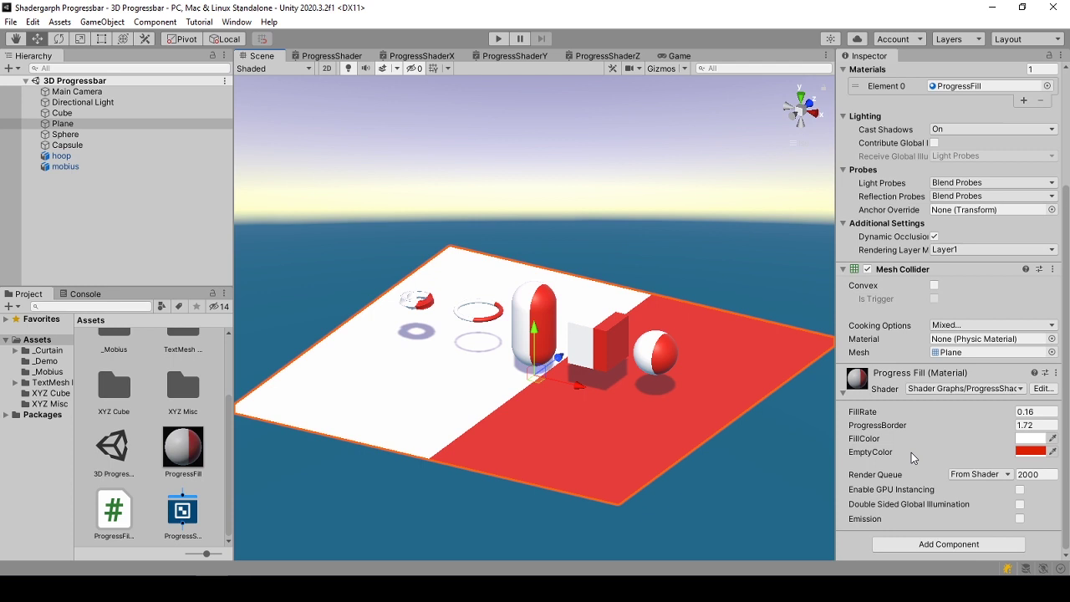
Step: Lower the Progress Fill material's FillRate from 0.16 to 0.06, then clear the asset selection
{"action": "left_click", "coordinate": [330, 55]}
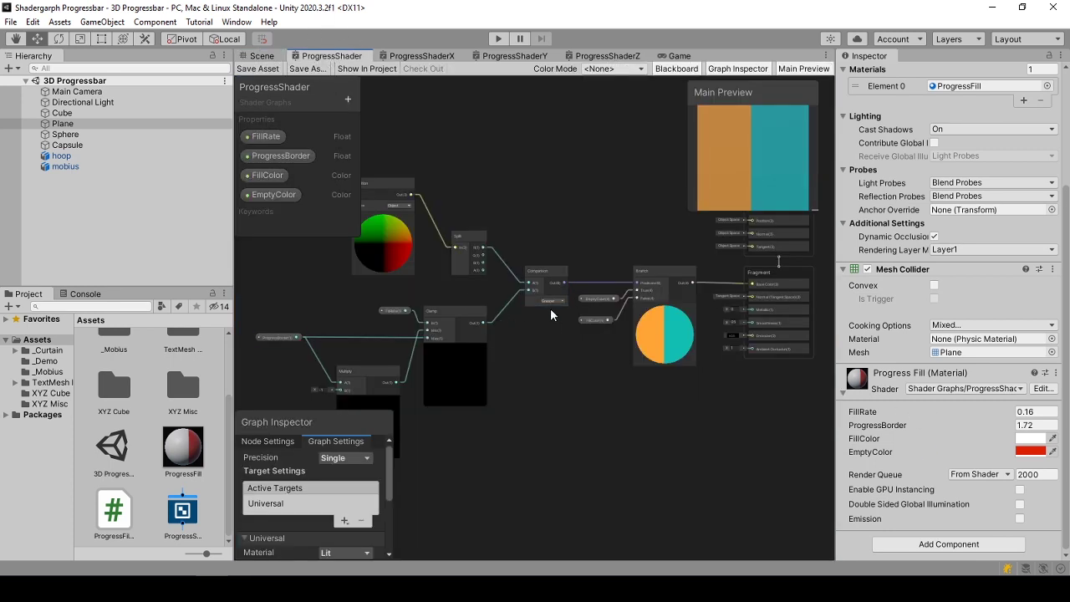
{"action": "left_click", "coordinate": [259, 55]}
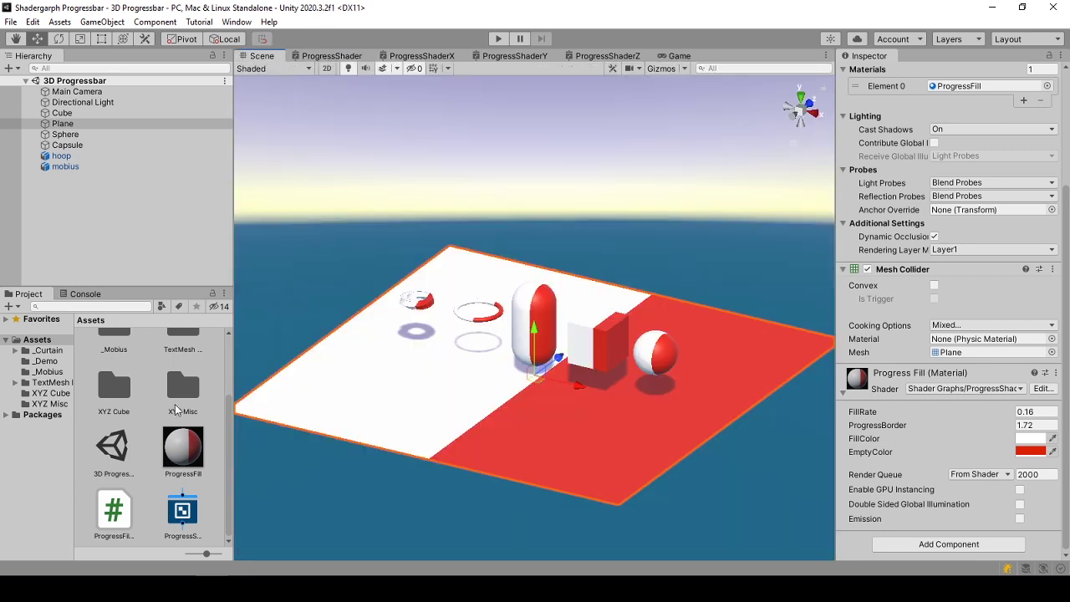
{"action": "scroll", "coordinate": [177, 394], "scroll_direction": "up", "scroll_amount": 3}
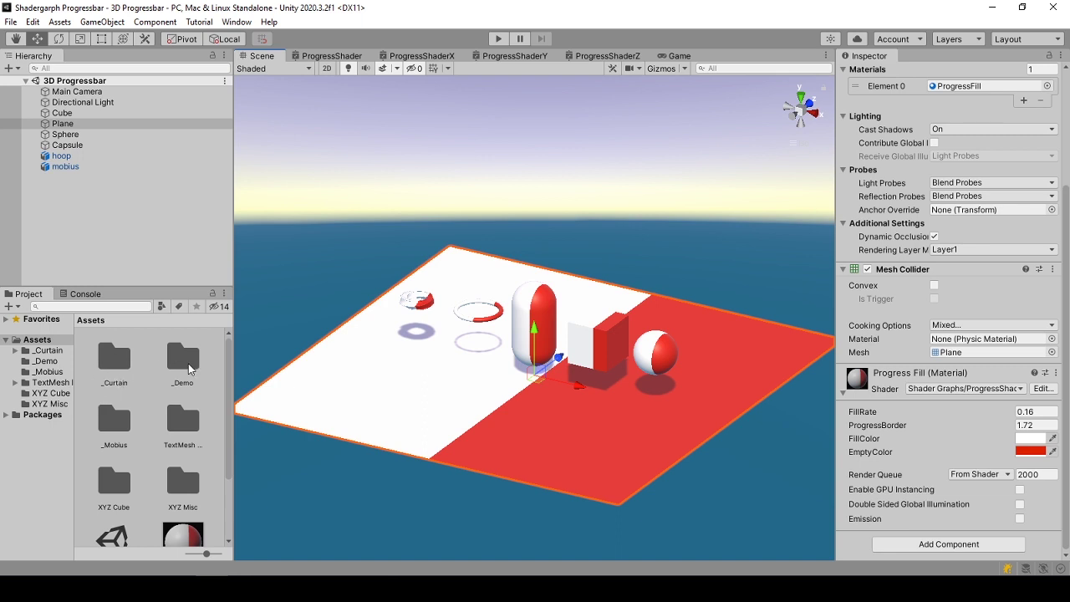
{"action": "left_click_drag", "start_coordinate": [879, 411], "coordinate": [871, 407]}
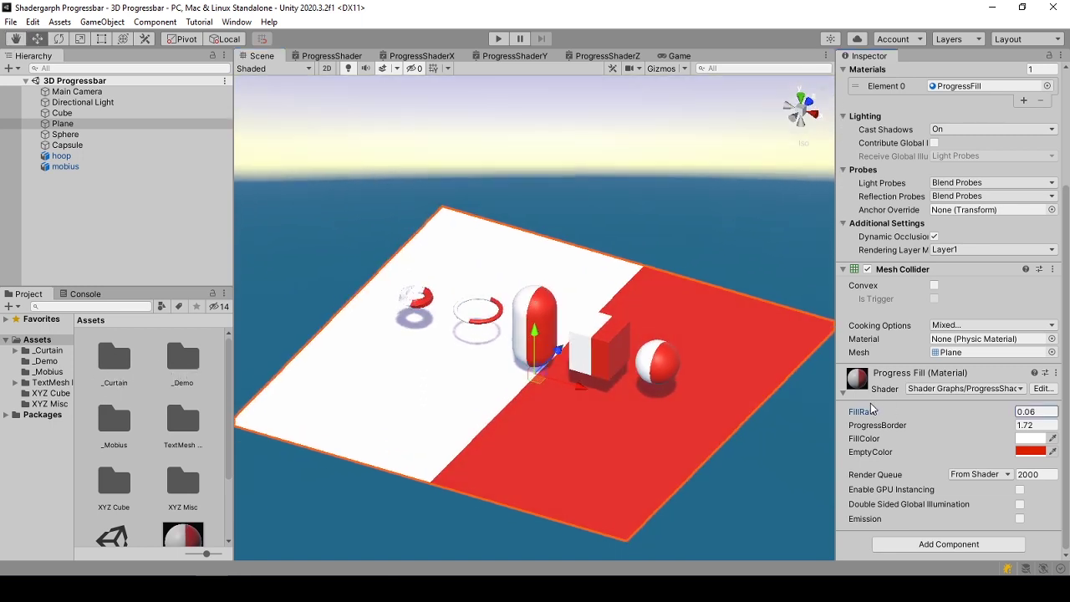
{"action": "scroll", "coordinate": [158, 514], "scroll_direction": "down", "scroll_amount": 3}
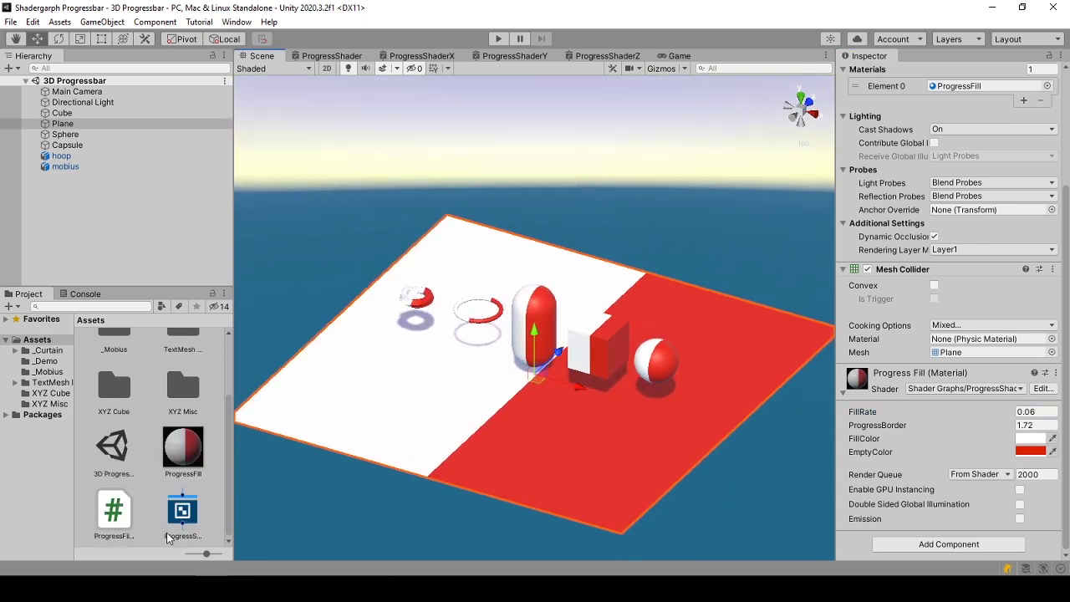
{"action": "left_click", "coordinate": [185, 516]}
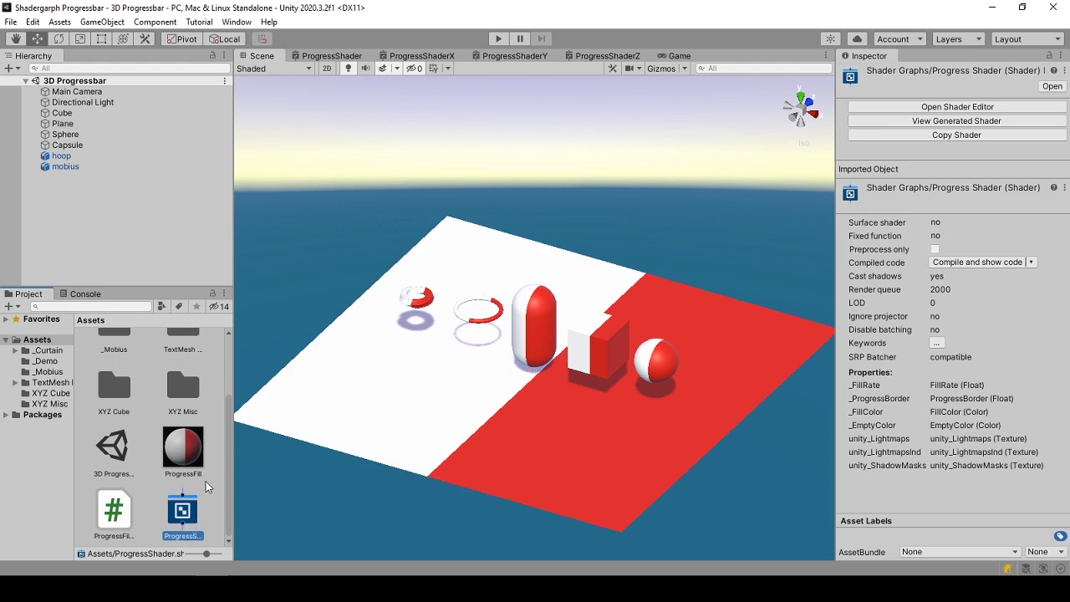
{"action": "left_click", "coordinate": [204, 522]}
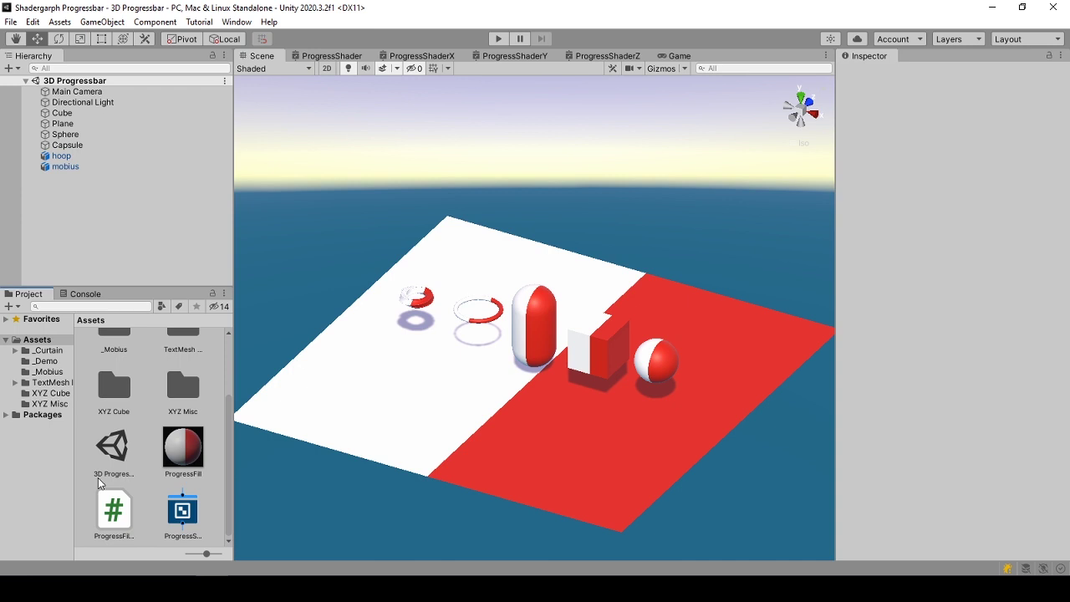
Step: Create a URP Lit Shader Graph asset named 'progress' in the Assets folder
{"action": "right_click", "coordinate": [141, 484]}
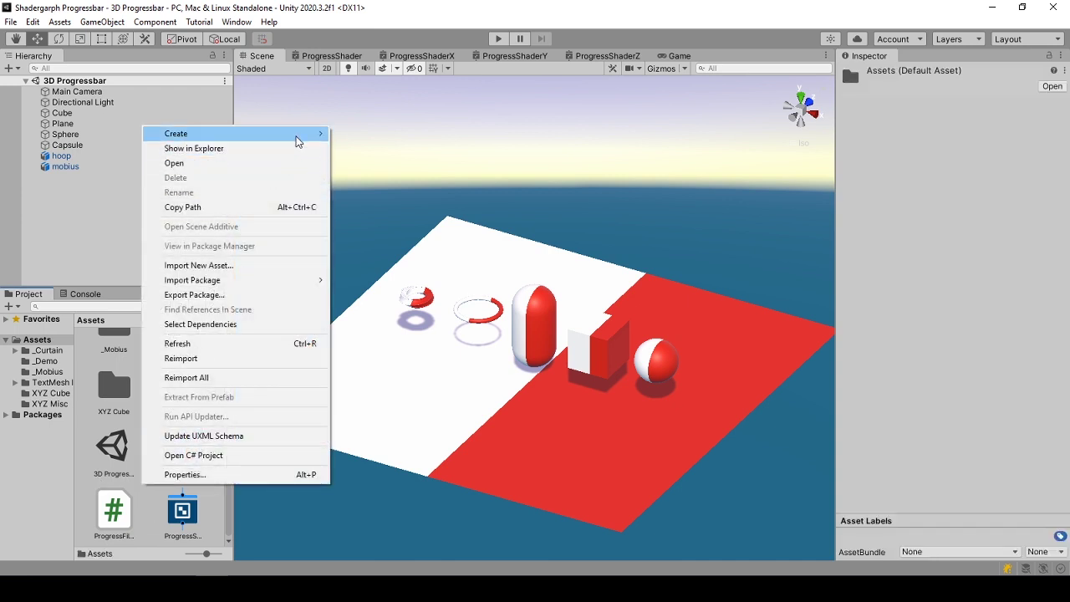
{"action": "mouse_move", "coordinate": [296, 138]}
{"action": "mouse_move", "coordinate": [384, 55]}
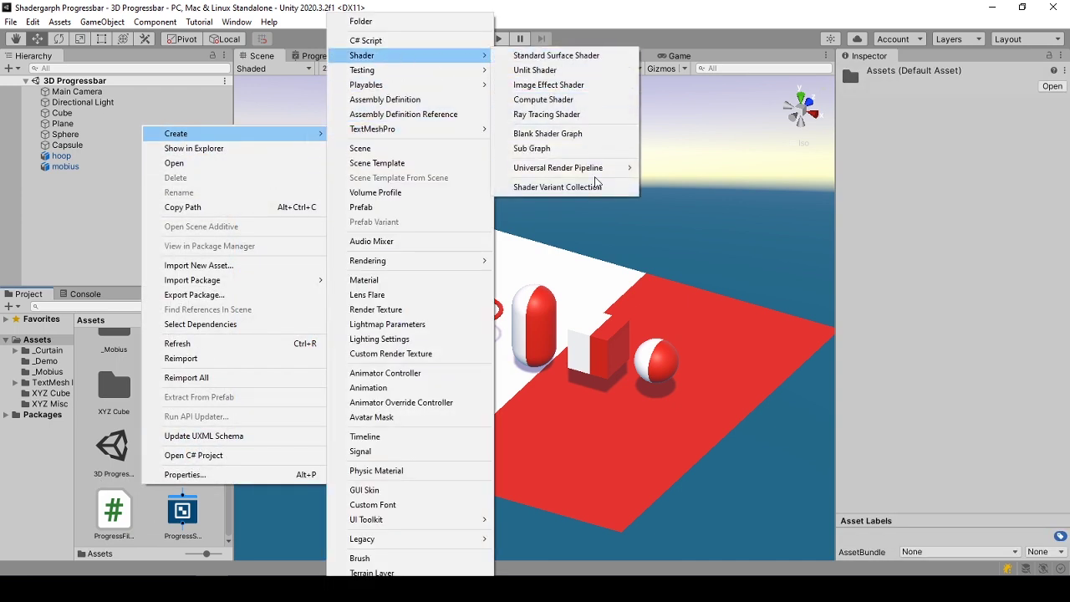
{"action": "mouse_move", "coordinate": [596, 169]}
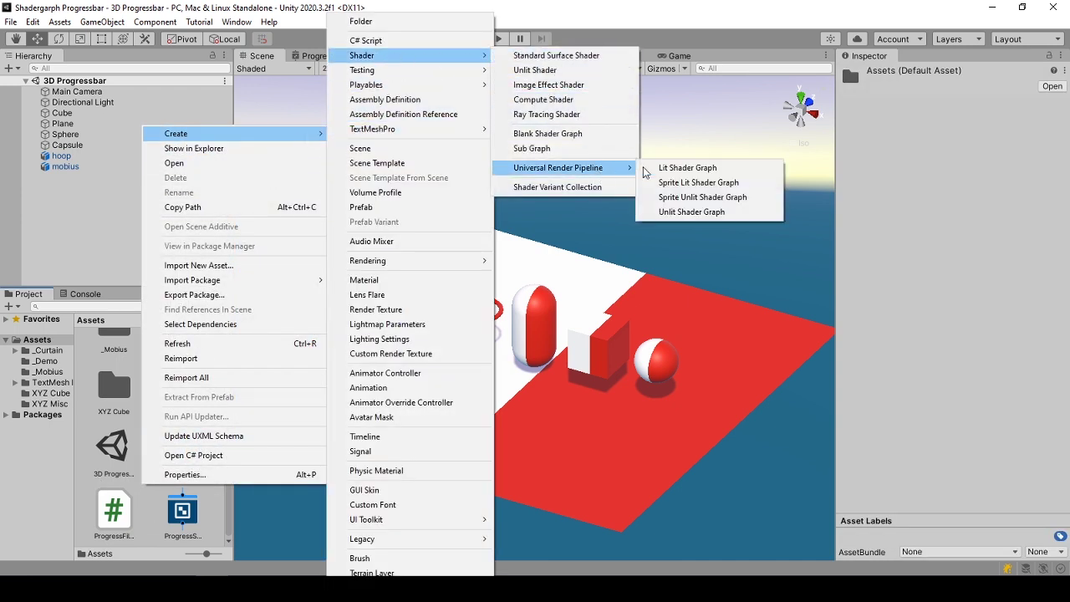
{"action": "left_click", "coordinate": [687, 168]}
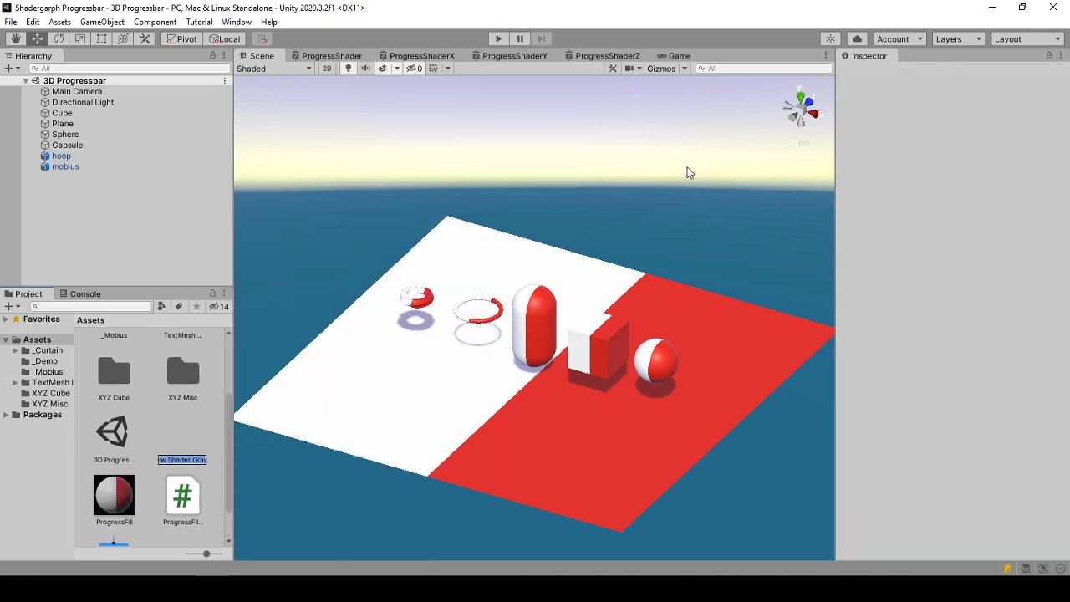
{"action": "type", "text": "progress"}
{"action": "key", "text": "Return"}
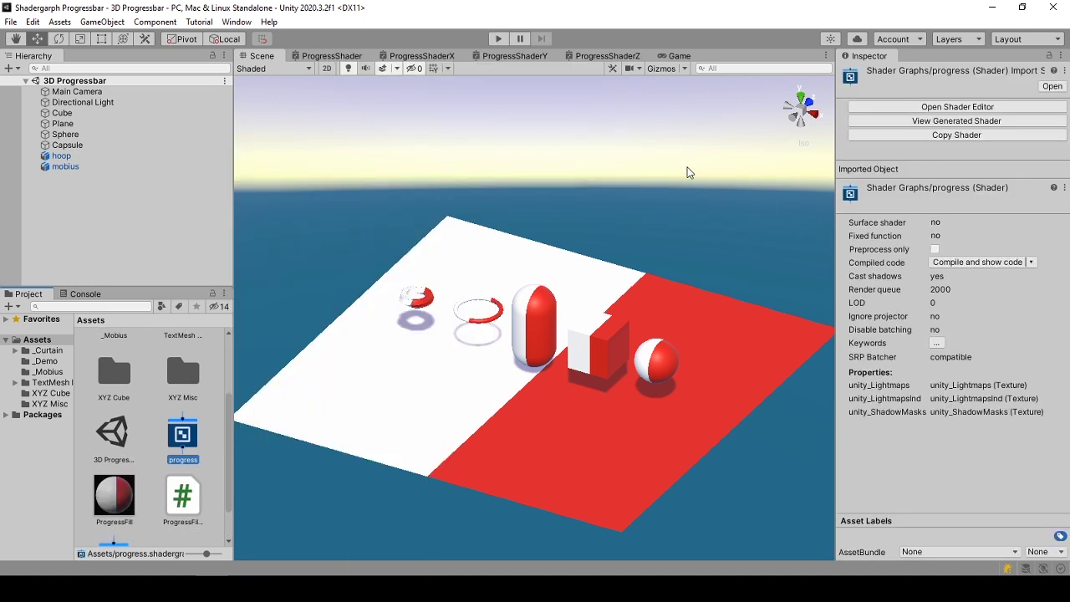
Step: Create a new material asset named 'newmat' in the Assets folder
{"action": "right_click", "coordinate": [218, 478]}
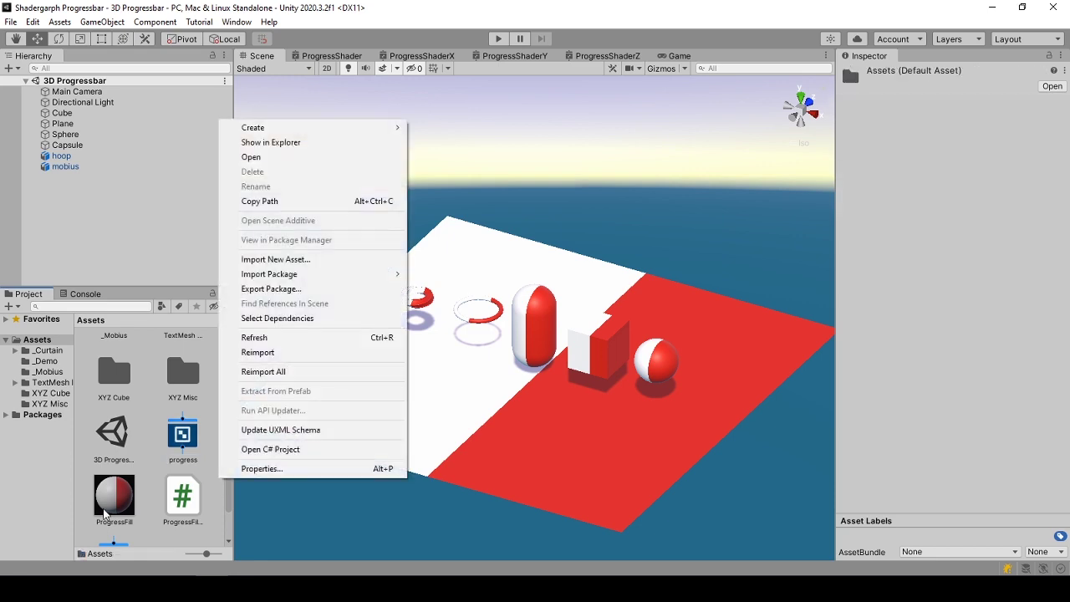
{"action": "left_click", "coordinate": [104, 510]}
{"action": "right_click", "coordinate": [218, 457]}
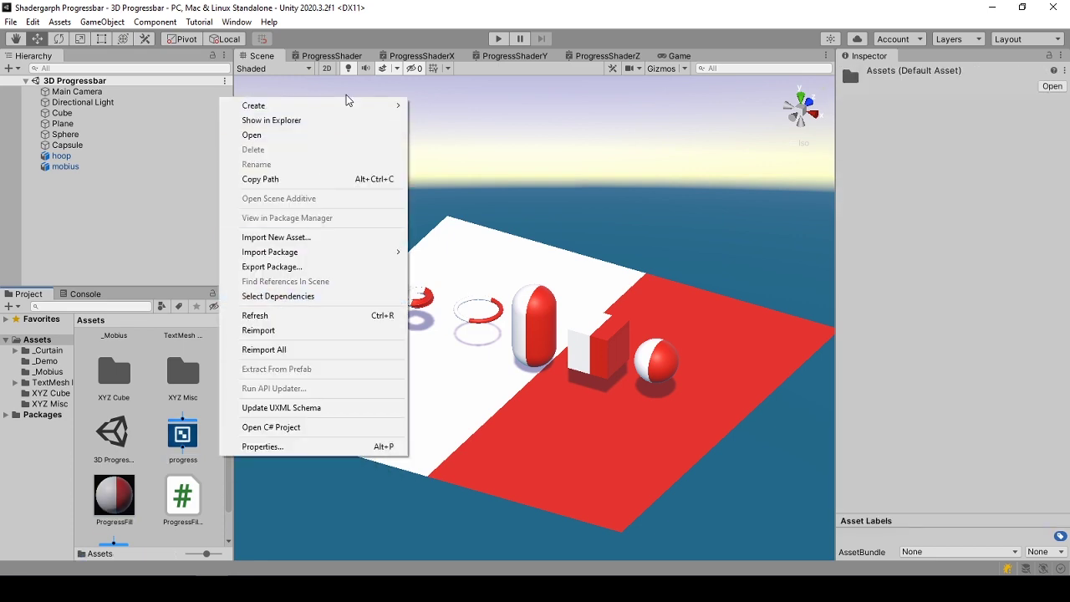
{"action": "mouse_move", "coordinate": [342, 106]}
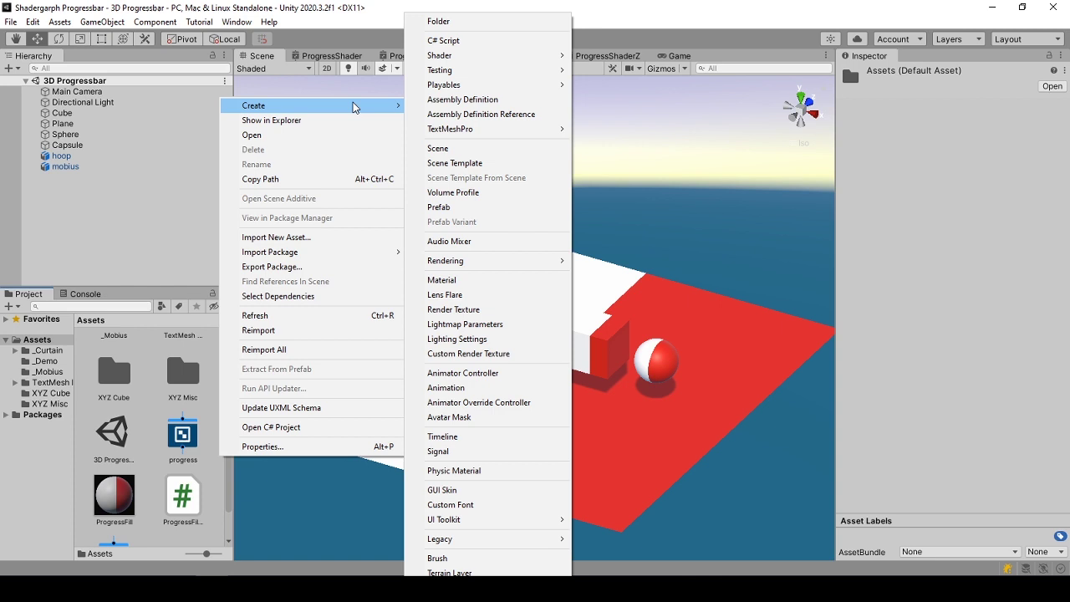
{"action": "left_click", "coordinate": [451, 280]}
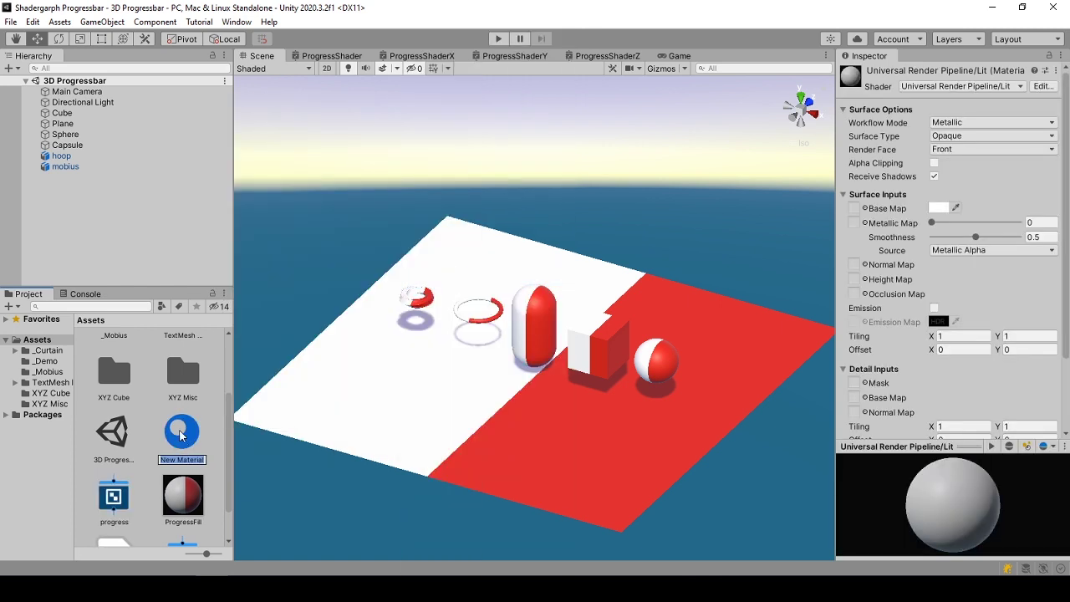
{"action": "type", "text": "newmat"}
{"action": "key", "text": "Return"}
Step: Select the newmat material in the Project panel for editing
{"action": "left_click", "coordinate": [113, 449]}
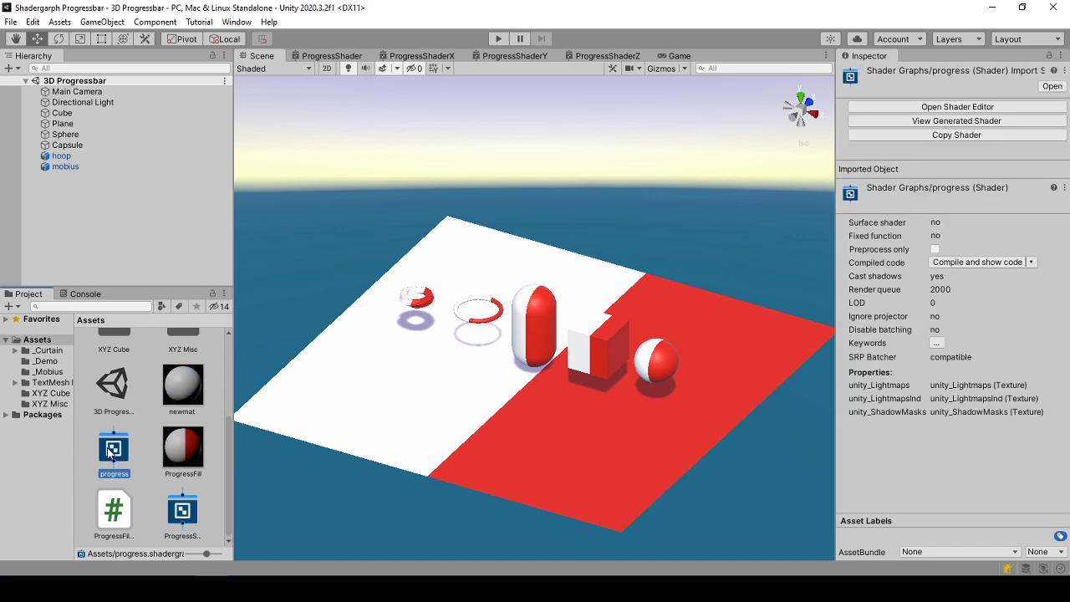
{"action": "left_click_drag", "start_coordinate": [179, 396], "coordinate": [148, 417]}
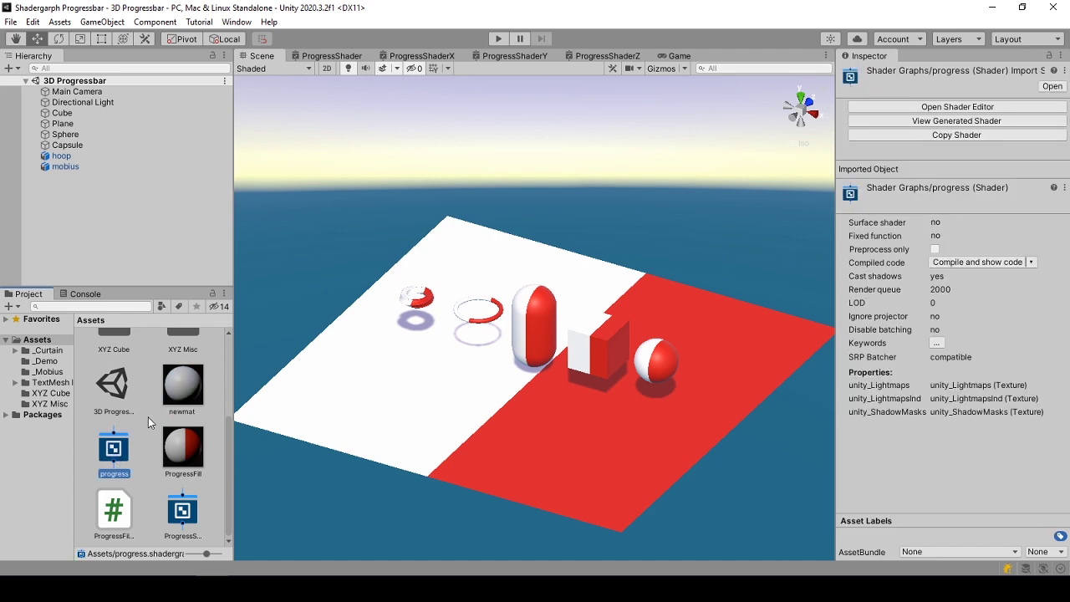
{"action": "left_click", "coordinate": [177, 385]}
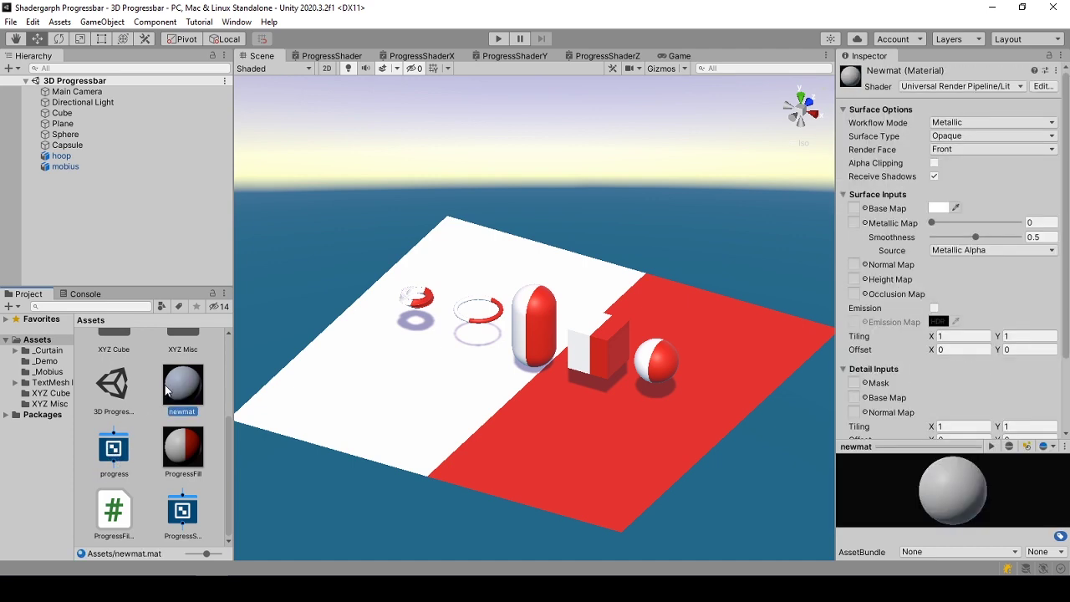
Step: Assign the Shader Graphs/ProgressShader shader to the newmat material
{"action": "left_click", "coordinate": [968, 87]}
{"action": "left_click", "coordinate": [957, 234]}
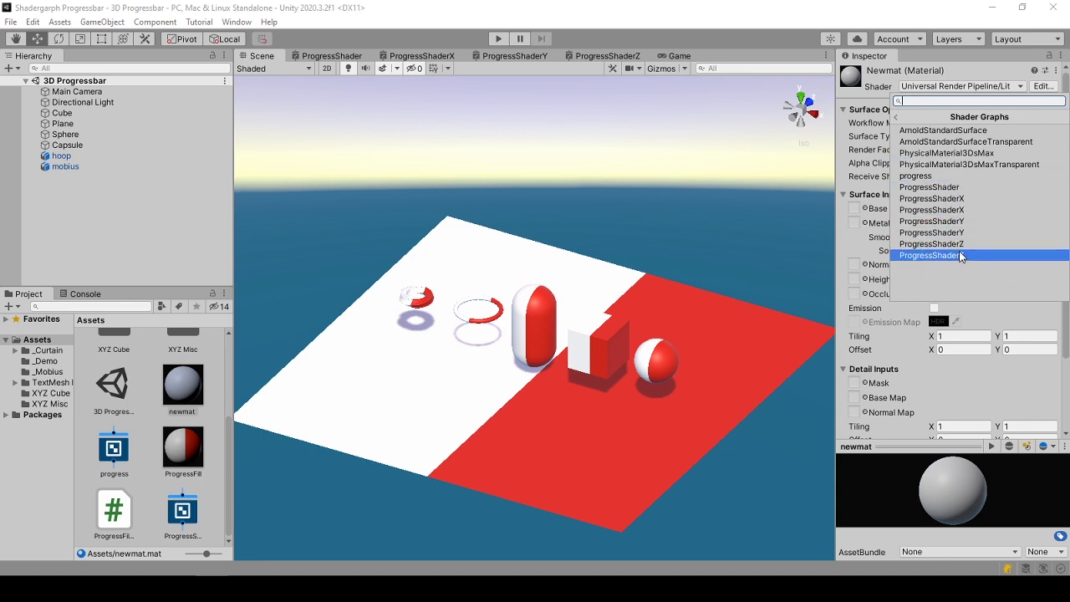
{"action": "left_click", "coordinate": [938, 189]}
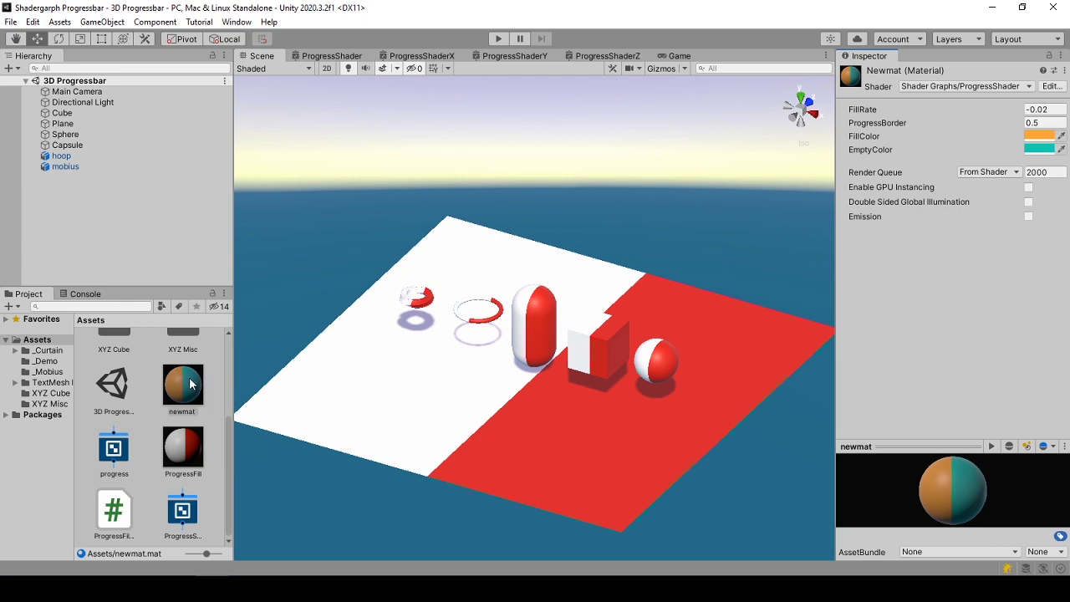
{"action": "left_click_drag", "start_coordinate": [324, 409], "coordinate": [360, 408], "text": "alt"}
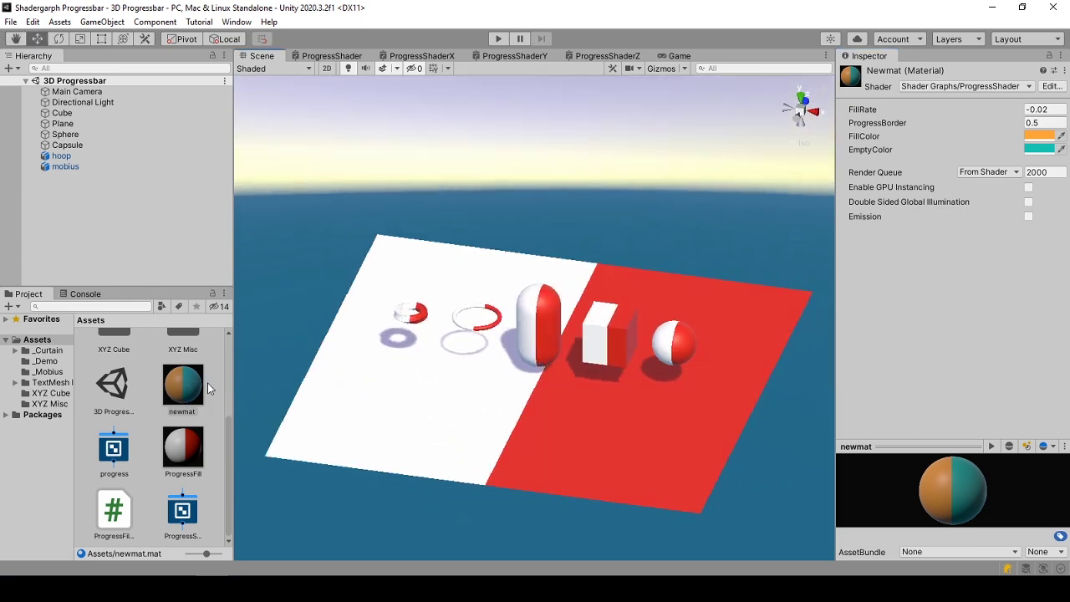
Step: Open ProgressShader in the Shader Graph editor, then return to the Scene view
{"action": "double_click", "coordinate": [184, 511]}
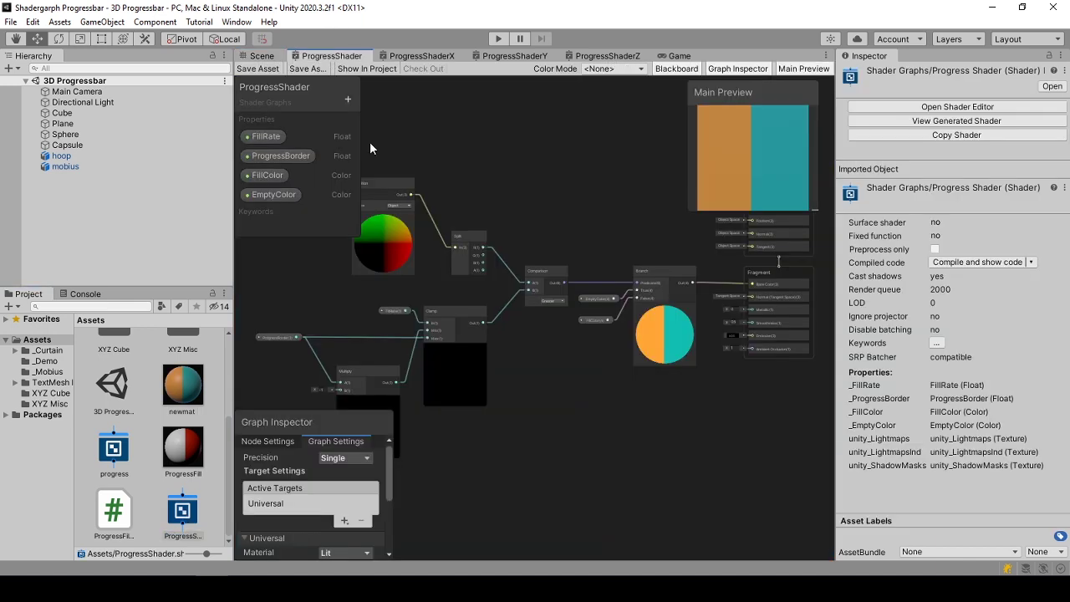
{"action": "left_click", "coordinate": [260, 56]}
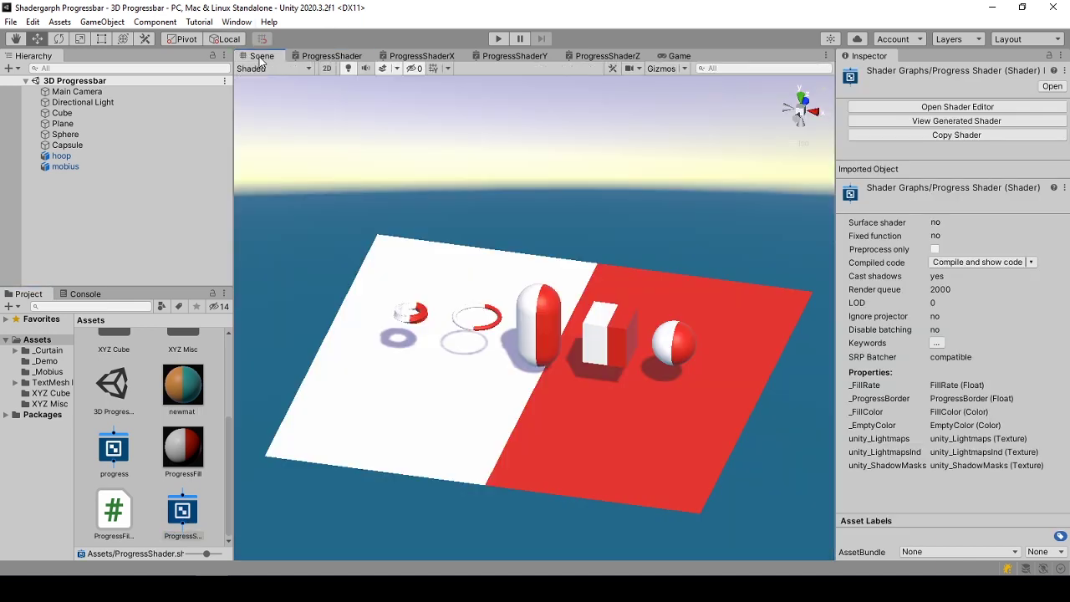
{"action": "left_click_drag", "start_coordinate": [514, 373], "coordinate": [445, 345], "text": "alt"}
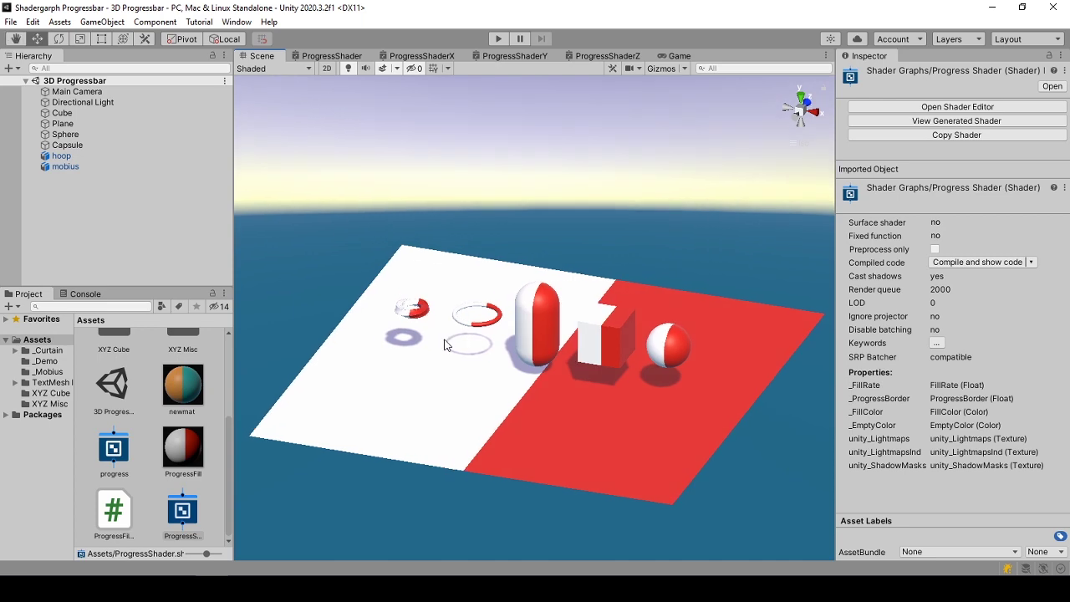
Step: Select the cube and scrub its Progress Fill FillRate, settling at 0.4
{"action": "left_click", "coordinate": [523, 336]}
{"action": "scroll", "coordinate": [891, 380], "scroll_direction": "down", "scroll_amount": 5}
{"action": "left_click", "coordinate": [773, 523]}
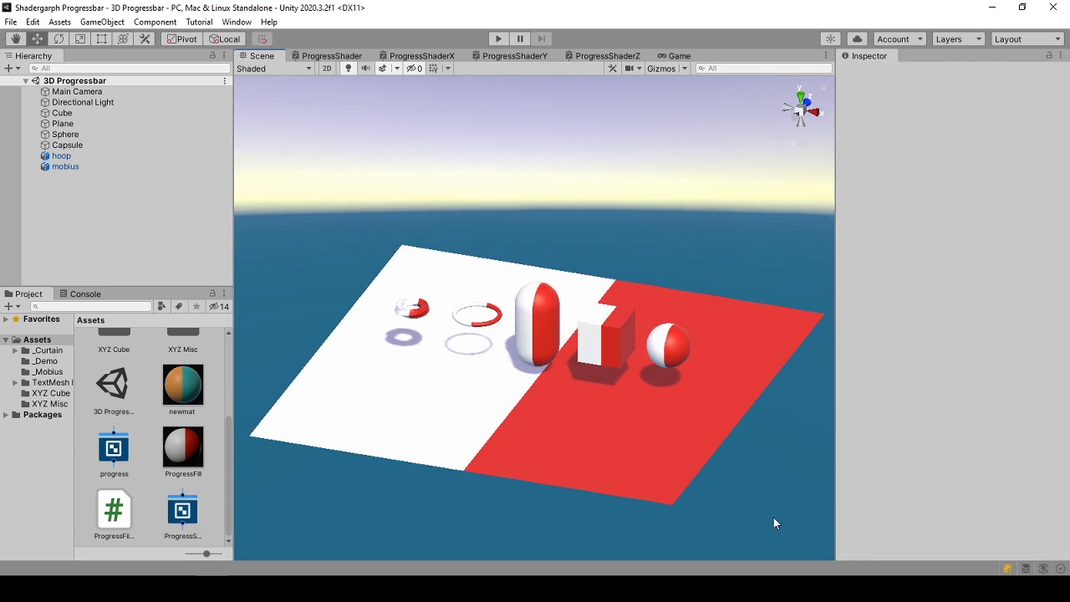
{"action": "left_click", "coordinate": [609, 340]}
{"action": "scroll", "coordinate": [907, 435], "scroll_direction": "down", "scroll_amount": 4}
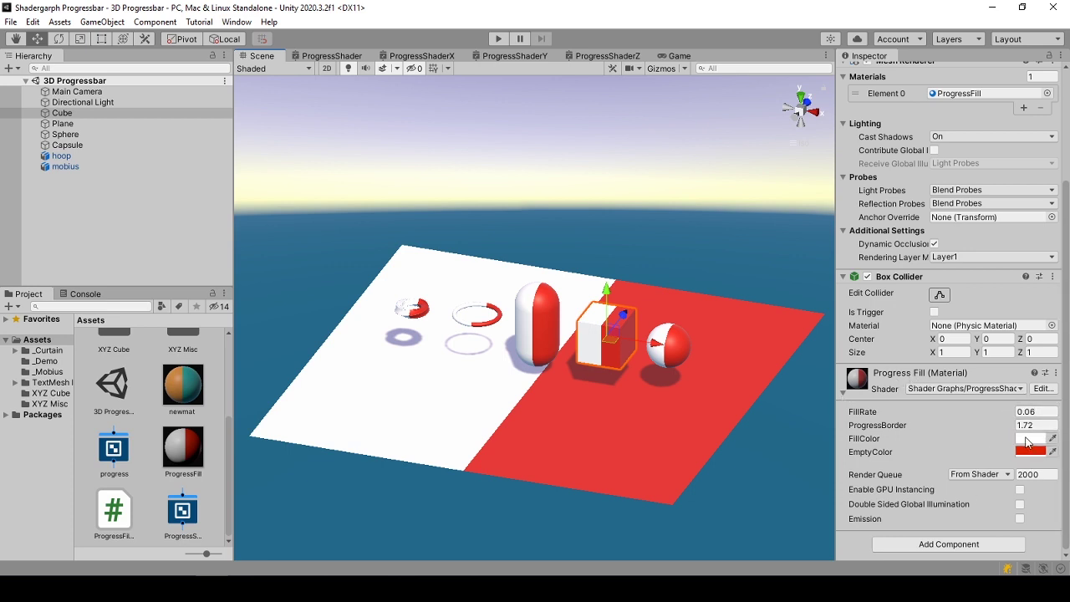
{"action": "left_click", "coordinate": [883, 416]}
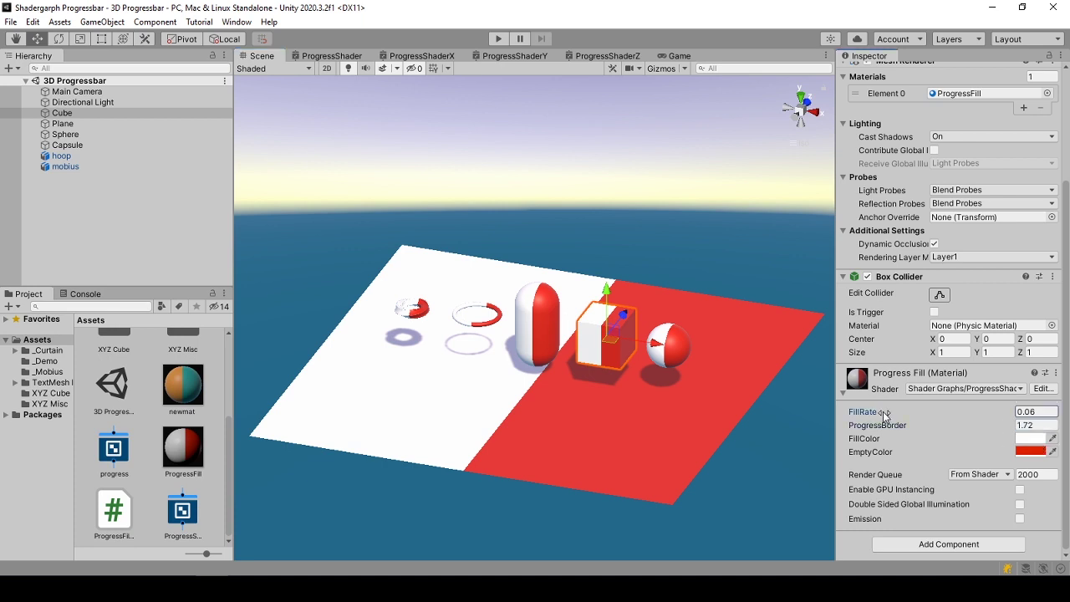
{"action": "left_click_drag", "start_coordinate": [884, 416], "coordinate": [574, 356]}
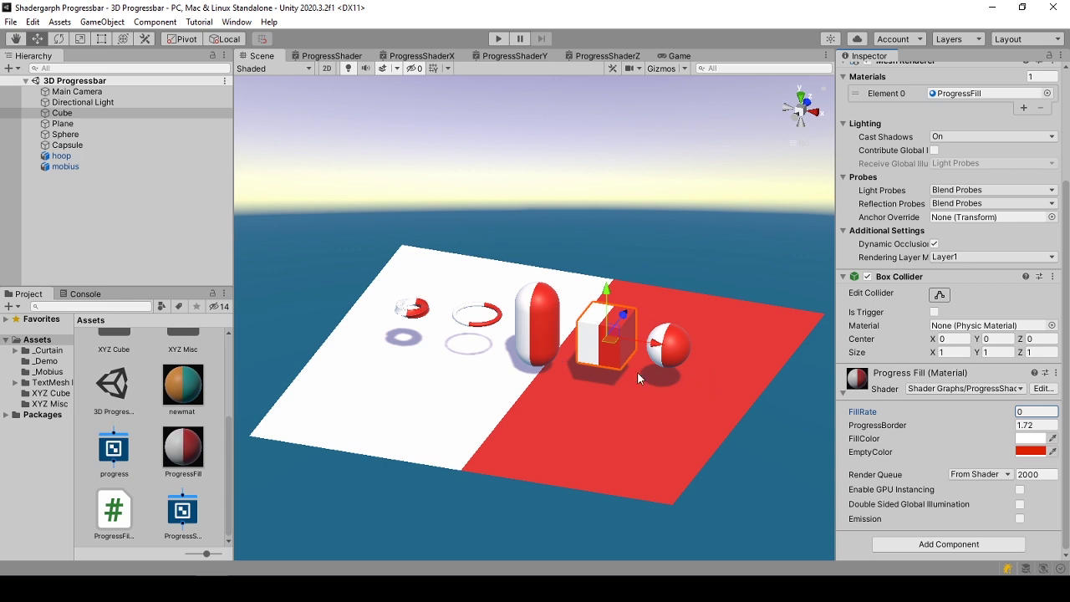
{"action": "mouse_move", "coordinate": [873, 415]}
{"action": "left_mouse_down"}
{"action": "mouse_move", "coordinate": [891, 418]}
{"action": "mouse_move", "coordinate": [737, 406]}
{"action": "mouse_move", "coordinate": [944, 405]}
{"action": "mouse_move", "coordinate": [683, 386]}
{"action": "mouse_move", "coordinate": [900, 402]}
{"action": "mouse_move", "coordinate": [869, 398]}
{"action": "left_mouse_up"}
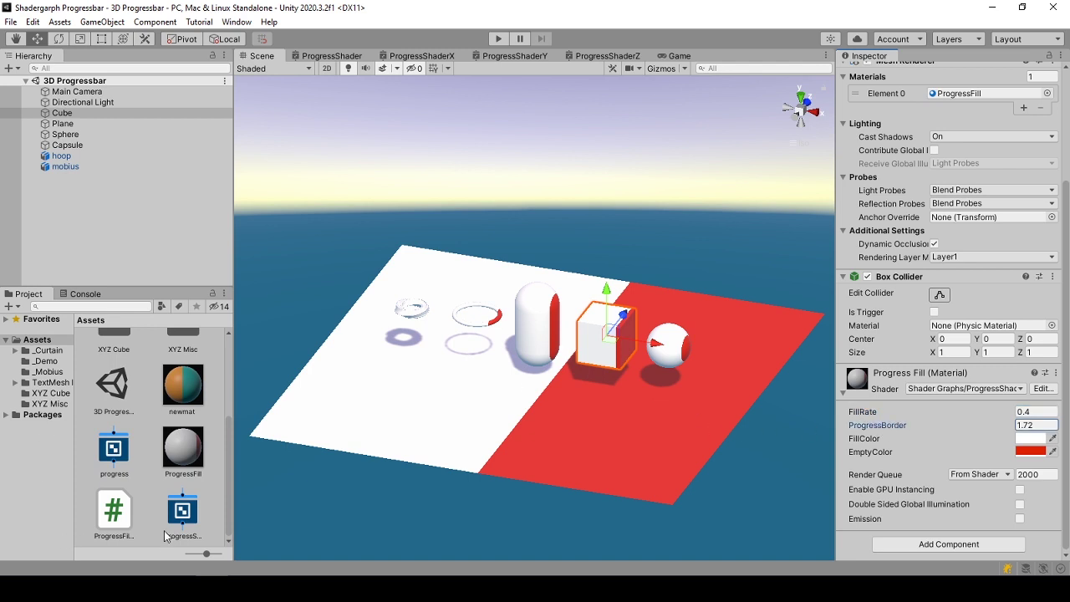
Step: Attach the ProgressFillShader script to the cube and set ProgressBorder to 0.5
{"action": "left_click_drag", "start_coordinate": [127, 520], "coordinate": [962, 545]}
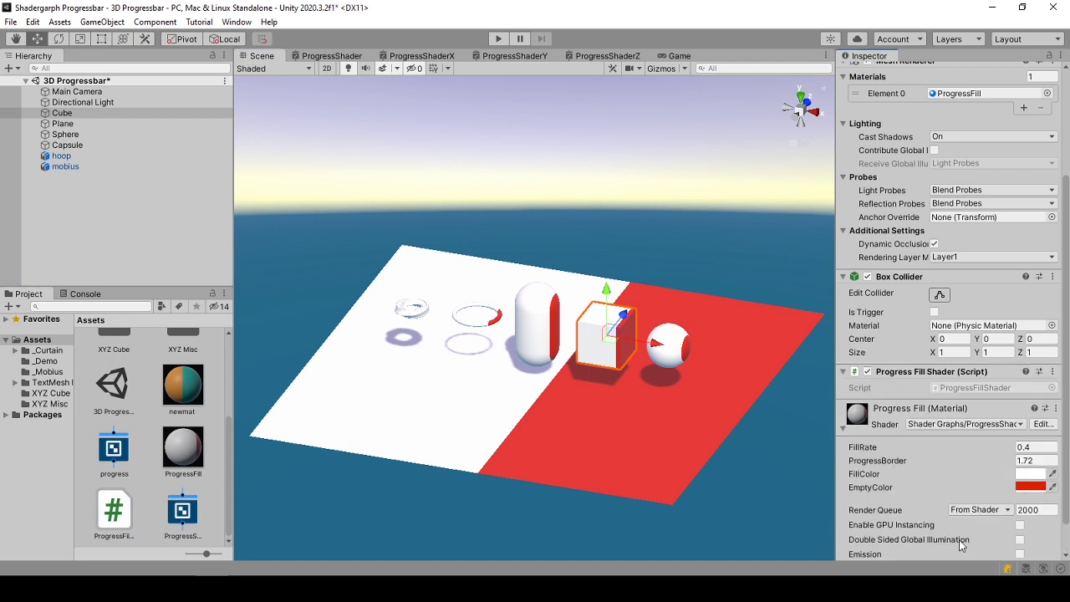
{"action": "scroll", "coordinate": [911, 418], "scroll_direction": "down", "scroll_amount": 2}
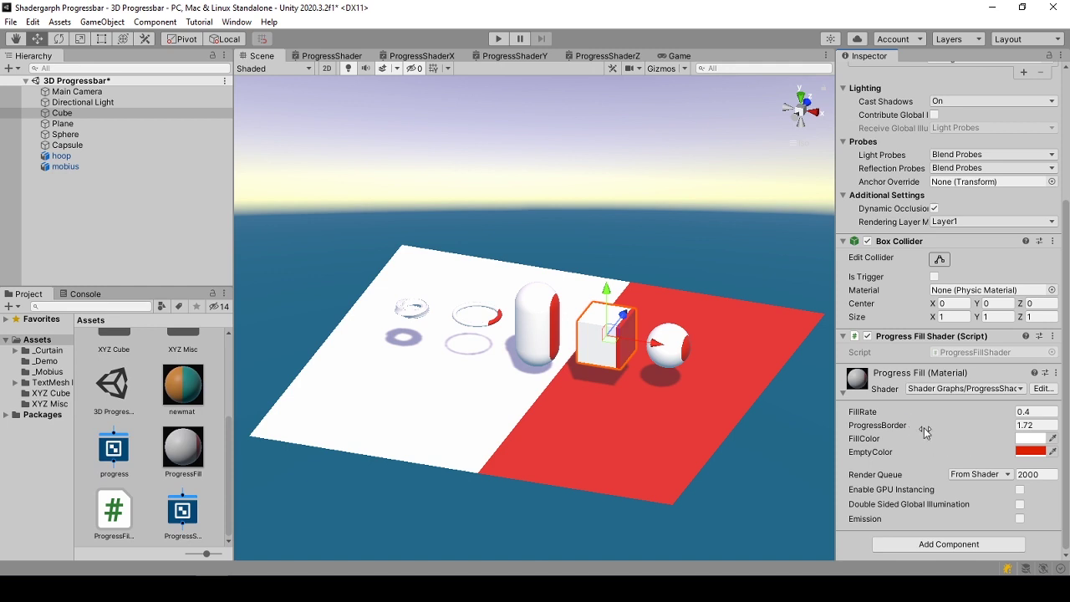
{"action": "left_click", "coordinate": [1049, 423]}
{"action": "type", "text": "0.5"}
Step: Raise FillRate to 1.27 so the objects turn white, orbiting to check them
{"action": "left_click_drag", "start_coordinate": [869, 411], "coordinate": [896, 413]}
{"action": "left_click_drag", "start_coordinate": [554, 384], "coordinate": [618, 495], "text": "alt"}
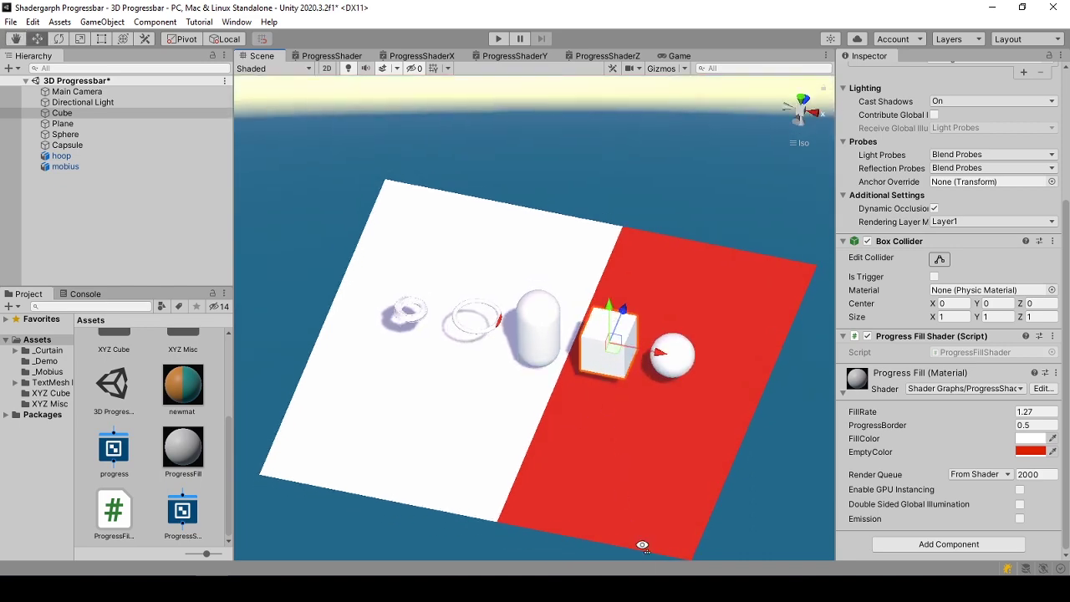
{"action": "left_click_drag", "start_coordinate": [642, 545], "coordinate": [605, 458], "text": "alt"}
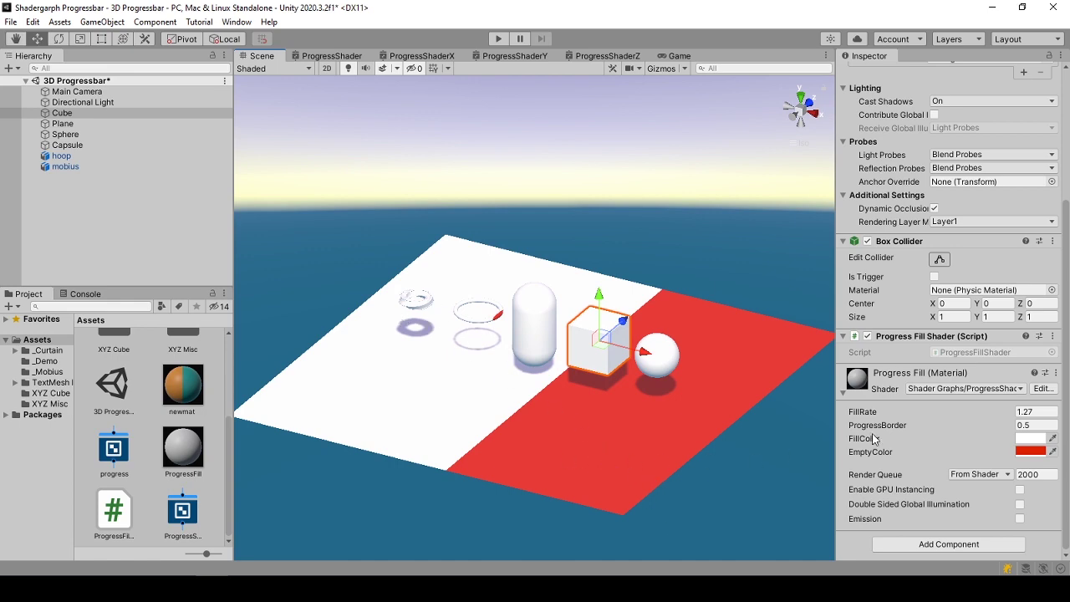
{"action": "left_click_drag", "start_coordinate": [736, 472], "coordinate": [761, 389], "text": "alt"}
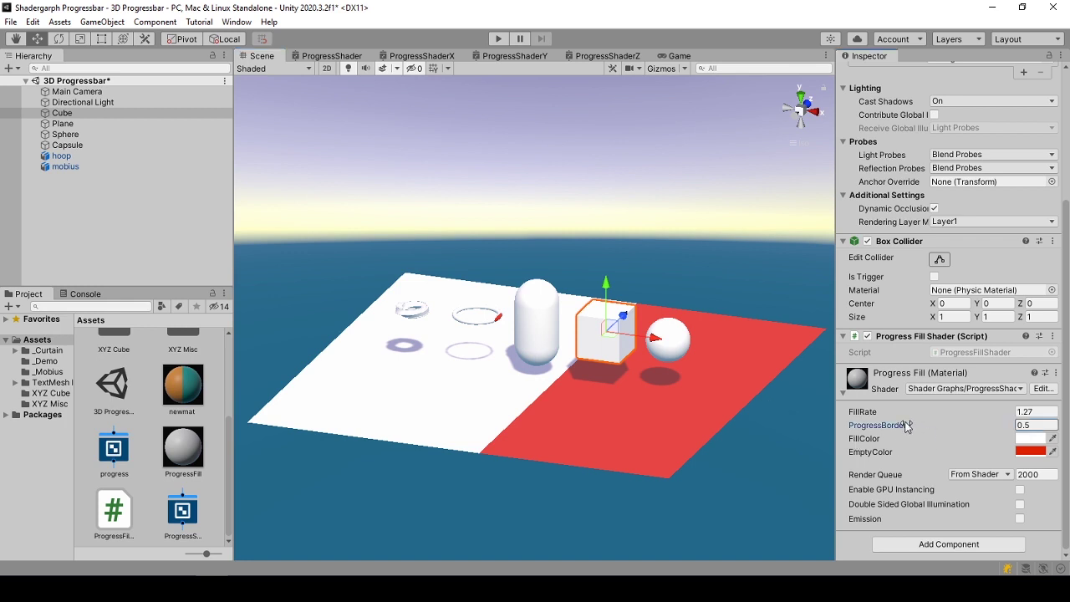
Step: Scrub FillRate negative so the objects turn red
{"action": "left_click", "coordinate": [869, 412]}
{"action": "left_click_drag", "start_coordinate": [872, 413], "coordinate": [435, 381]}
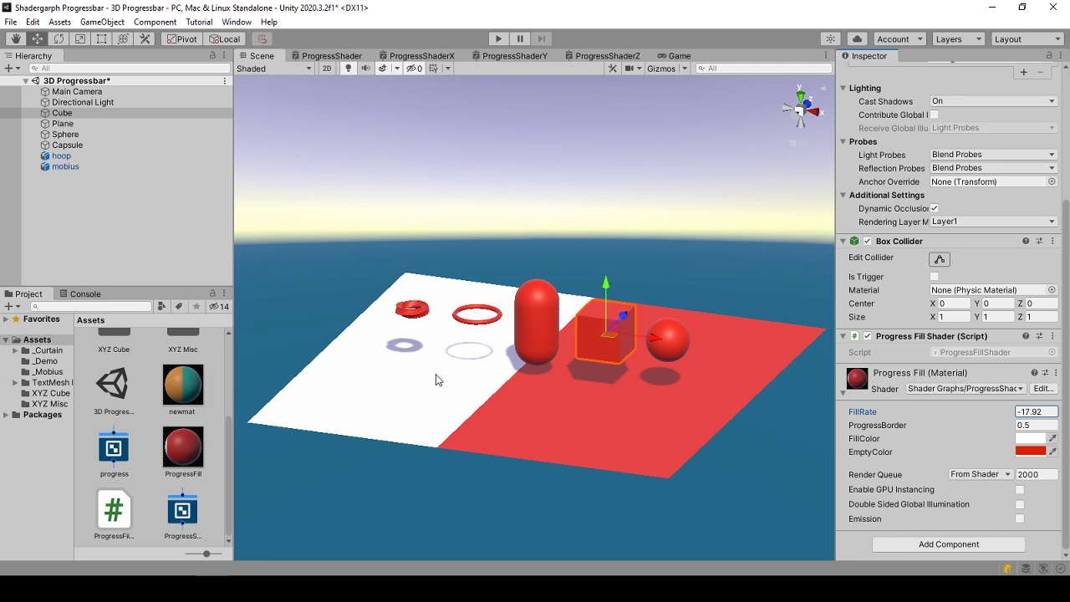
{"action": "left_click_drag", "start_coordinate": [812, 407], "coordinate": [668, 452], "text": "alt"}
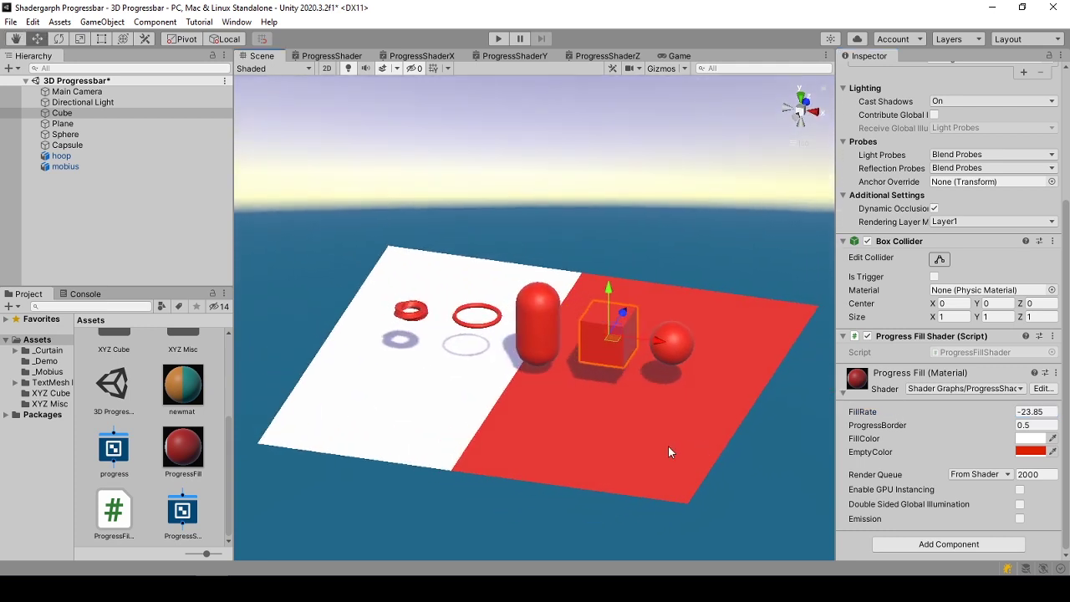
Step: Set ProgressBorder to 5, sweep FillRate across the plane, and deselect the cube
{"action": "left_click", "coordinate": [1044, 425]}
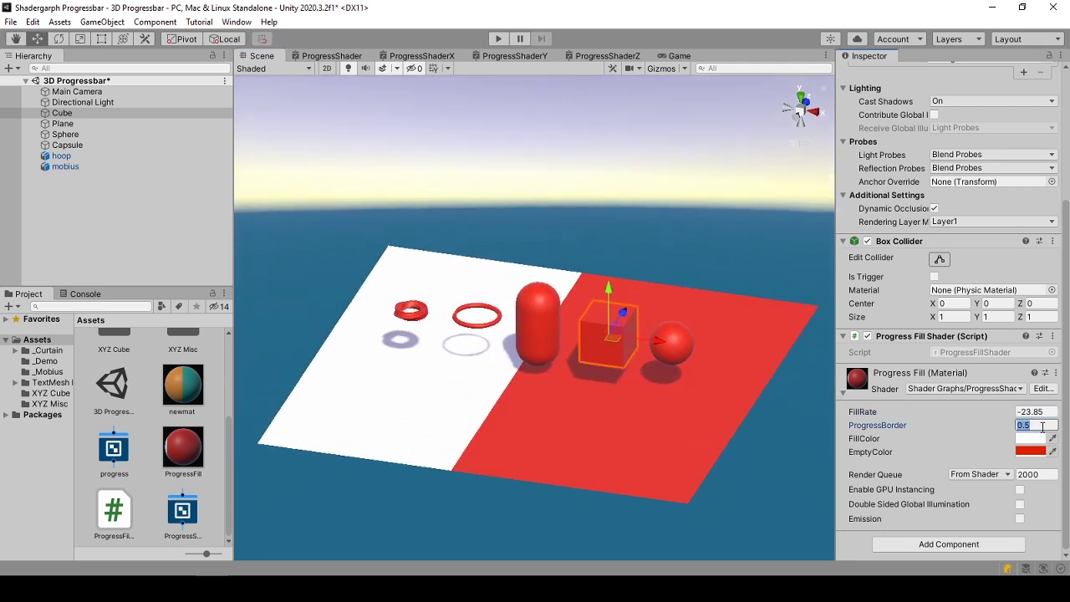
{"action": "type", "text": "5"}
{"action": "left_click_drag", "start_coordinate": [864, 413], "coordinate": [815, 414]}
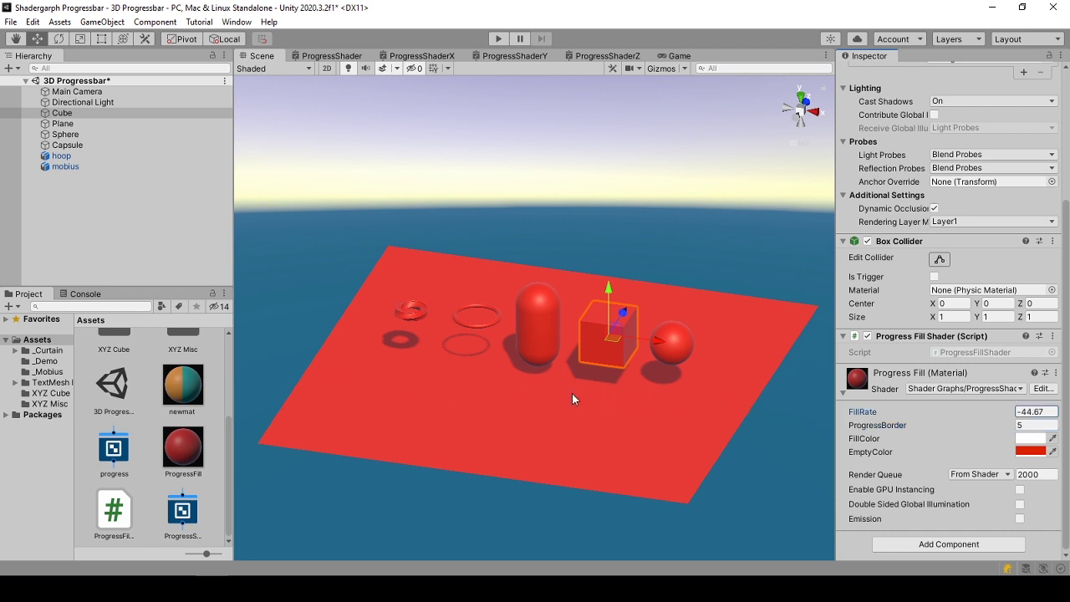
{"action": "left_click_drag", "start_coordinate": [571, 399], "coordinate": [251, 422]}
{"action": "left_click", "coordinate": [376, 150]}
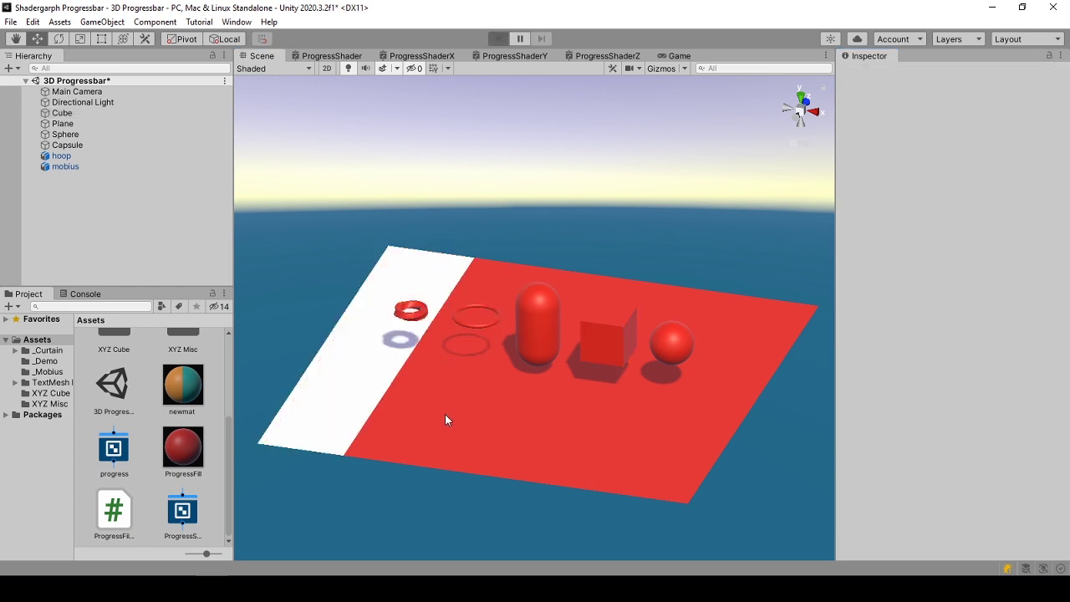
Step: Enter Play mode and examine the bounds size.x expression on line 10 of ProgressFillShader.cs
{"action": "key", "text": "ctrl+p"}
{"action": "key", "text": "alt+Tab"}
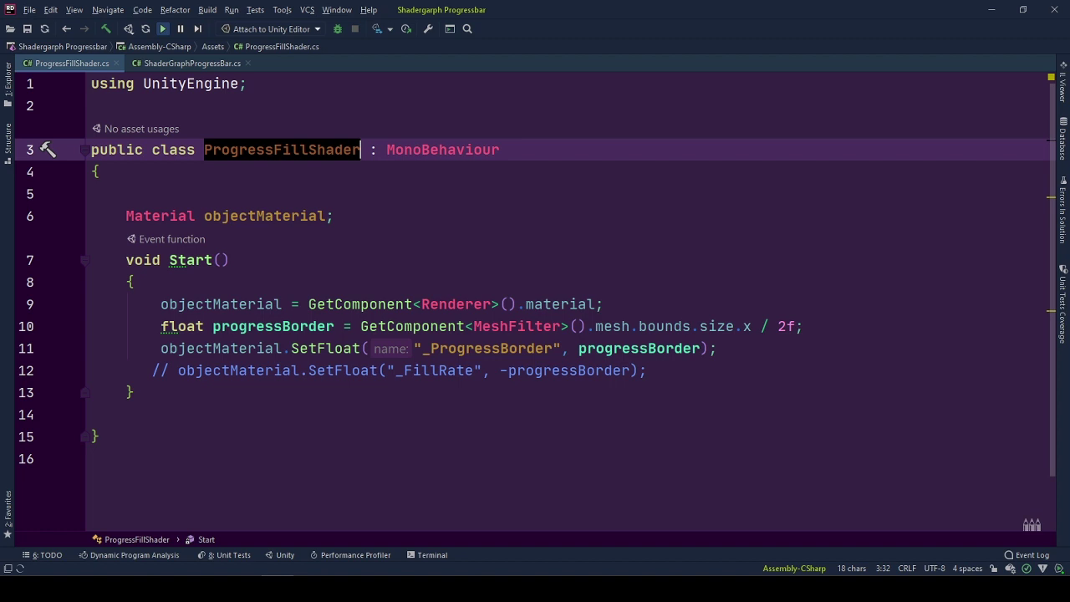
{"action": "left_click", "coordinate": [640, 326]}
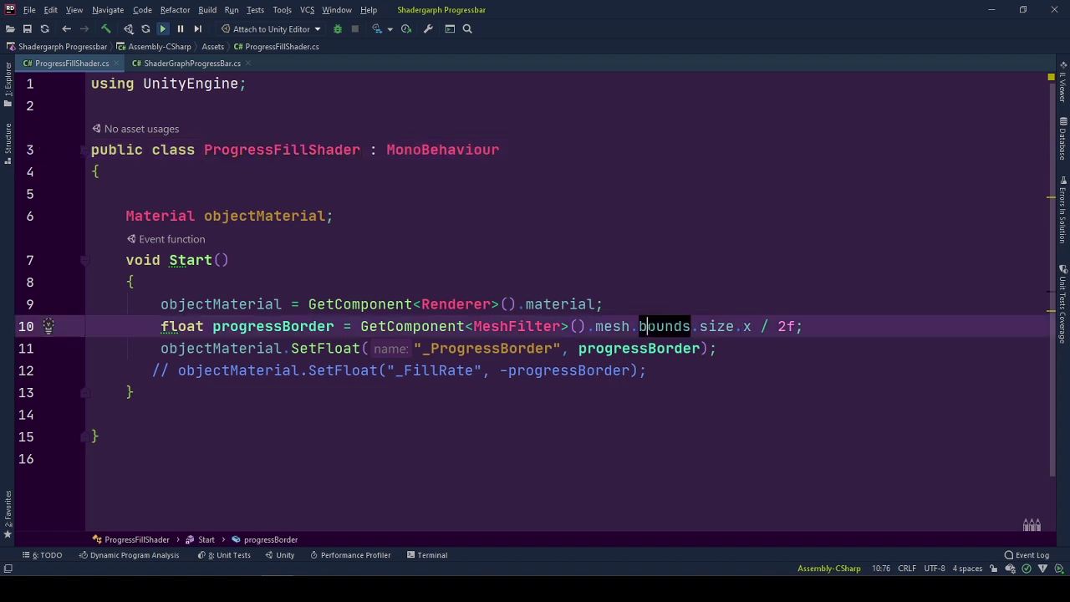
{"action": "left_click", "coordinate": [725, 326]}
{"action": "double_click", "coordinate": [746, 326]}
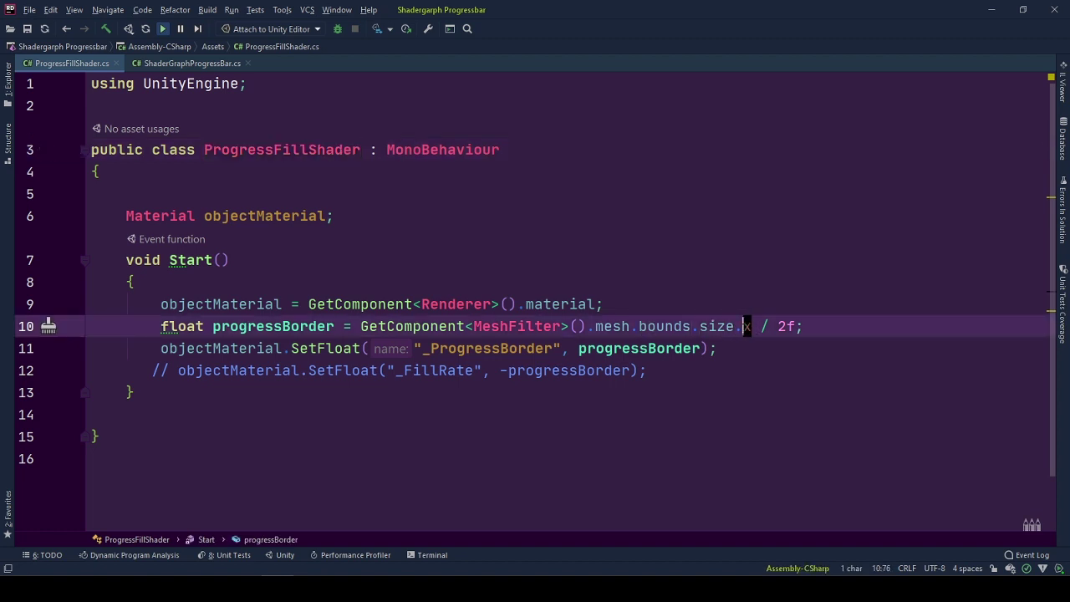
{"action": "left_click_drag", "start_coordinate": [835, 312], "coordinate": [768, 326]}
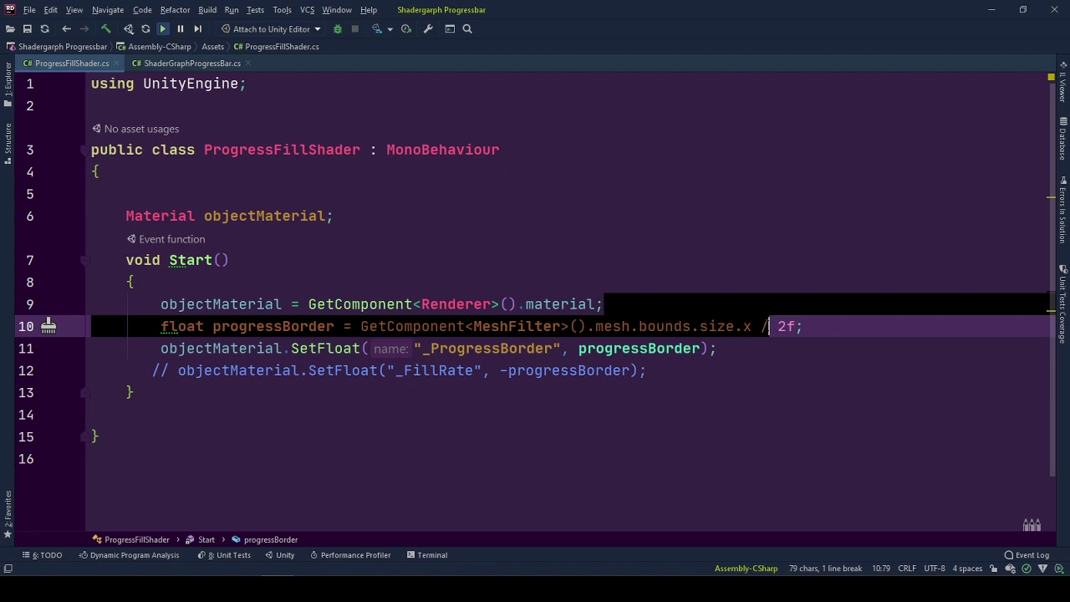
{"action": "left_click", "coordinate": [833, 326]}
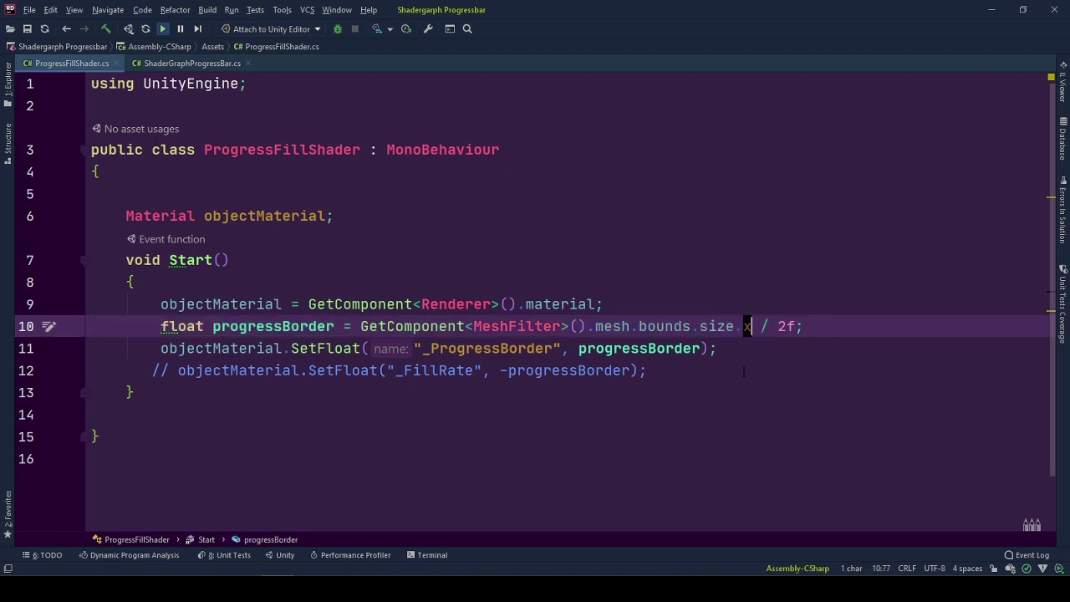
Step: Review the progressBorder and _FillRate lines 11–12 of ProgressFillShader.cs
{"action": "left_click", "coordinate": [851, 326]}
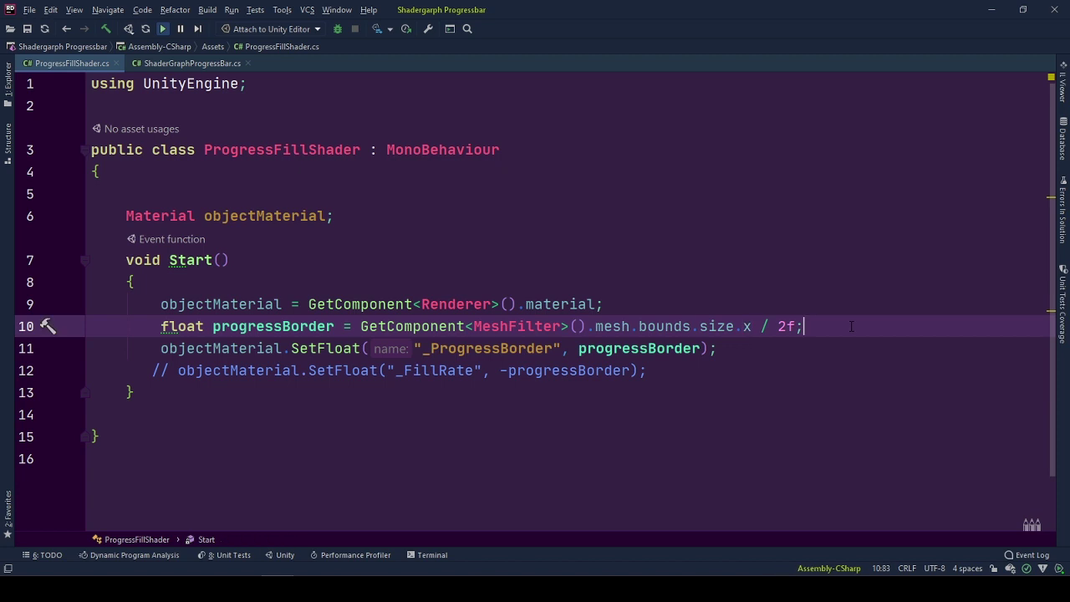
{"action": "double_click", "coordinate": [747, 326]}
{"action": "left_click", "coordinate": [577, 349]}
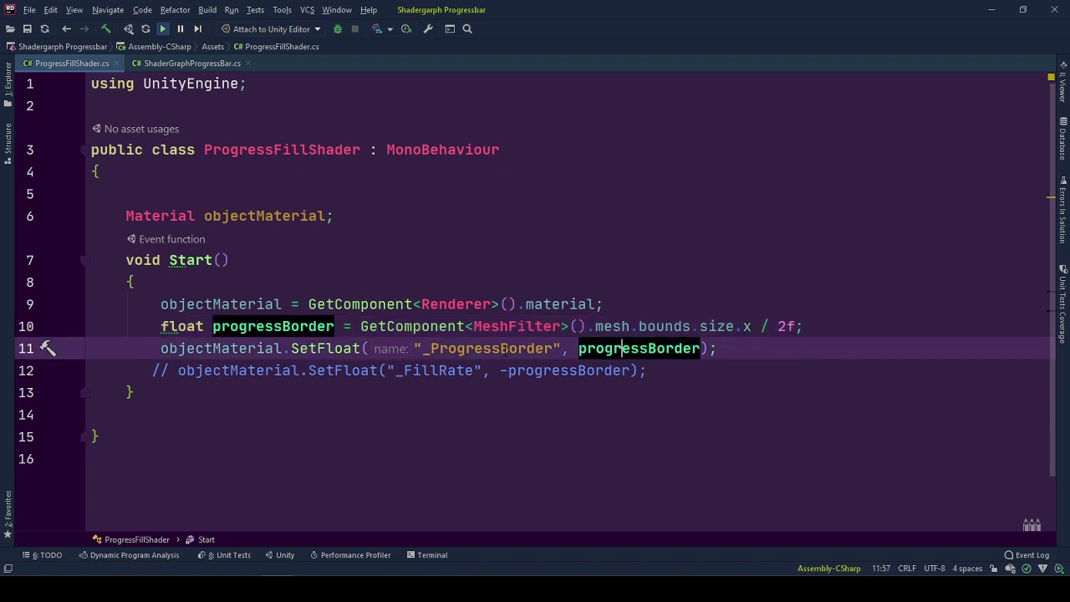
{"action": "left_click", "coordinate": [490, 349]}
{"action": "left_click", "coordinate": [543, 371]}
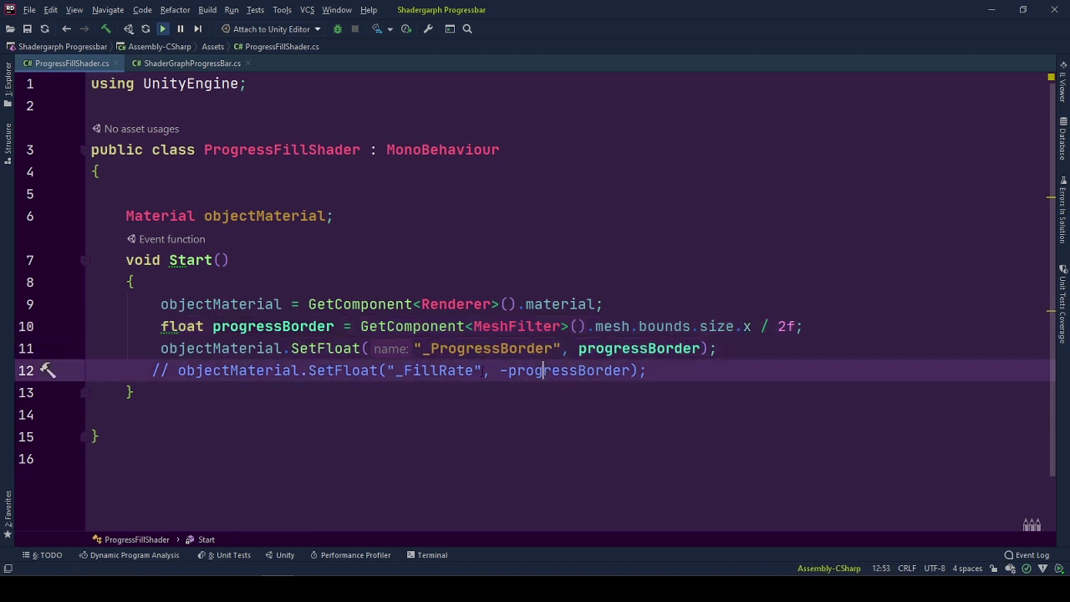
{"action": "double_click", "coordinate": [441, 370]}
Step: Back in Unity, set the plane's FillRate to -5, then 0, and scrub it up
{"action": "left_click", "coordinate": [991, 9]}
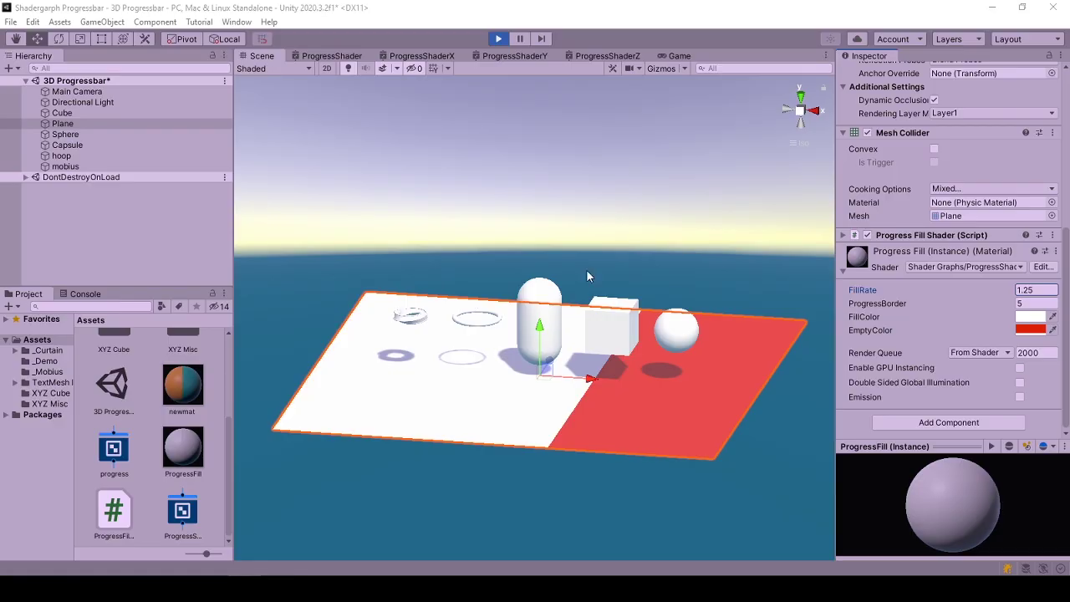
{"action": "left_click", "coordinate": [1052, 291]}
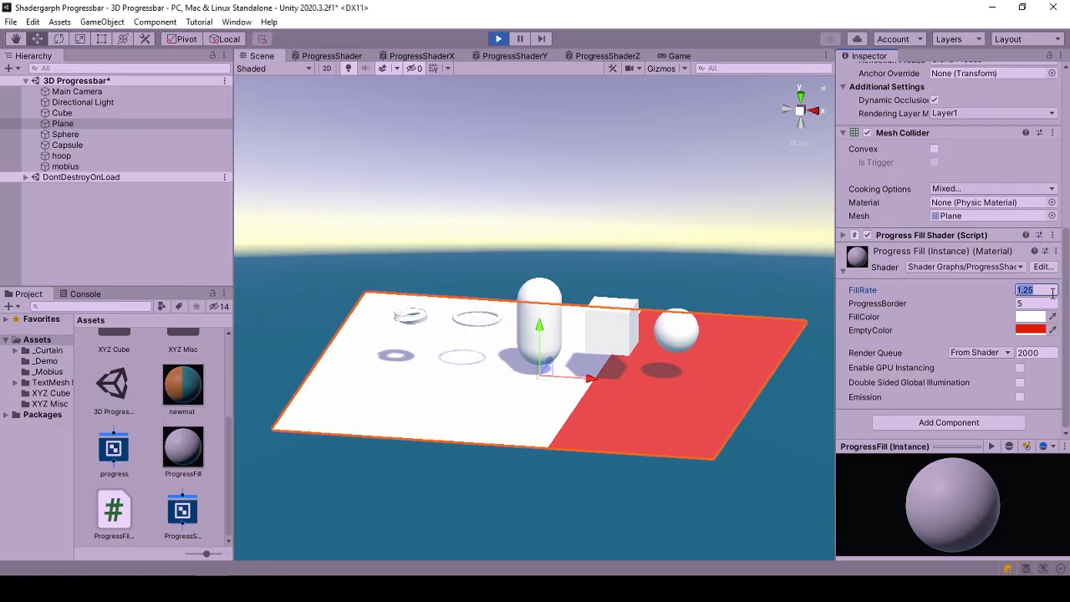
{"action": "type", "text": "-5"}
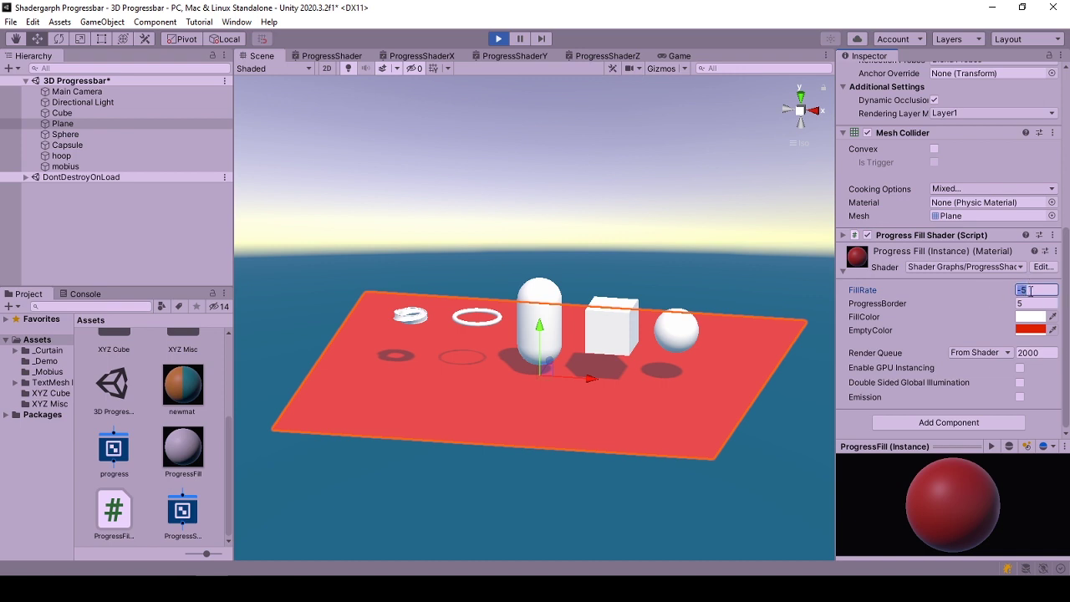
{"action": "key", "text": "BackSpace"}
{"action": "key", "text": "BackSpace"}
{"action": "type", "text": "0"}
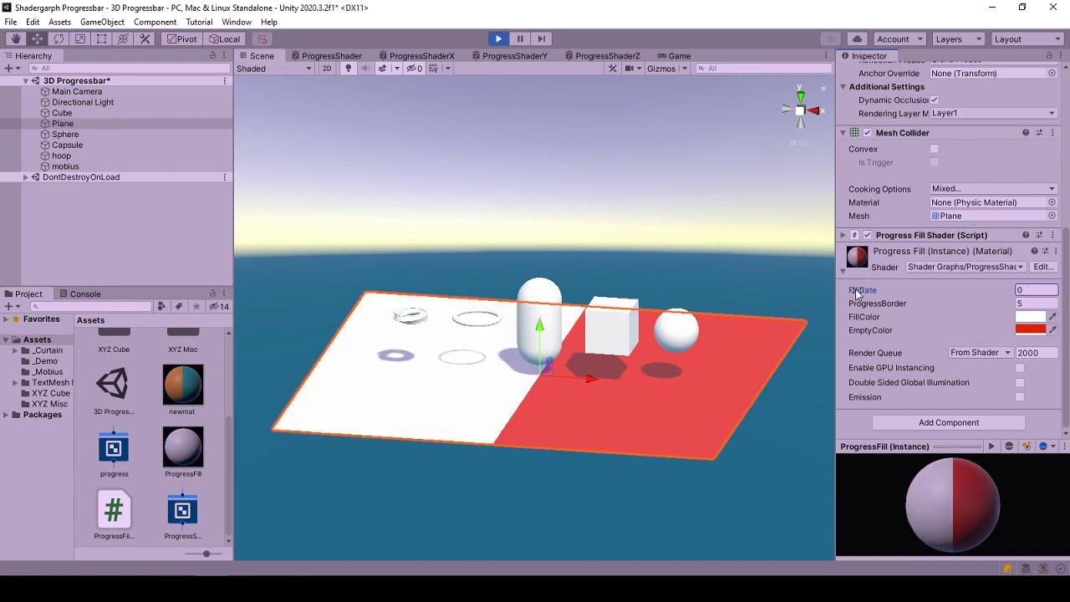
{"action": "mouse_move", "coordinate": [853, 294]}
{"action": "left_mouse_down"}
{"action": "mouse_move", "coordinate": [897, 292]}
{"action": "mouse_move", "coordinate": [817, 282]}
{"action": "mouse_move", "coordinate": [896, 289]}
{"action": "mouse_move", "coordinate": [834, 286]}
{"action": "left_mouse_up"}
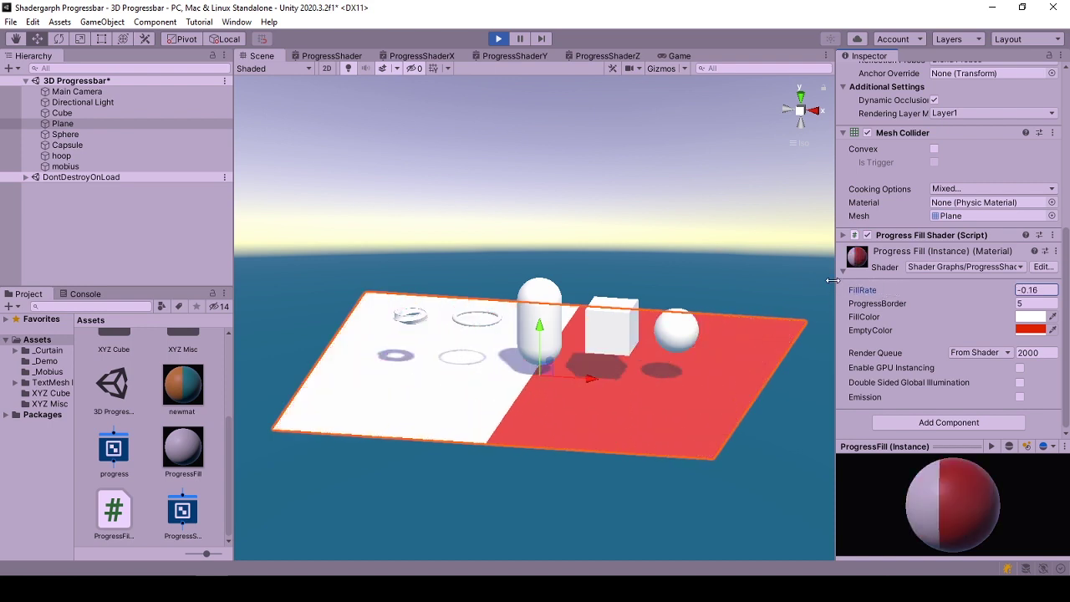
Step: Give the cube ProgressBorder 0.5 and FillRate -0.5, and start changing FillColor
{"action": "left_click", "coordinate": [616, 342]}
{"action": "left_click", "coordinate": [1036, 425]}
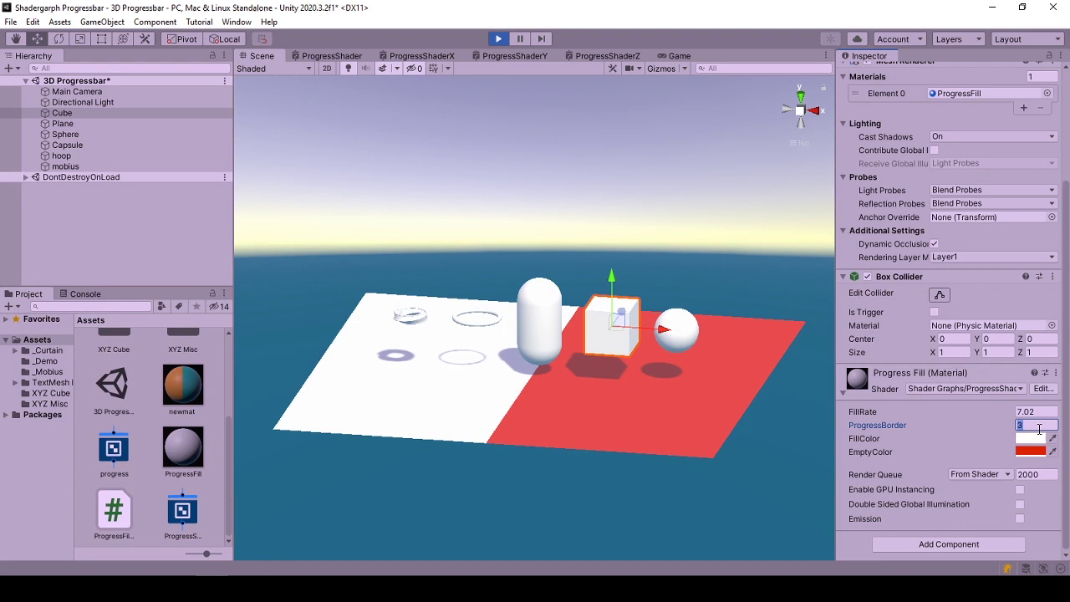
{"action": "type", "text": "0.5"}
{"action": "mouse_move", "coordinate": [876, 418]}
{"action": "left_mouse_down"}
{"action": "mouse_move", "coordinate": [852, 417]}
{"action": "mouse_move", "coordinate": [897, 415]}
{"action": "mouse_move", "coordinate": [885, 416]}
{"action": "left_mouse_up"}
{"action": "left_click", "coordinate": [1046, 411]}
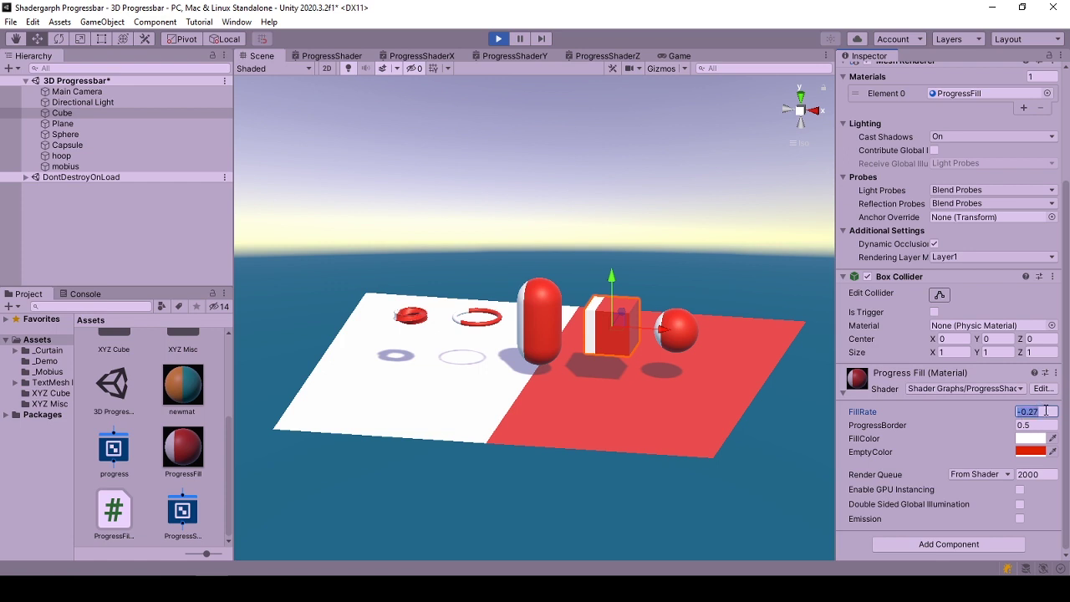
{"action": "type", "text": "0"}
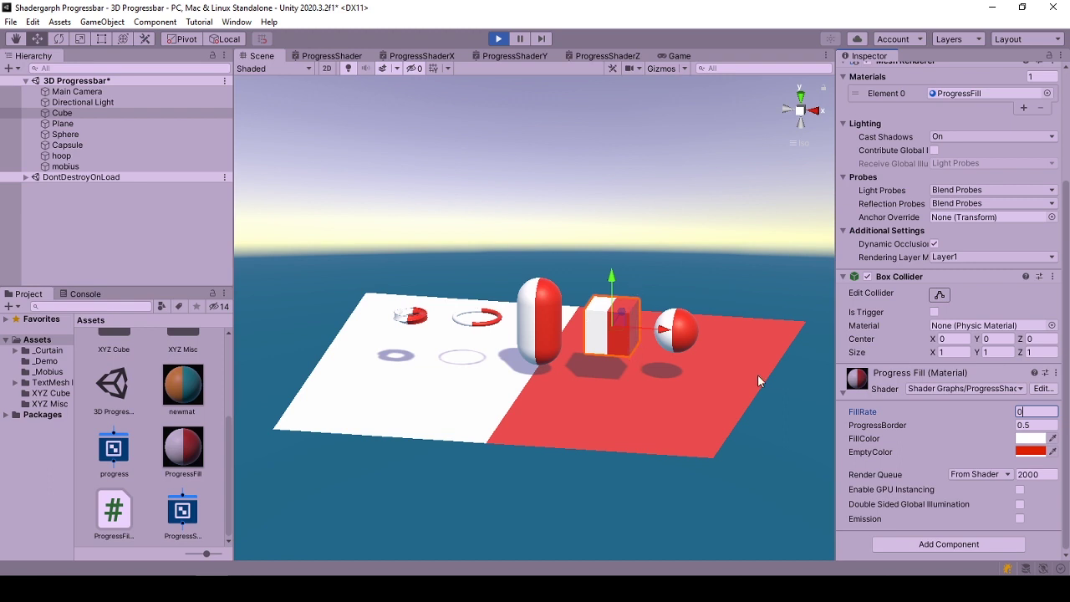
{"action": "type", "text": "-0.5"}
{"action": "left_click", "coordinate": [1030, 438]}
Step: Pick an orange fill colour and set FillRate to about 0.19
{"action": "left_click_drag", "start_coordinate": [953, 250], "coordinate": [799, 244]}
{"action": "left_click", "coordinate": [890, 330]}
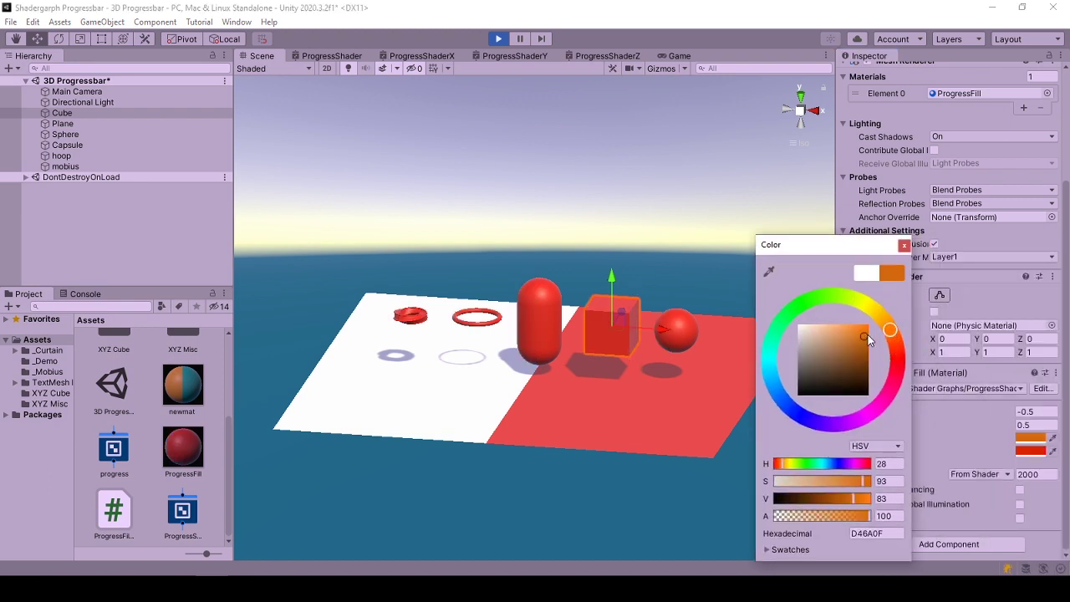
{"action": "left_click", "coordinate": [868, 340]}
{"action": "left_click", "coordinate": [903, 245]}
{"action": "left_click_drag", "start_coordinate": [877, 412], "coordinate": [889, 416]}
Step: Make the fill colour magenta and the empty colour green, then scrub FillRate to watch the fill
{"action": "left_click", "coordinate": [1030, 438]}
{"action": "left_click_drag", "start_coordinate": [1051, 394], "coordinate": [1033, 416]}
{"action": "left_click", "coordinate": [1058, 253]}
{"action": "left_click", "coordinate": [1030, 451]}
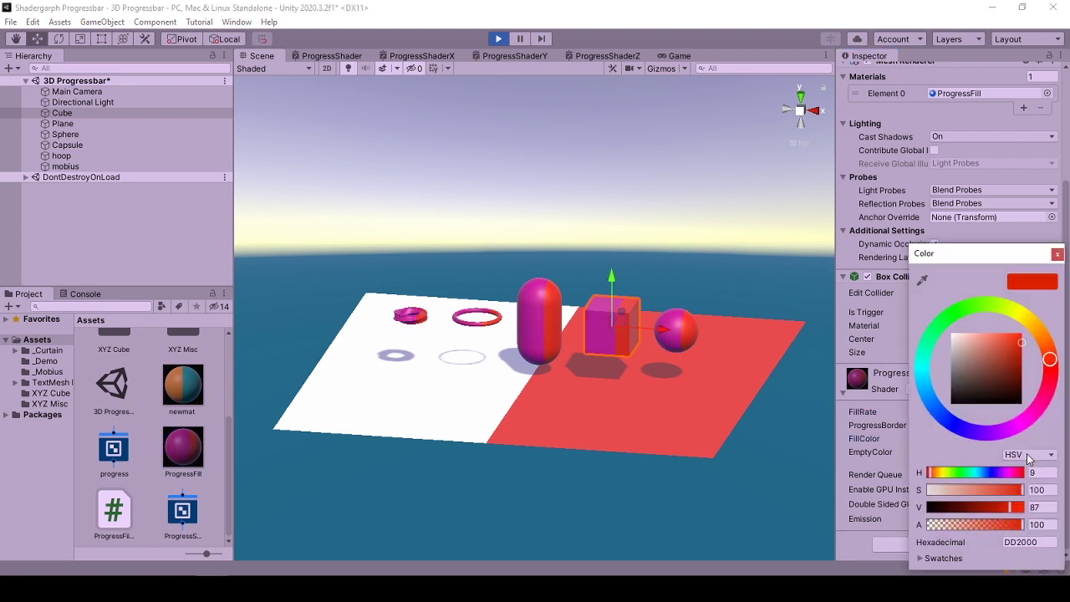
{"action": "left_click", "coordinate": [966, 322]}
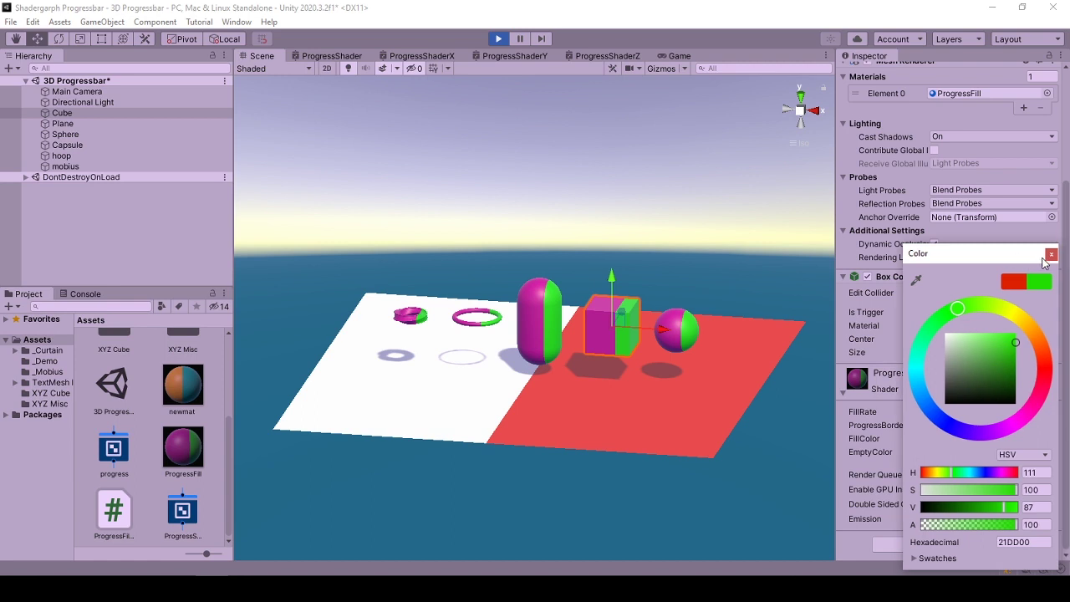
{"action": "left_click", "coordinate": [1057, 254]}
{"action": "left_click_drag", "start_coordinate": [869, 411], "coordinate": [888, 415]}
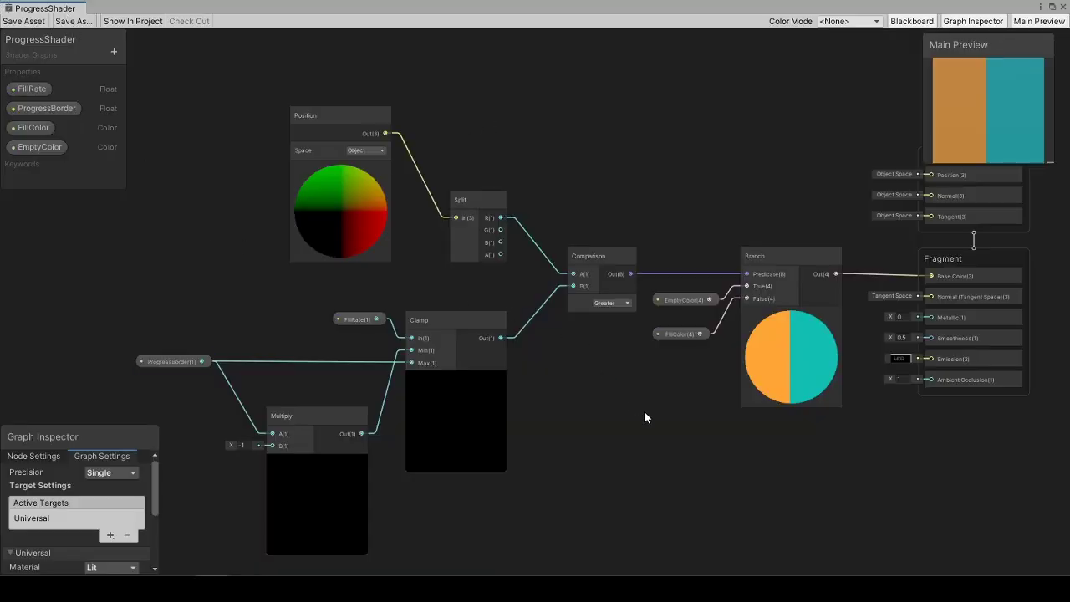
Step: Pan the ProgressShader graph, enlarge the Graph Inspector and select the Position node
{"action": "middle_click_drag", "start_coordinate": [644, 412], "coordinate": [626, 398]}
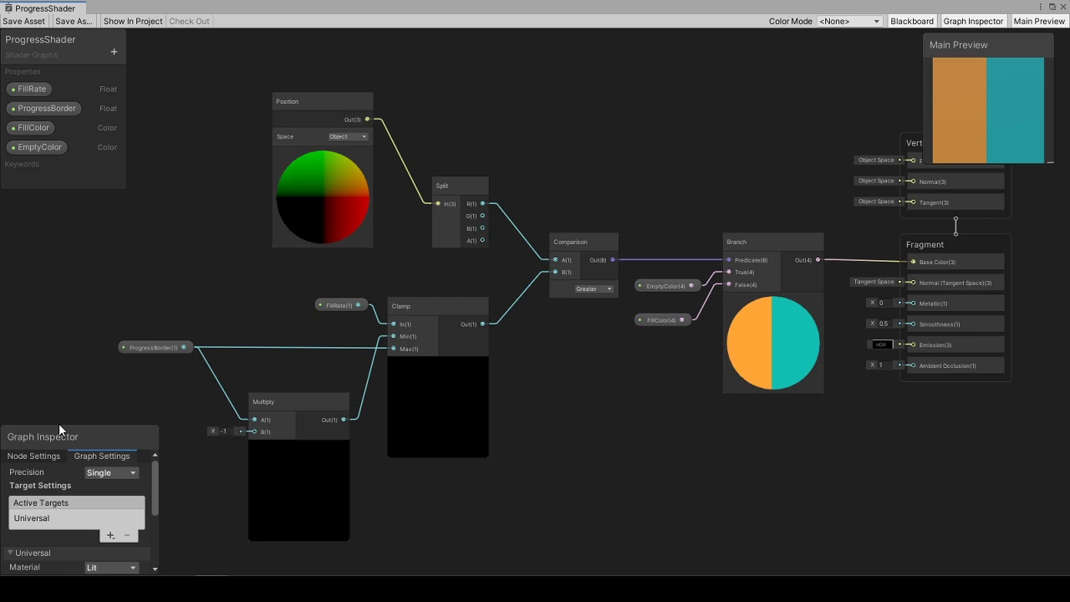
{"action": "left_click_drag", "start_coordinate": [59, 428], "coordinate": [59, 382]}
{"action": "left_click", "coordinate": [327, 180]}
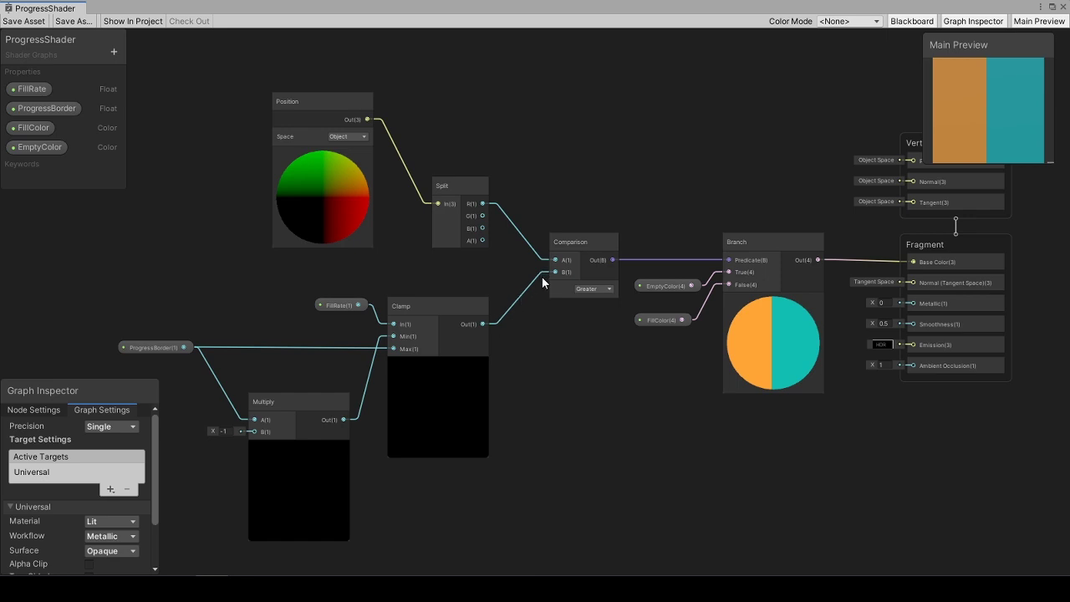
Step: Scrub the FillRate property's default to 0.22 to preview the fill
{"action": "left_click", "coordinate": [31, 90]}
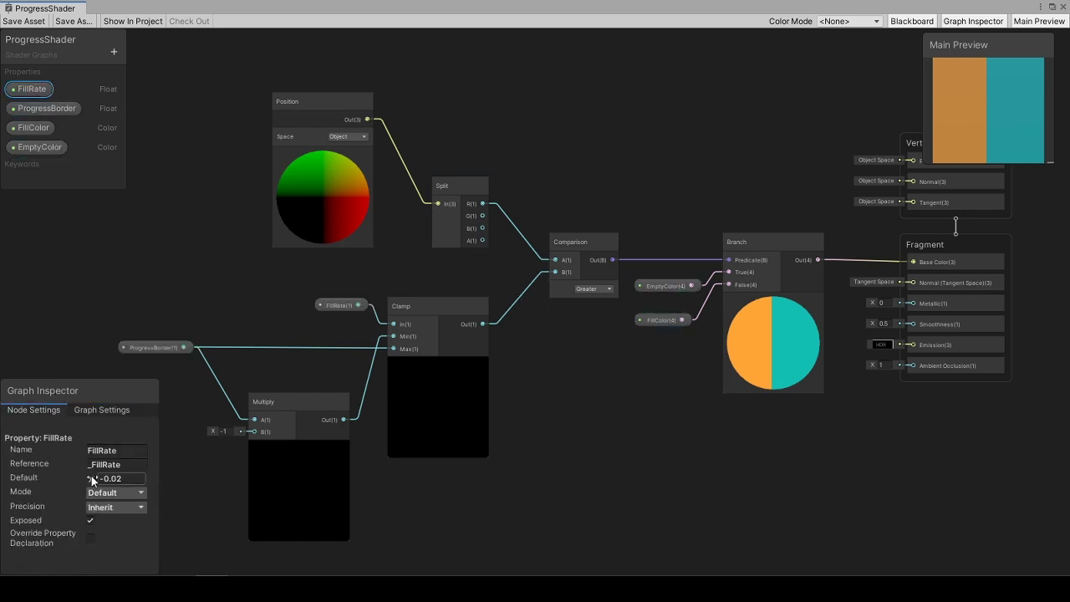
{"action": "left_click_drag", "start_coordinate": [91, 475], "coordinate": [97, 476]}
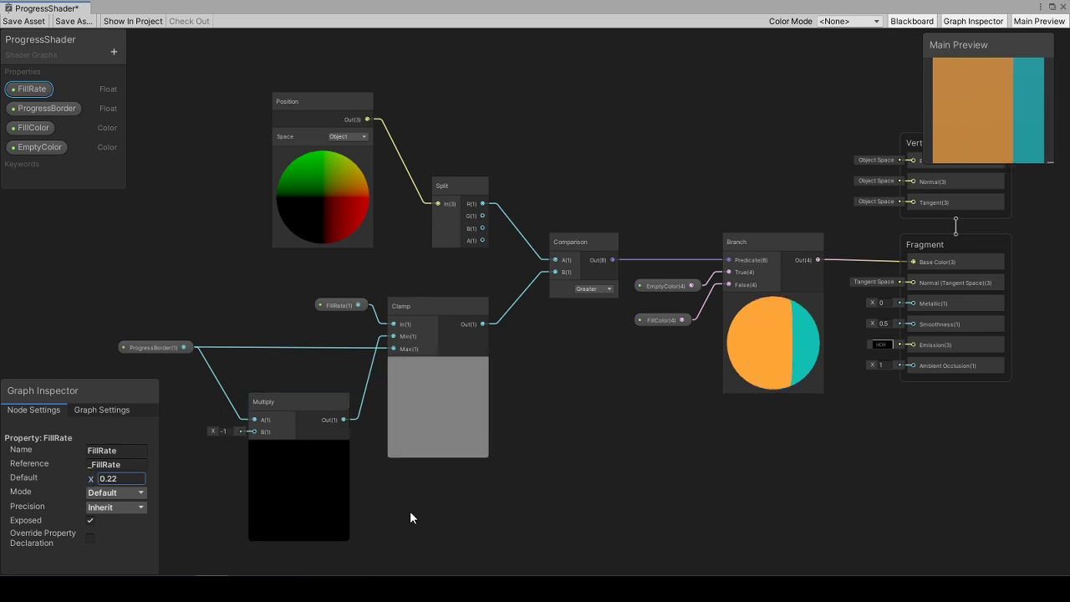
{"action": "middle_click_drag", "start_coordinate": [595, 437], "coordinate": [615, 440]}
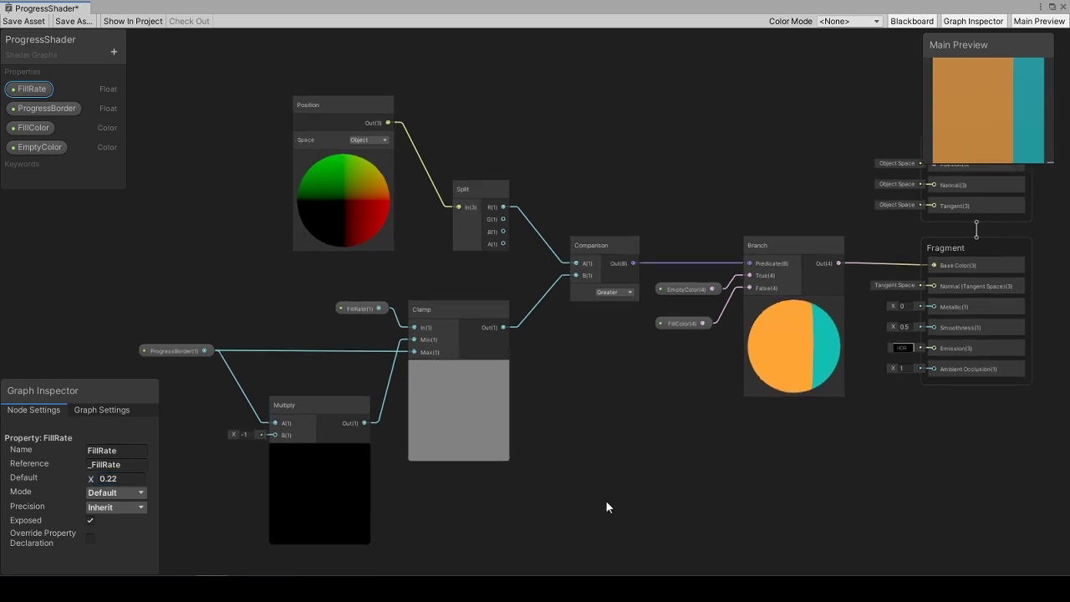
Step: Inspect the ProgressBorder, FillColor and EmptyColor properties, then select FillRate's reference name
{"action": "left_click", "coordinate": [38, 109]}
{"action": "left_click", "coordinate": [33, 128]}
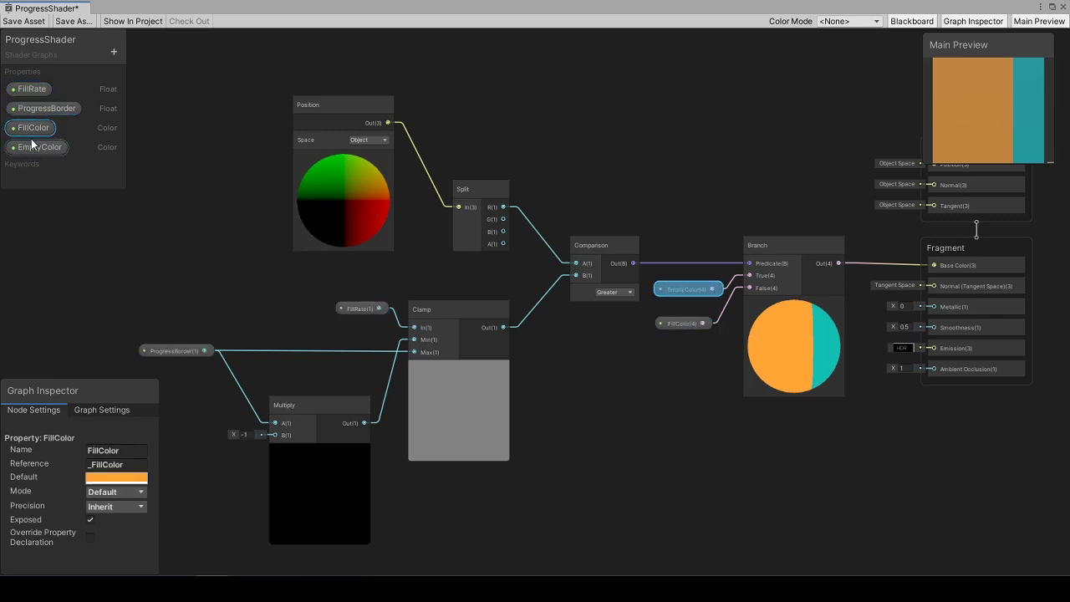
{"action": "left_click", "coordinate": [34, 149]}
{"action": "left_click", "coordinate": [31, 89]}
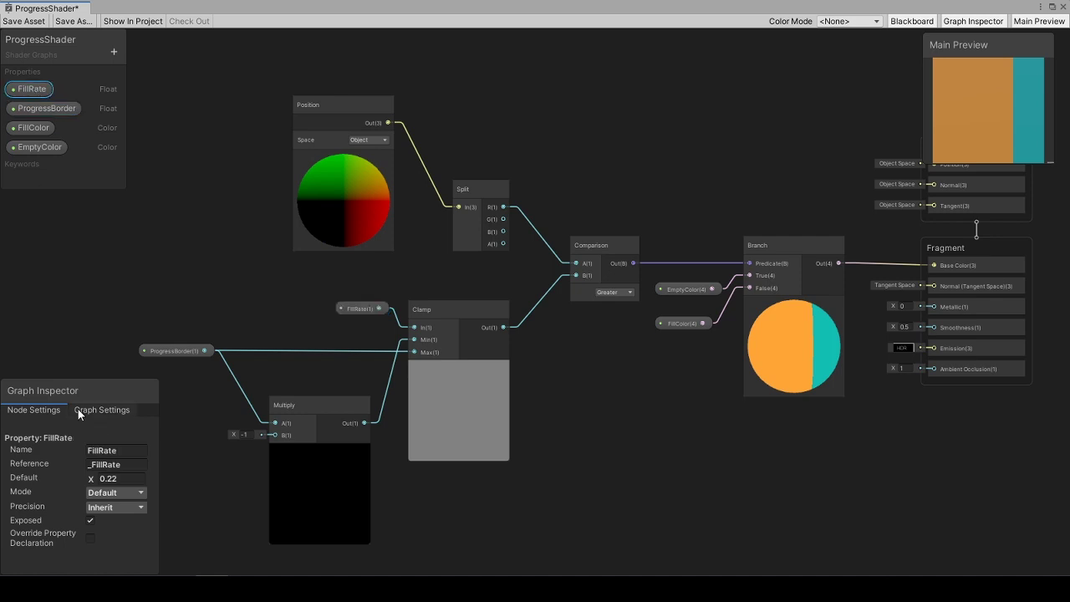
{"action": "left_click", "coordinate": [109, 464]}
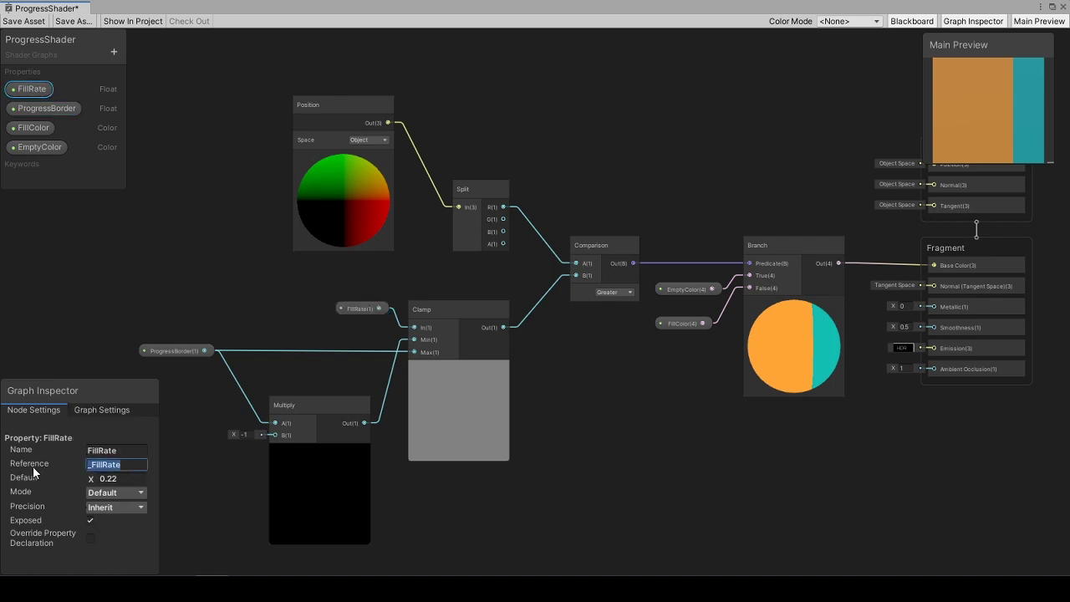
Step: Inspect ProgressBorder and FillColor, then select the Split node and pan the graph
{"action": "left_click", "coordinate": [65, 110]}
{"action": "left_click", "coordinate": [50, 128]}
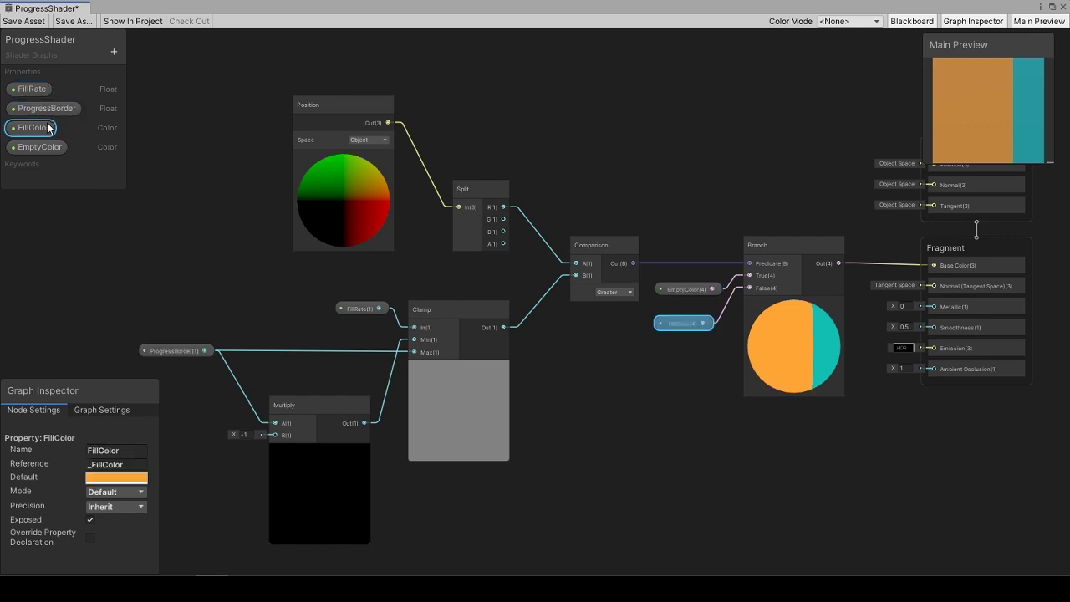
{"action": "left_click", "coordinate": [666, 389]}
{"action": "left_click", "coordinate": [493, 234]}
{"action": "scroll", "coordinate": [503, 241], "scroll_direction": "up", "scroll_amount": 4}
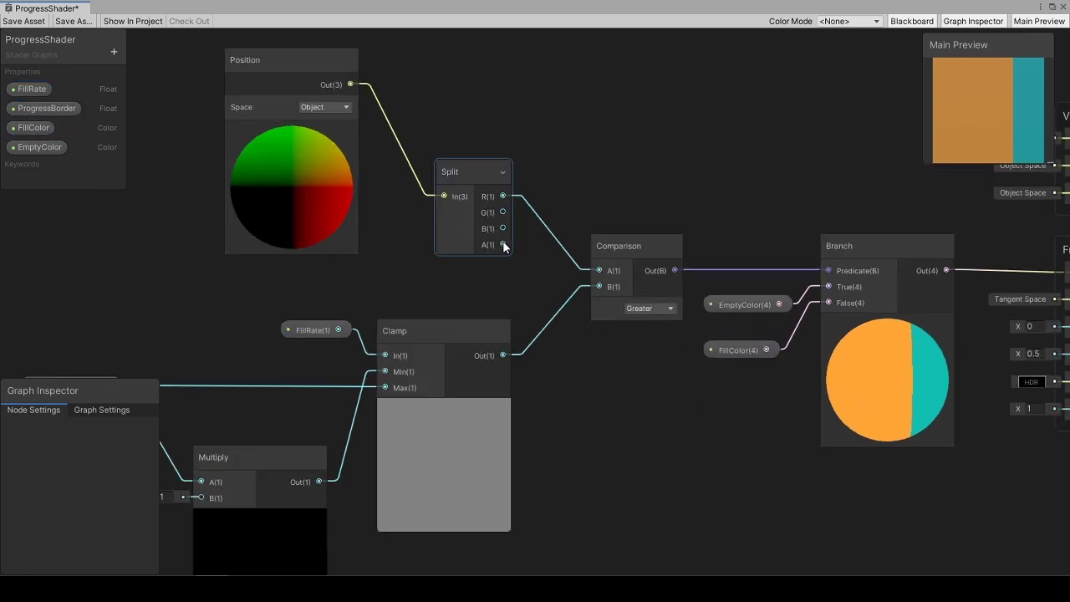
{"action": "scroll", "coordinate": [643, 395], "scroll_direction": "down", "scroll_amount": 3}
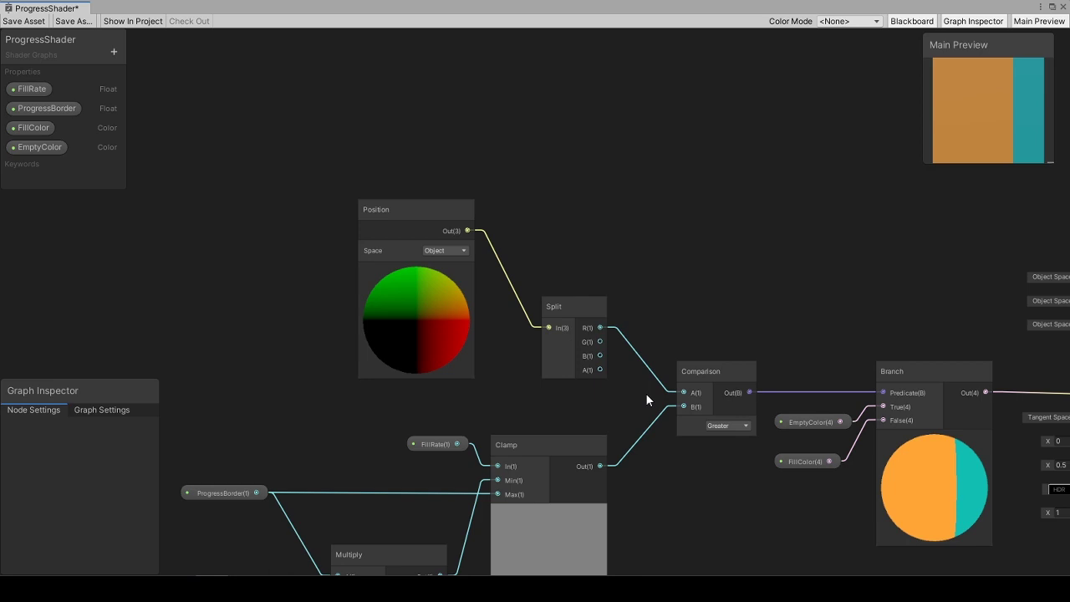
{"action": "middle_click_drag", "start_coordinate": [645, 393], "coordinate": [524, 339]}
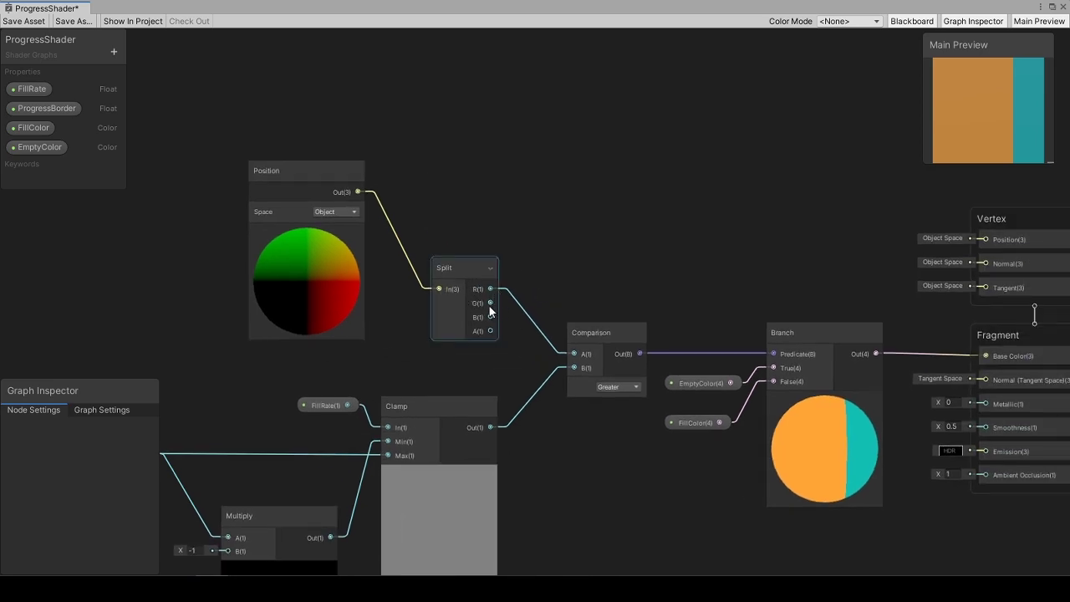
Step: Try Split's G and B outputs in the Comparison, rotate the preview and float the Shader Graph window
{"action": "left_click_drag", "start_coordinate": [489, 306], "coordinate": [573, 356]}
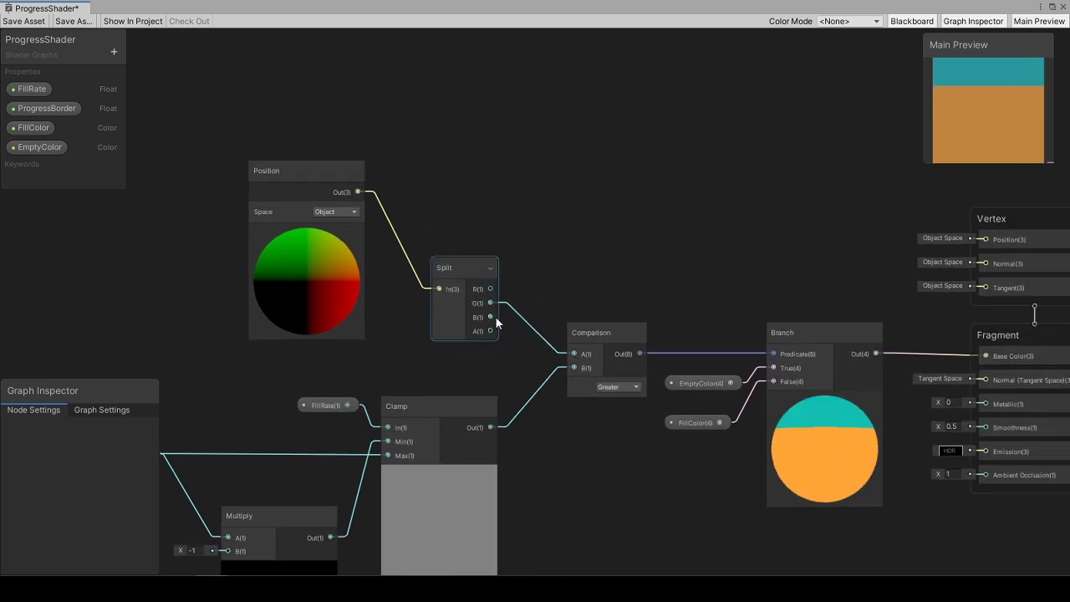
{"action": "left_click_drag", "start_coordinate": [489, 316], "coordinate": [575, 354]}
{"action": "mouse_move", "coordinate": [986, 113]}
{"action": "left_mouse_down"}
{"action": "mouse_move", "coordinate": [989, 139]}
{"action": "mouse_move", "coordinate": [947, 146]}
{"action": "mouse_move", "coordinate": [990, 110]}
{"action": "mouse_move", "coordinate": [998, 124]}
{"action": "left_mouse_up"}
{"action": "left_click_drag", "start_coordinate": [491, 288], "coordinate": [574, 354]}
{"action": "left_click", "coordinate": [1052, 6]}
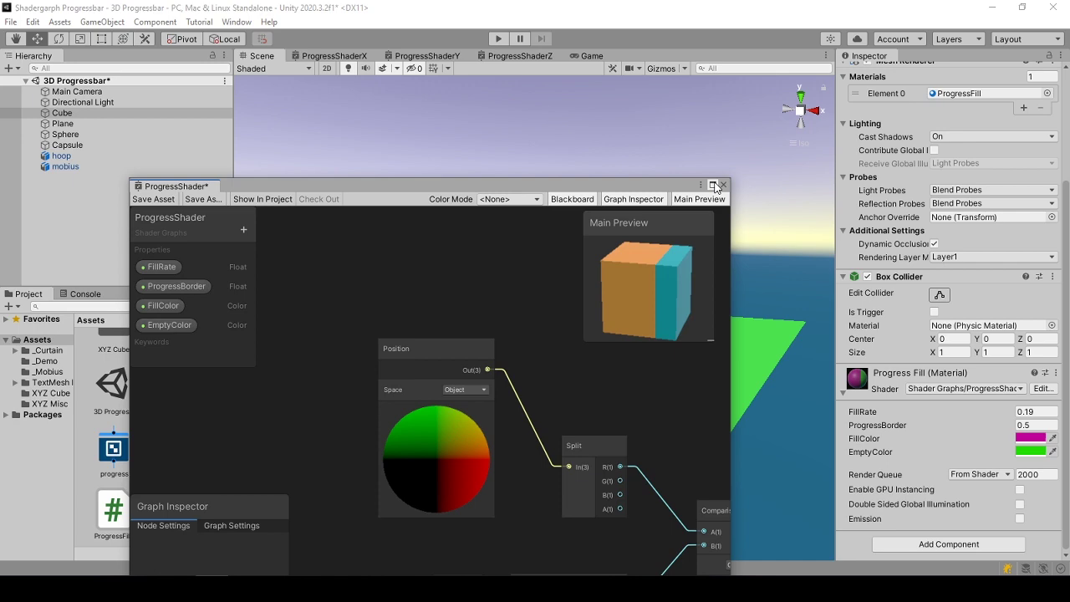
Step: Maximize the Shader Graph window and move the Multiply, Clamp, FillRate and ProgressBorder nodes slightly lower
{"action": "left_click", "coordinate": [713, 184]}
{"action": "scroll", "coordinate": [580, 258], "scroll_direction": "down", "scroll_amount": 3}
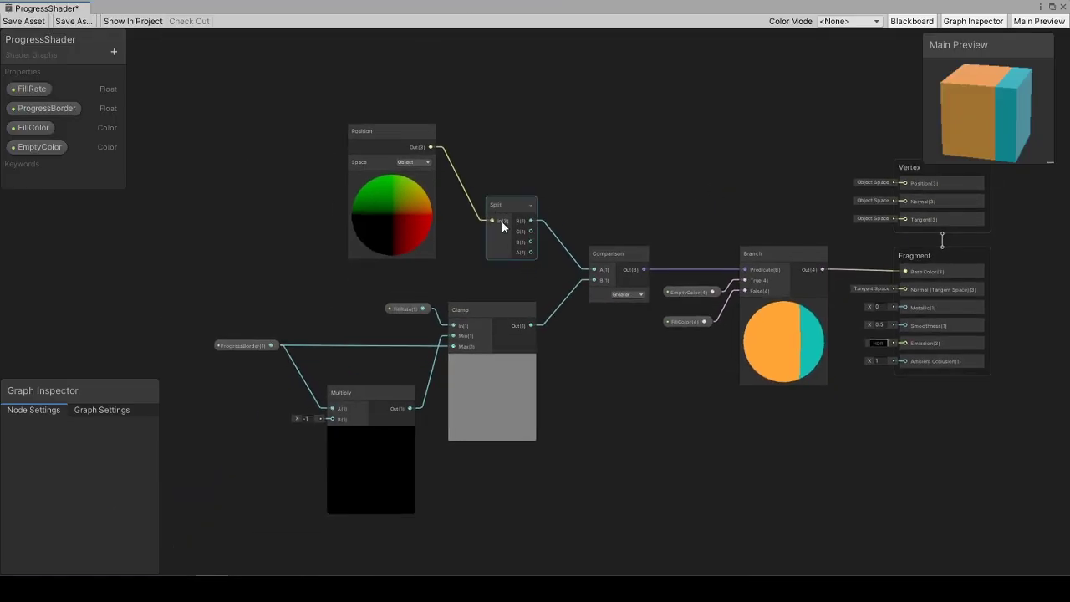
{"action": "left_click_drag", "start_coordinate": [594, 144], "coordinate": [609, 229]}
{"action": "left_click_drag", "start_coordinate": [617, 327], "coordinate": [617, 328]}
{"action": "left_click", "coordinate": [616, 429]}
{"action": "left_click_drag", "start_coordinate": [406, 498], "coordinate": [226, 298]}
{"action": "left_click_drag", "start_coordinate": [520, 411], "coordinate": [492, 447]}
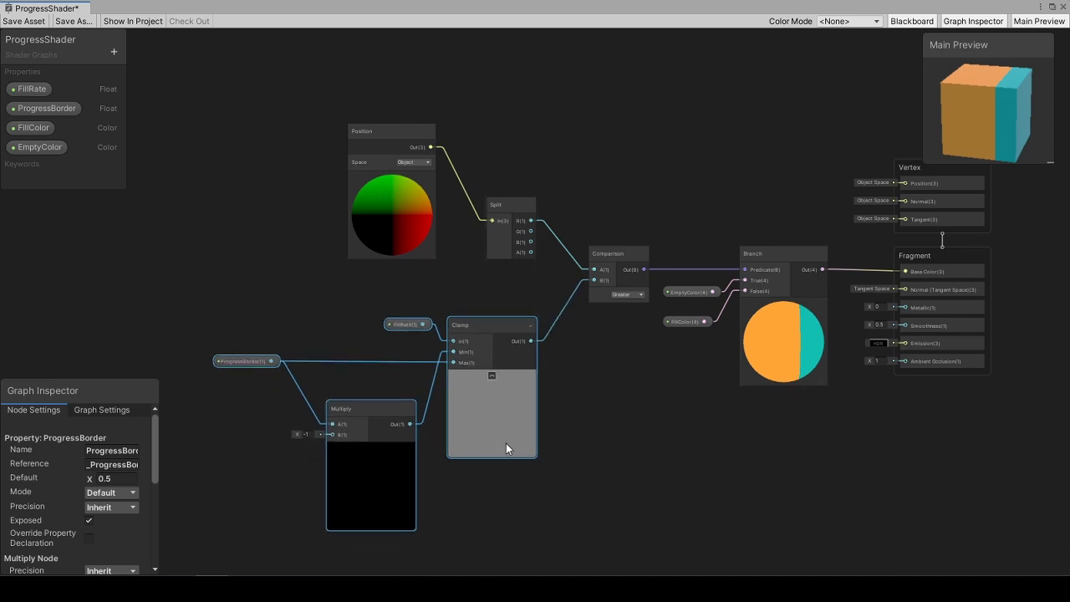
{"action": "left_click", "coordinate": [684, 447]}
Step: Pan across the Clamp, Comparison and Branch nodes and show FillRate's settings in the Graph Inspector
{"action": "scroll", "coordinate": [599, 340], "scroll_direction": "up", "scroll_amount": 4}
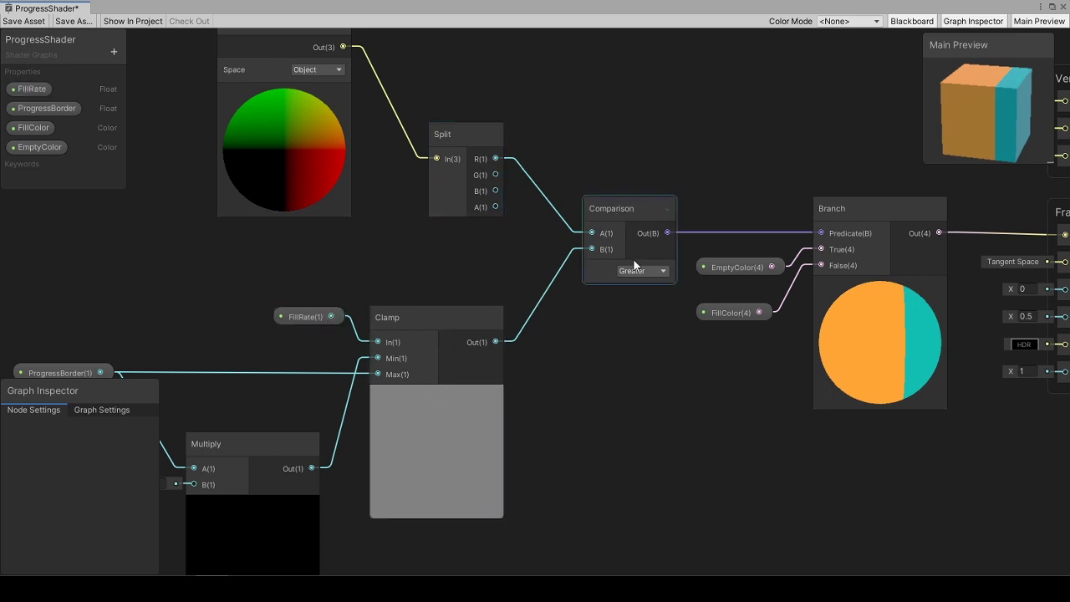
{"action": "middle_click_drag", "start_coordinate": [582, 393], "coordinate": [805, 276]}
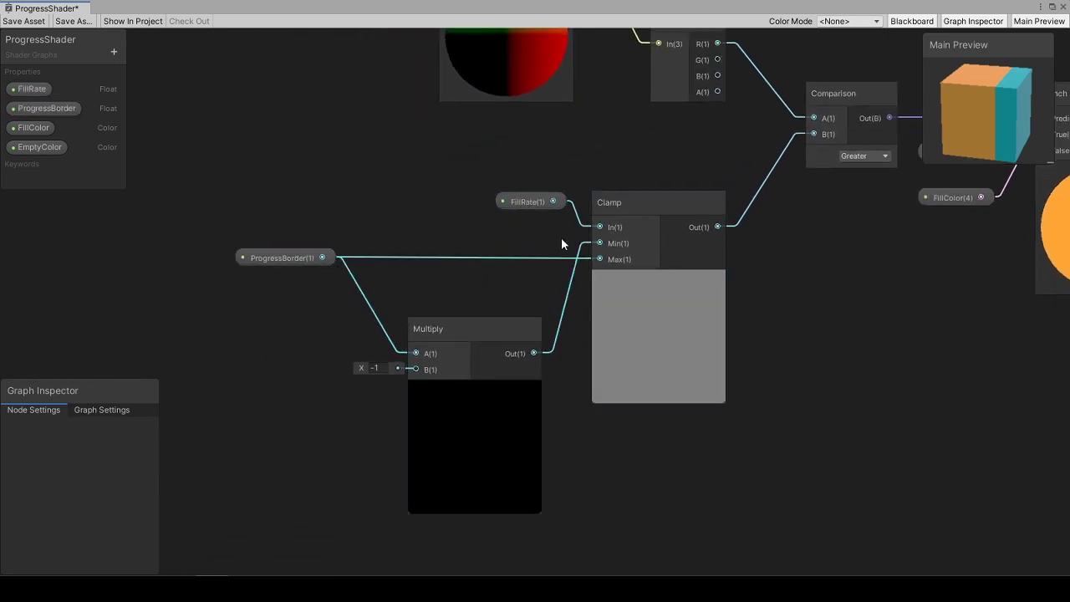
{"action": "middle_click_drag", "start_coordinate": [639, 339], "coordinate": [517, 380]}
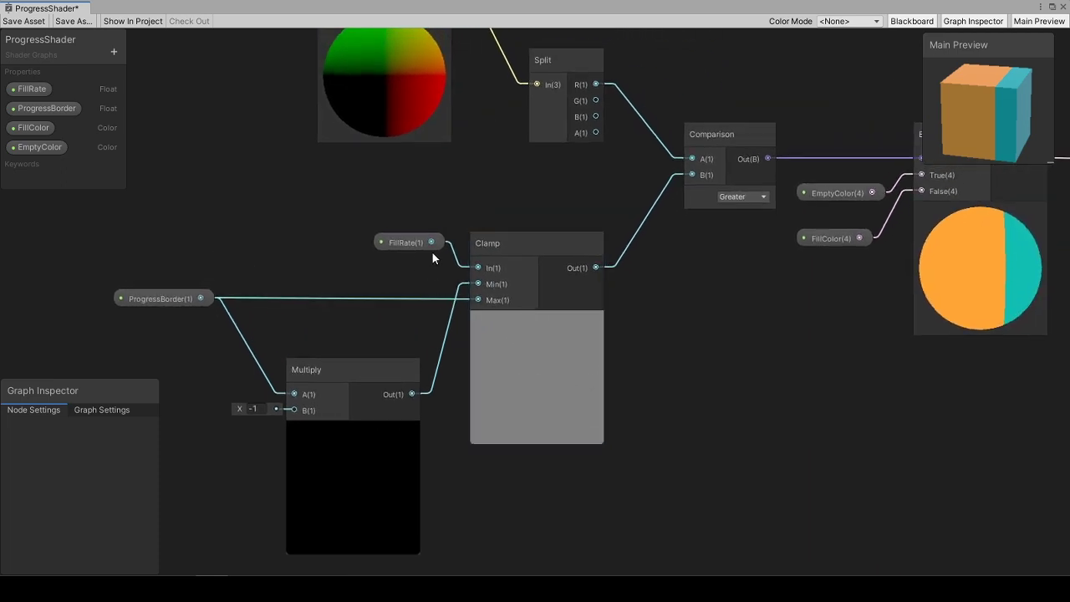
{"action": "left_click", "coordinate": [422, 243]}
{"action": "left_click", "coordinate": [668, 259]}
{"action": "middle_click_drag", "start_coordinate": [734, 287], "coordinate": [607, 373]}
{"action": "left_click", "coordinate": [37, 92]}
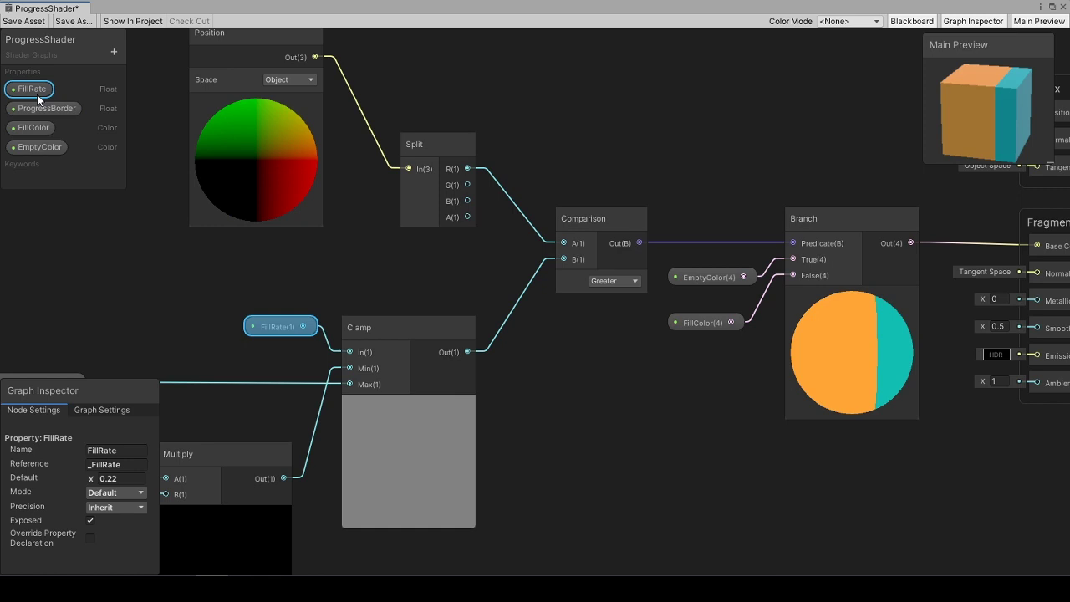
Step: Set ProgressBorder's default to 0.3 and lower FillRate's default to 0.11
{"action": "middle_click_drag", "start_coordinate": [237, 363], "coordinate": [375, 325]}
{"action": "left_click", "coordinate": [167, 337]}
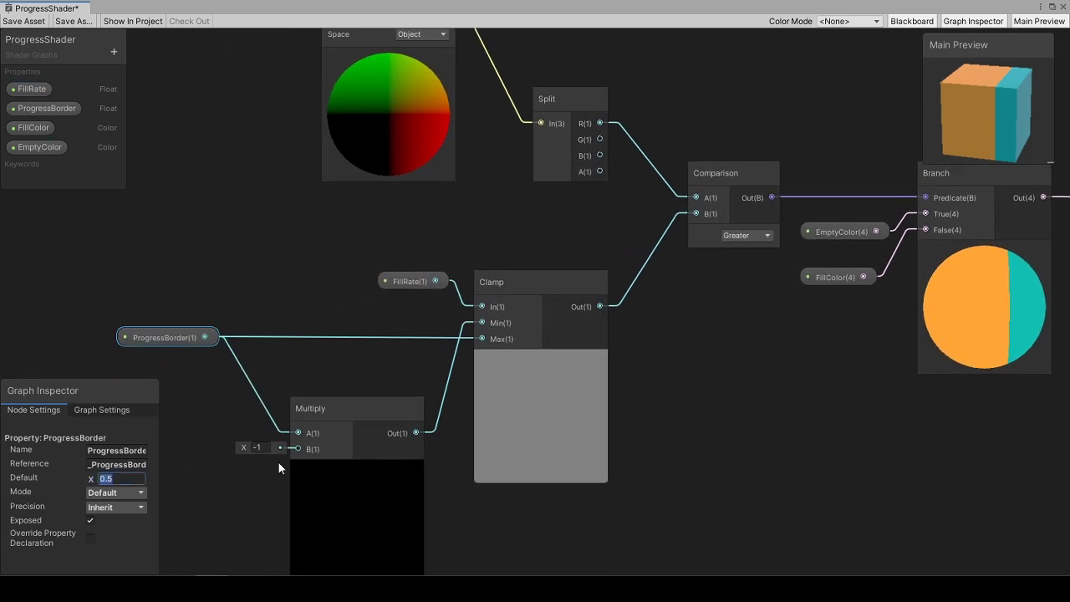
{"action": "key", "text": "Return"}
{"action": "left_click", "coordinate": [131, 479]}
{"action": "type", "text": "0.3"}
{"action": "left_click", "coordinate": [414, 281]}
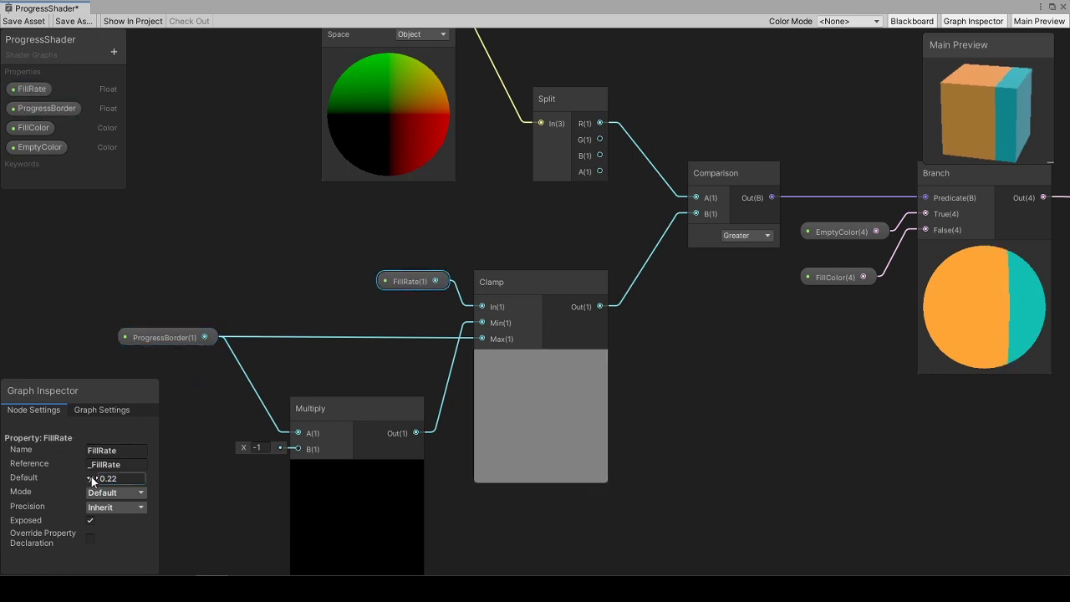
{"action": "mouse_move", "coordinate": [92, 476]}
{"action": "left_mouse_down"}
{"action": "mouse_move", "coordinate": [78, 468]}
{"action": "mouse_move", "coordinate": [101, 474]}
{"action": "left_mouse_up"}
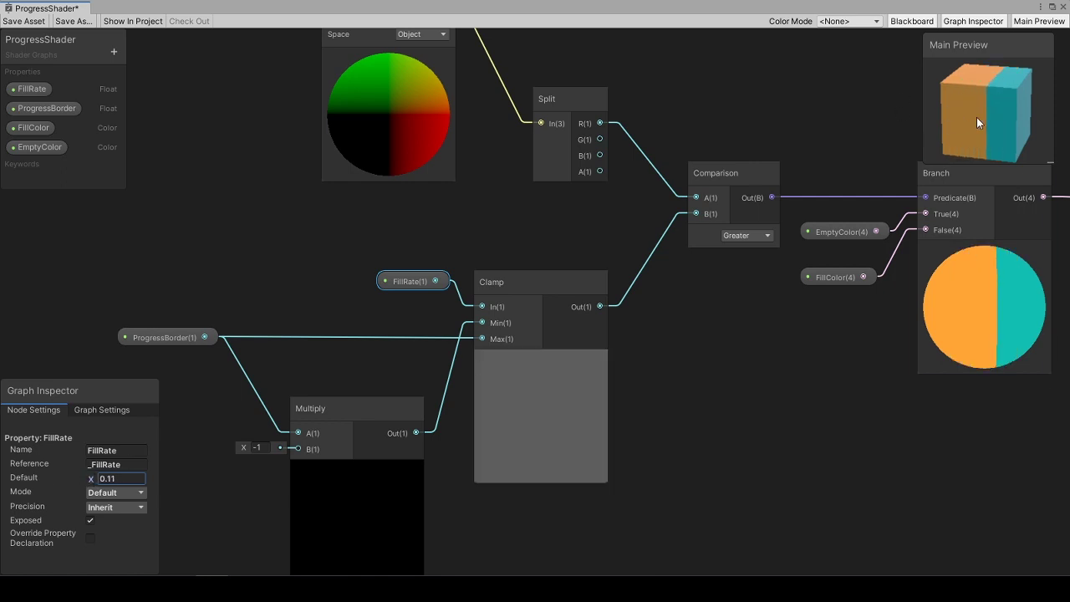
Step: Set ProgressBorder's default back to 0.5
{"action": "left_click", "coordinate": [181, 334]}
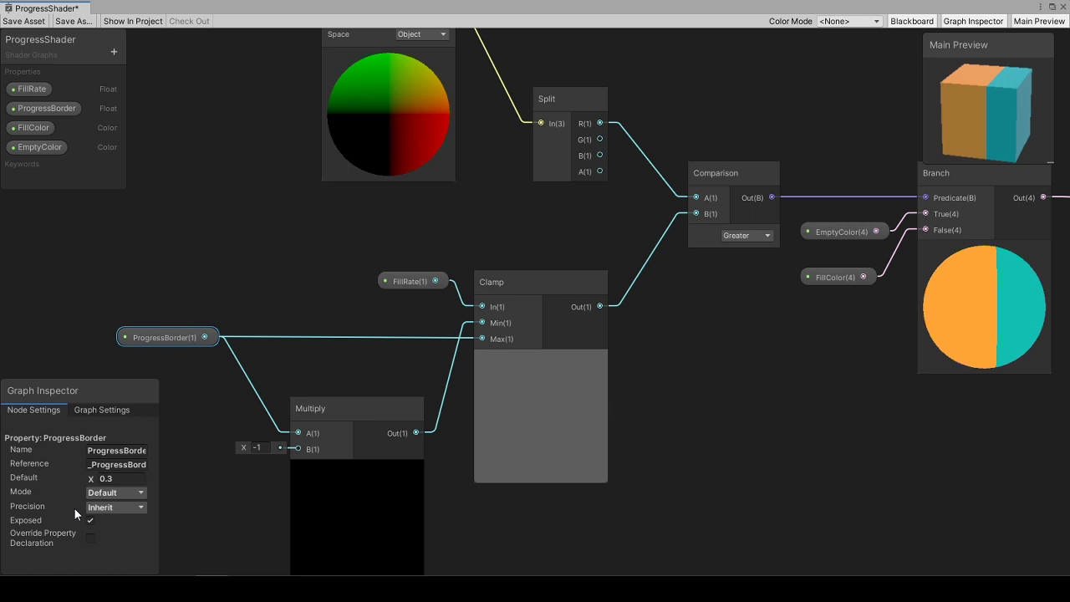
{"action": "left_click", "coordinate": [117, 478]}
{"action": "key", "text": "BackSpace"}
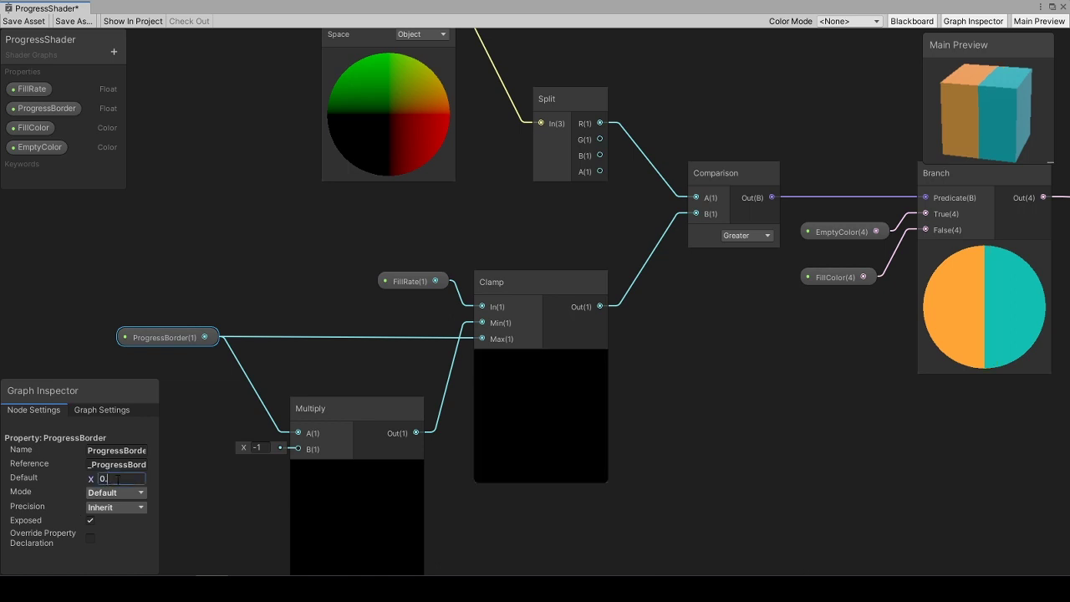
{"action": "type", "text": "5"}
{"action": "left_click", "coordinate": [752, 409]}
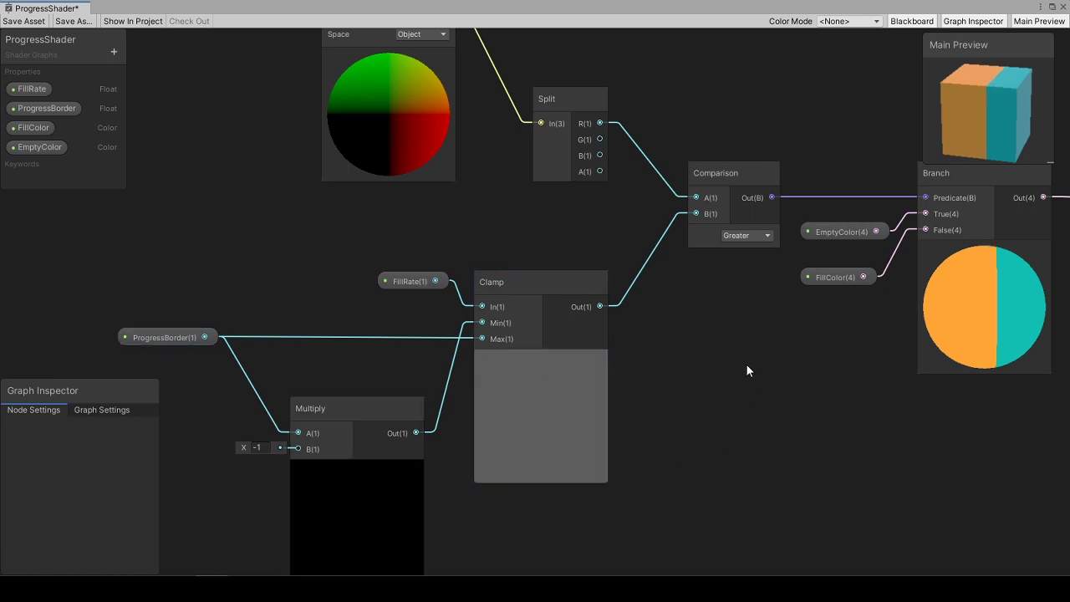
{"action": "left_click", "coordinate": [422, 281]}
{"action": "left_click", "coordinate": [205, 339]}
{"action": "scroll", "coordinate": [709, 358], "scroll_direction": "down", "scroll_amount": 1}
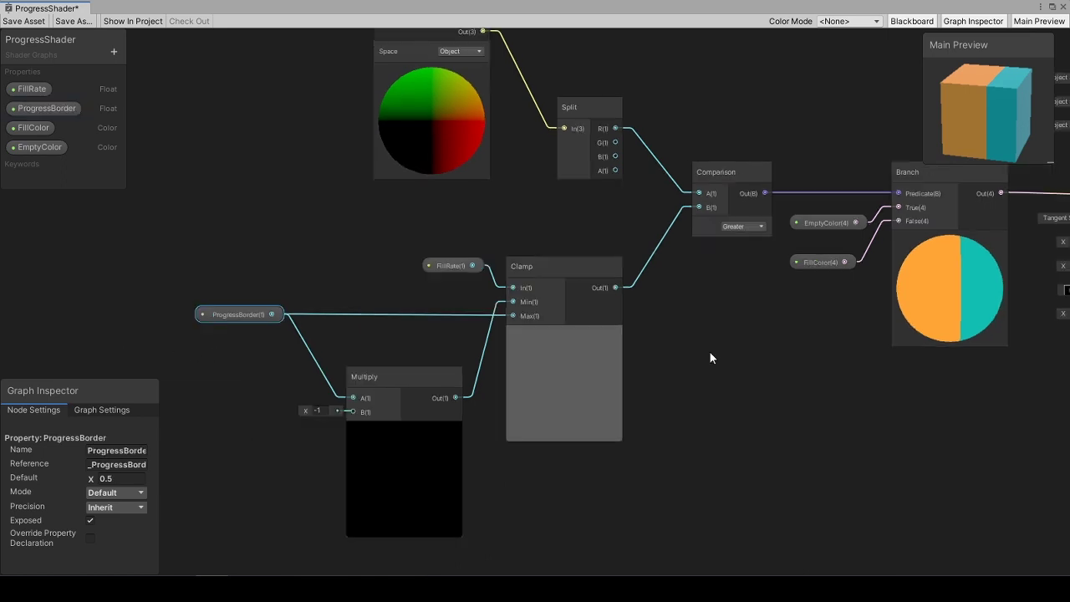
{"action": "left_click", "coordinate": [582, 361]}
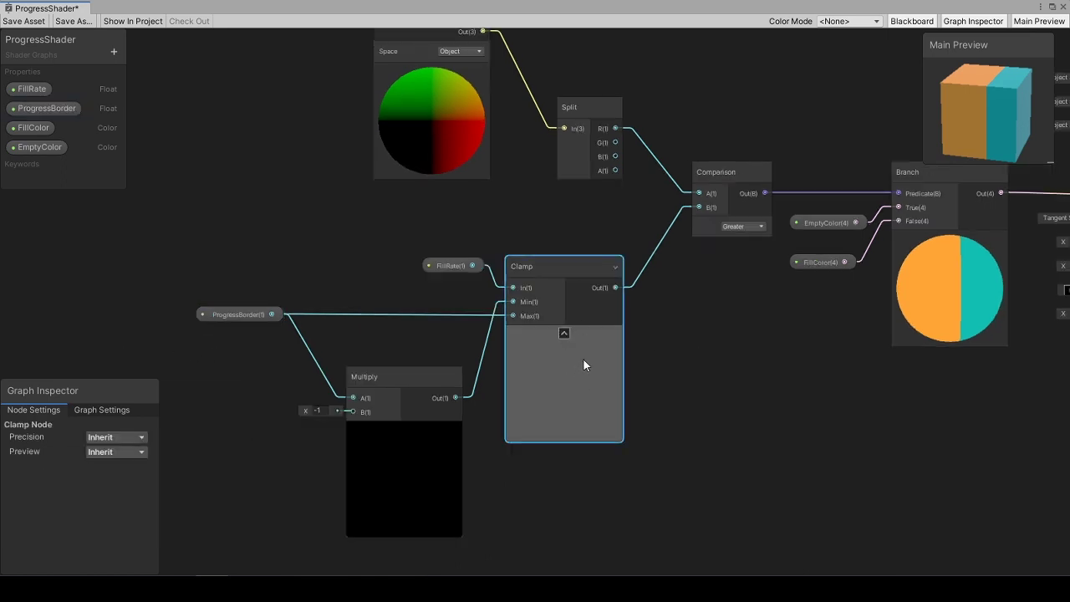
{"action": "left_click", "coordinate": [733, 290]}
{"action": "middle_click_drag", "start_coordinate": [733, 290], "coordinate": [609, 340]}
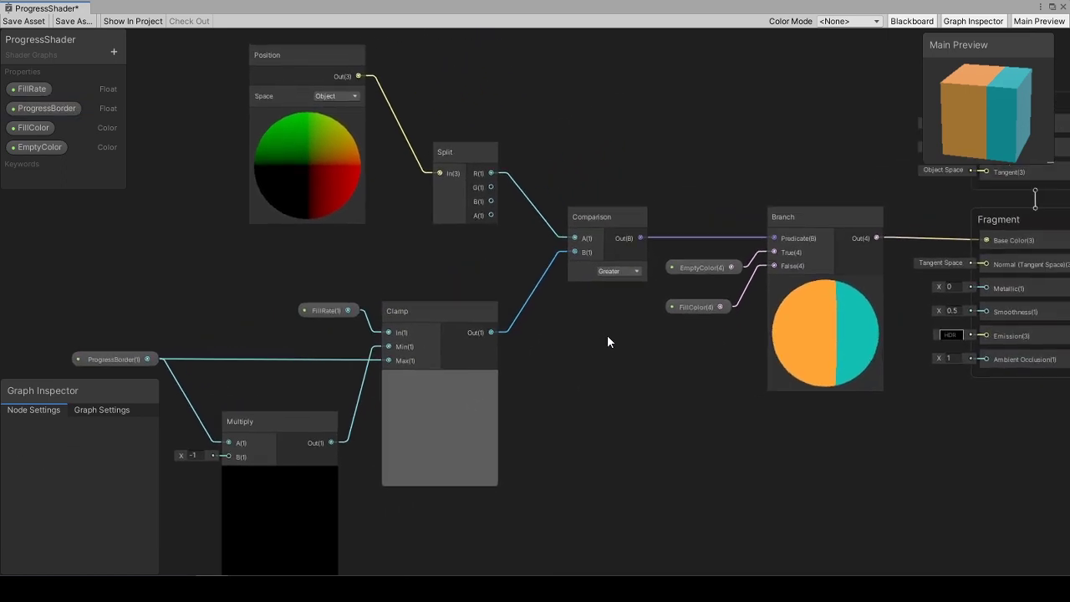
{"action": "middle_click_drag", "start_coordinate": [320, 405], "coordinate": [399, 363]}
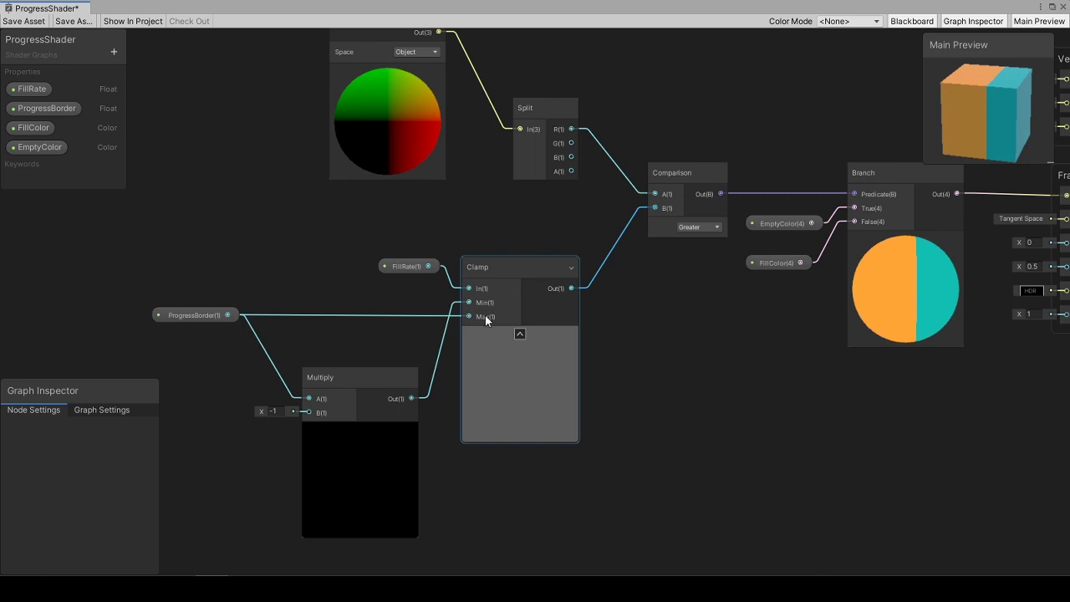
{"action": "left_click", "coordinate": [386, 265]}
{"action": "left_click", "coordinate": [609, 246]}
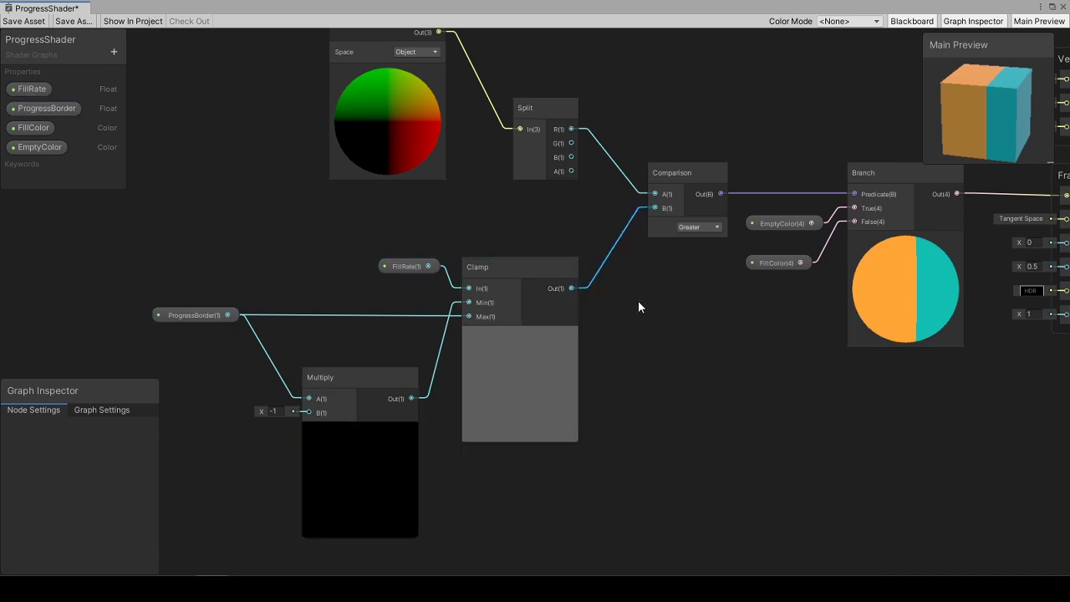
{"action": "middle_click_drag", "start_coordinate": [637, 300], "coordinate": [594, 322]}
{"action": "scroll", "coordinate": [594, 322], "scroll_direction": "up", "scroll_amount": 2}
{"action": "middle_click_drag", "start_coordinate": [644, 282], "coordinate": [631, 316]}
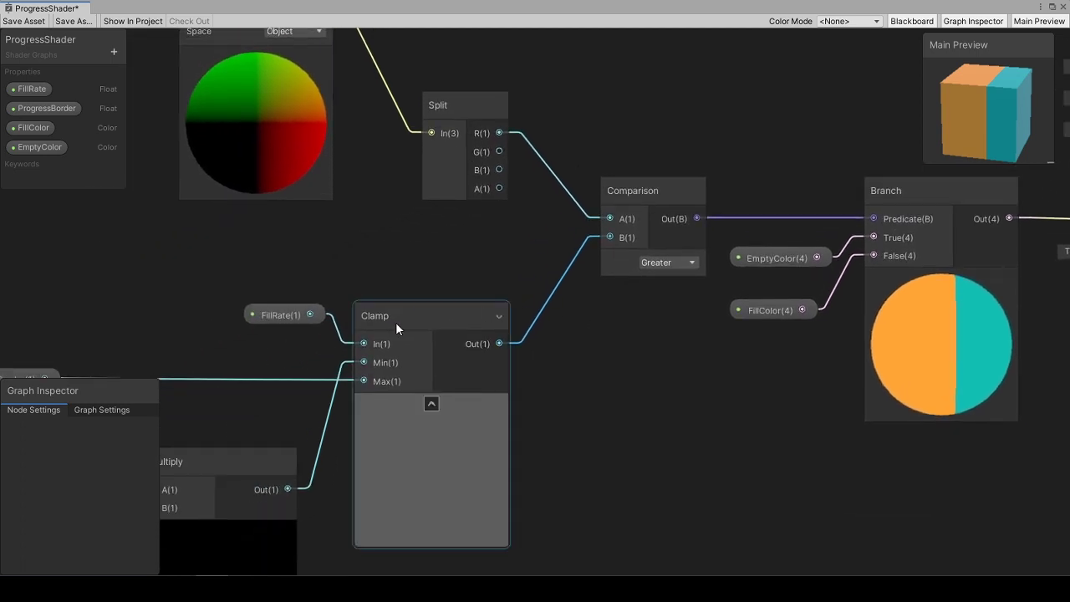
{"action": "scroll", "coordinate": [409, 339], "scroll_direction": "down", "scroll_amount": 3}
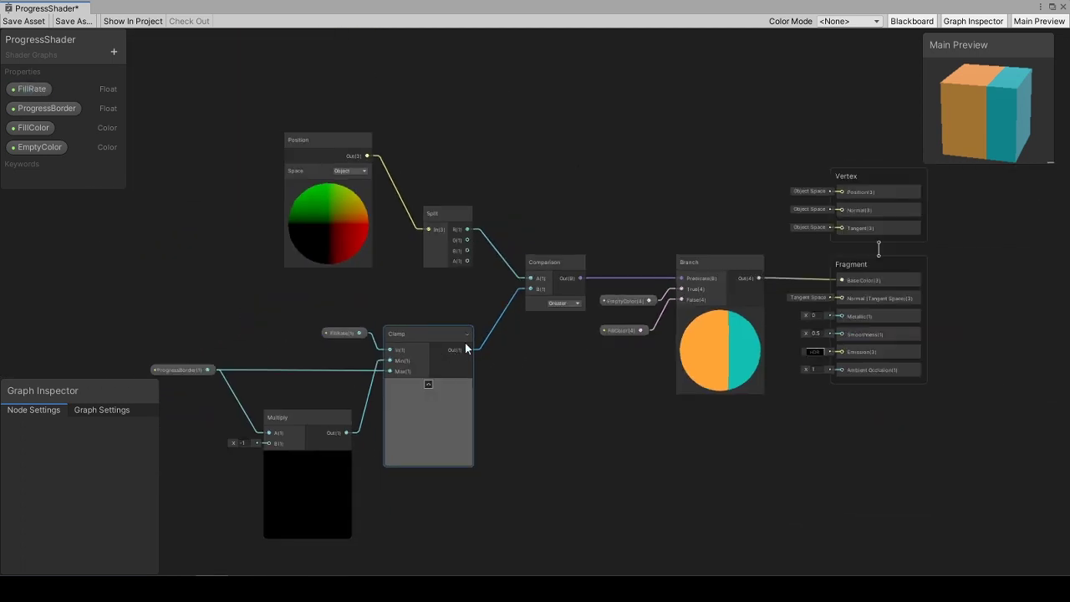
{"action": "left_click_drag", "start_coordinate": [512, 482], "coordinate": [198, 340]}
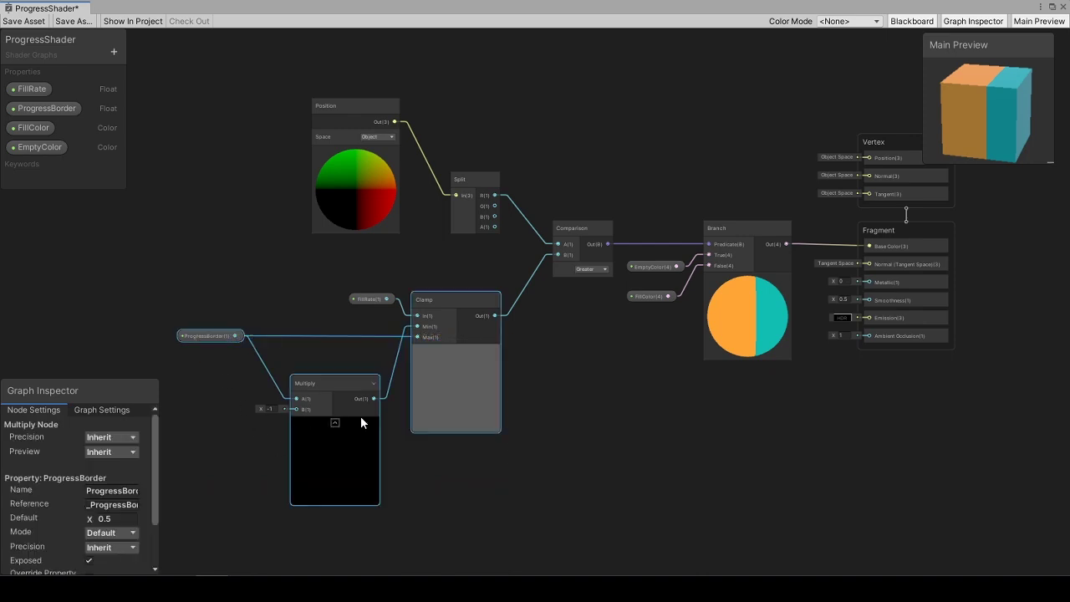
{"action": "scroll", "coordinate": [361, 416], "scroll_direction": "up", "scroll_amount": 3}
{"action": "middle_click_drag", "start_coordinate": [396, 261], "coordinate": [294, 277]}
{"action": "left_click", "coordinate": [292, 280]}
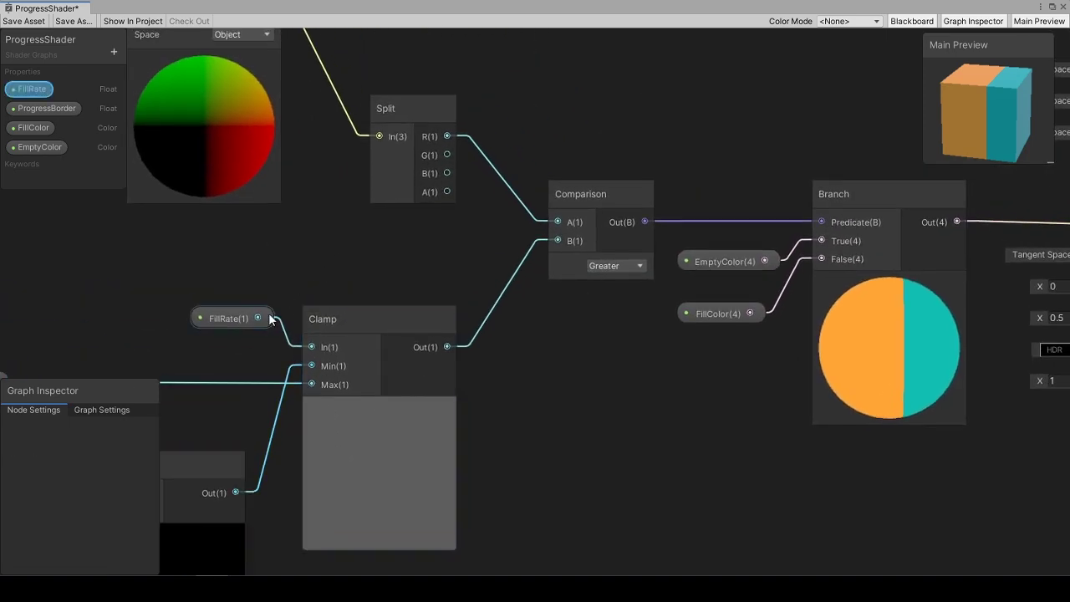
{"action": "left_click_drag", "start_coordinate": [269, 318], "coordinate": [477, 250]}
Step: Pan and zoom the graph to reveal the Vertex and Fragment stacks
{"action": "scroll", "coordinate": [501, 334], "scroll_direction": "down", "scroll_amount": 3}
{"action": "middle_click_drag", "start_coordinate": [533, 393], "coordinate": [555, 373]}
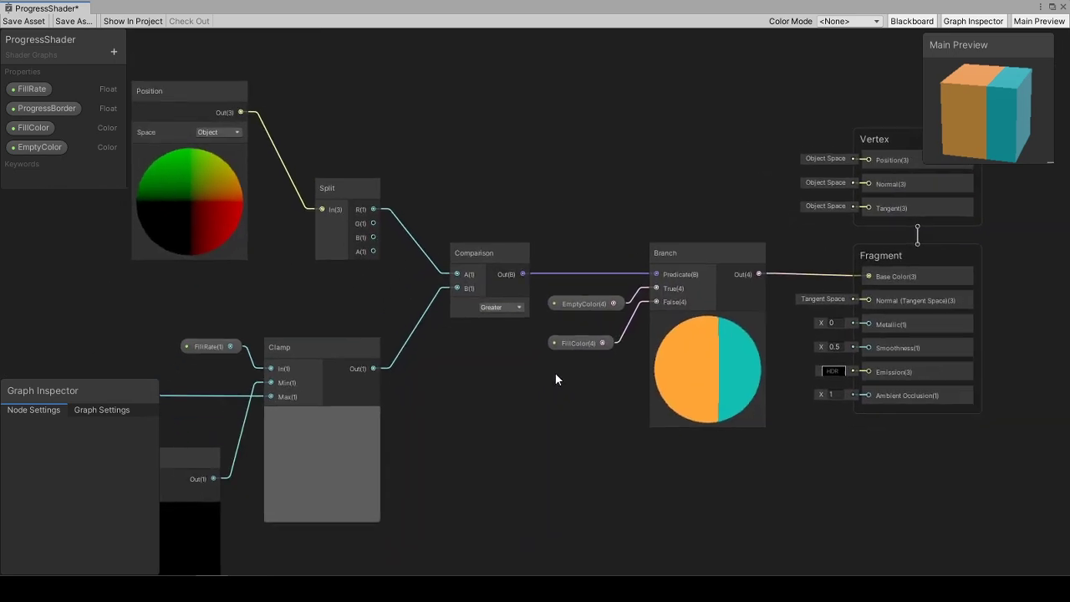
{"action": "scroll", "coordinate": [724, 265], "scroll_direction": "up", "scroll_amount": 2}
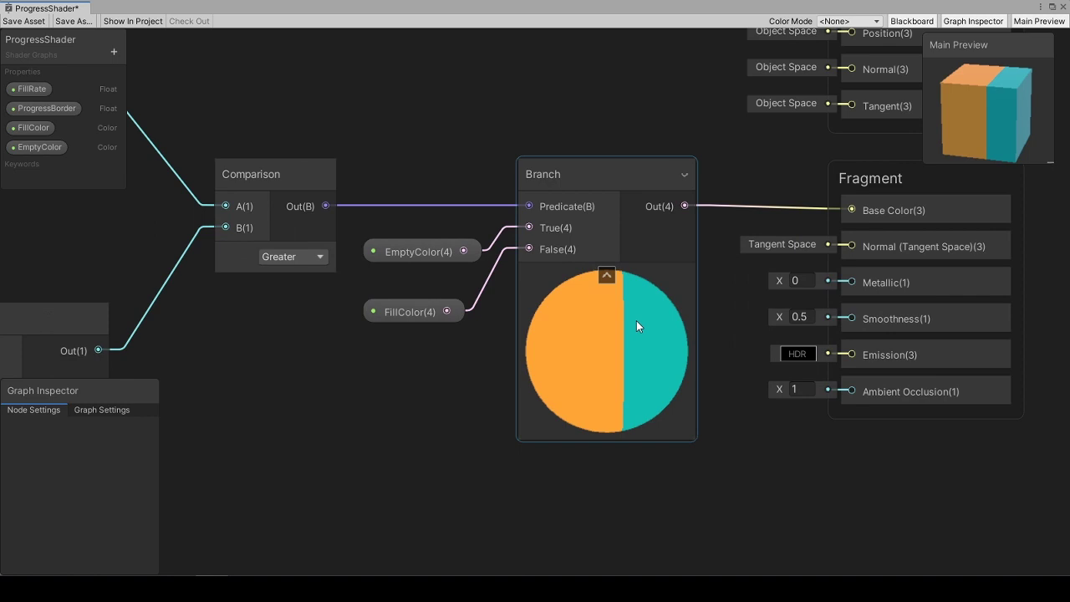
{"action": "scroll", "coordinate": [716, 425], "scroll_direction": "down", "scroll_amount": 3}
{"action": "middle_click_drag", "start_coordinate": [716, 425], "coordinate": [707, 382]}
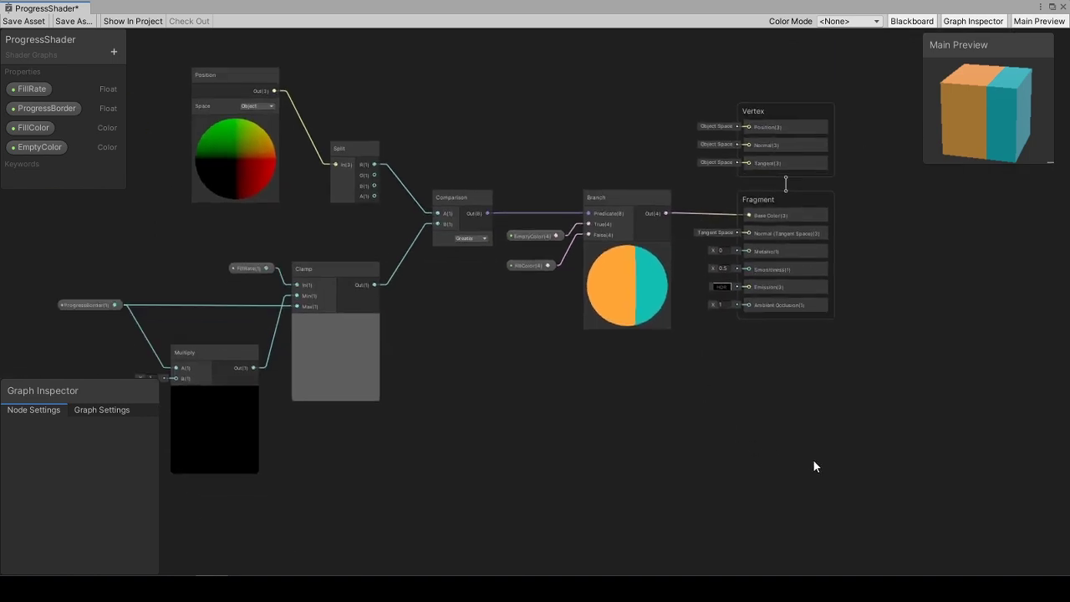
{"action": "left_click_drag", "start_coordinate": [612, 334], "coordinate": [593, 375]}
{"action": "left_click_drag", "start_coordinate": [891, 431], "coordinate": [766, 119]}
{"action": "left_click", "coordinate": [801, 430]}
{"action": "scroll", "coordinate": [770, 463], "scroll_direction": "up", "scroll_amount": 3}
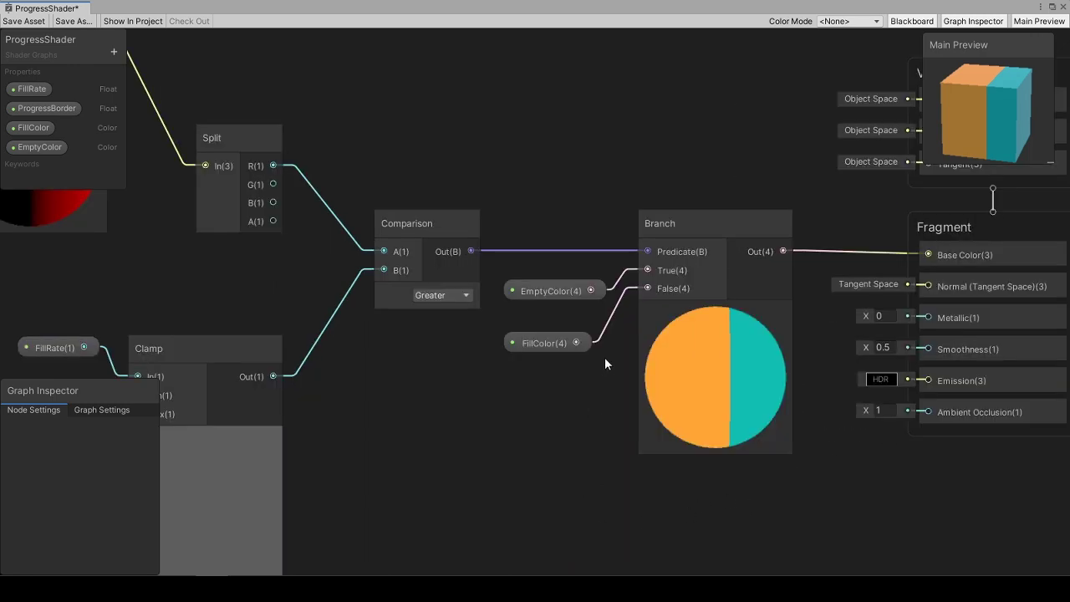
Step: Inspect the EmptyColor and FillColor property settings
{"action": "left_click", "coordinate": [565, 292]}
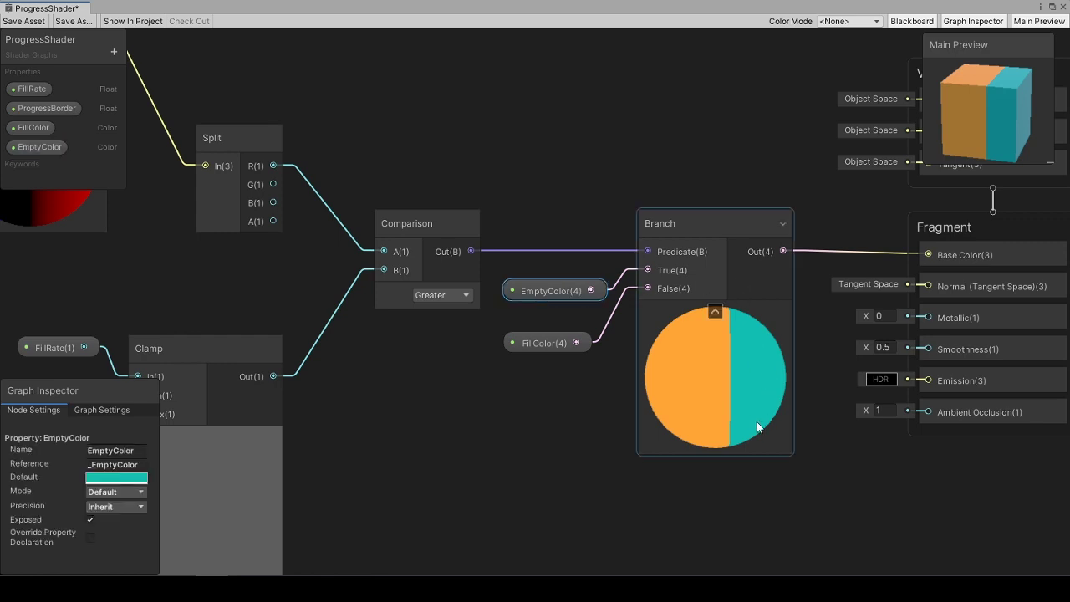
{"action": "left_click", "coordinate": [551, 344]}
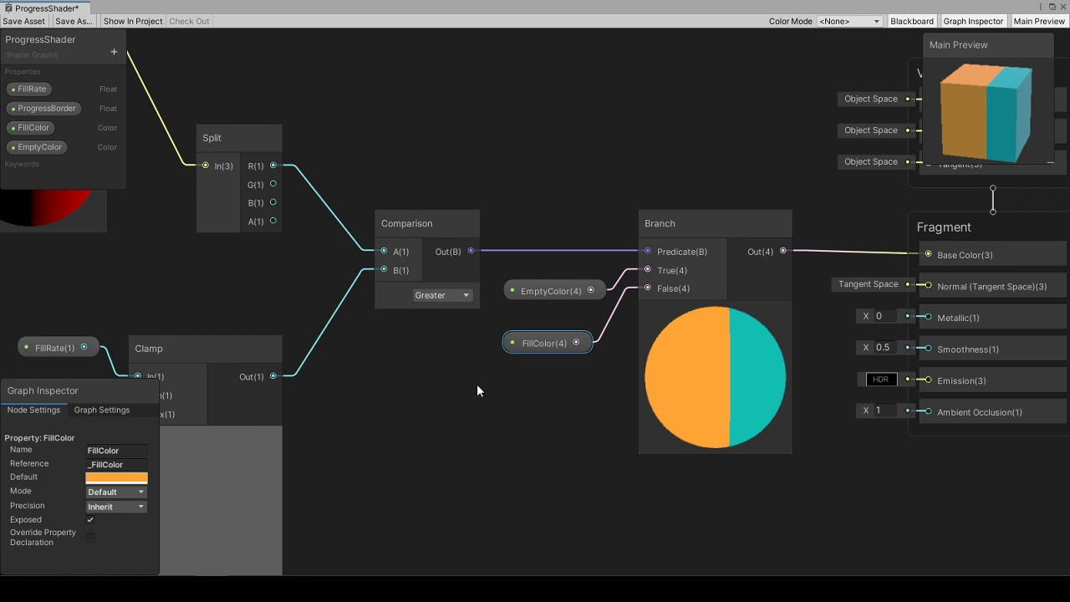
{"action": "scroll", "coordinate": [535, 380], "scroll_direction": "down", "scroll_amount": 2}
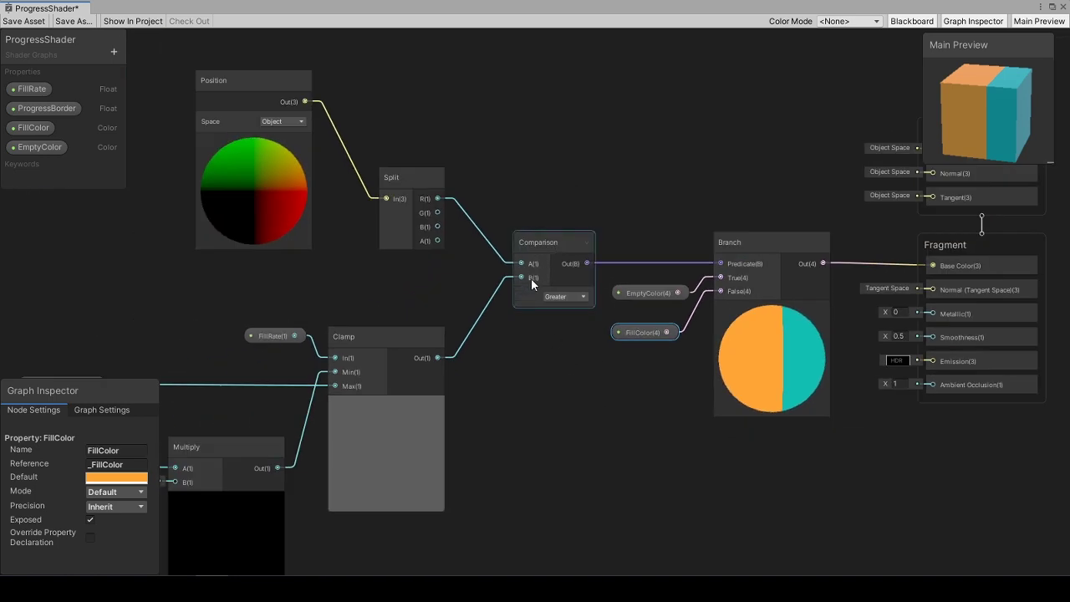
{"action": "left_click", "coordinate": [641, 394]}
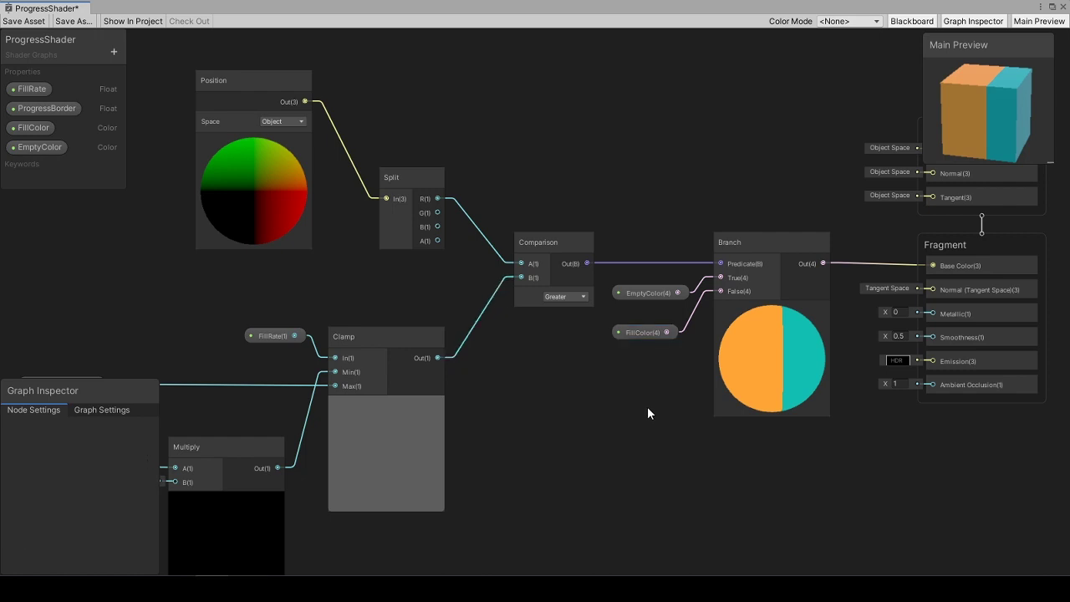
{"action": "middle_click_drag", "start_coordinate": [647, 406], "coordinate": [516, 419]}
{"action": "left_click", "coordinate": [31, 130]}
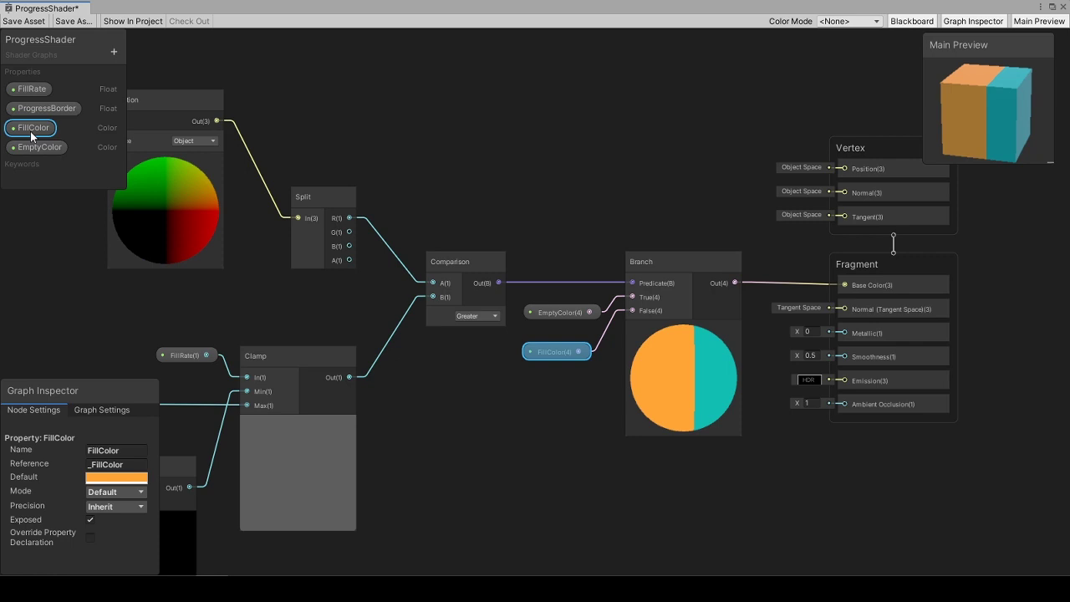
Step: Inspect the Branch node and FillRate settings, then reframe the graph to show all nodes
{"action": "left_click", "coordinate": [722, 399]}
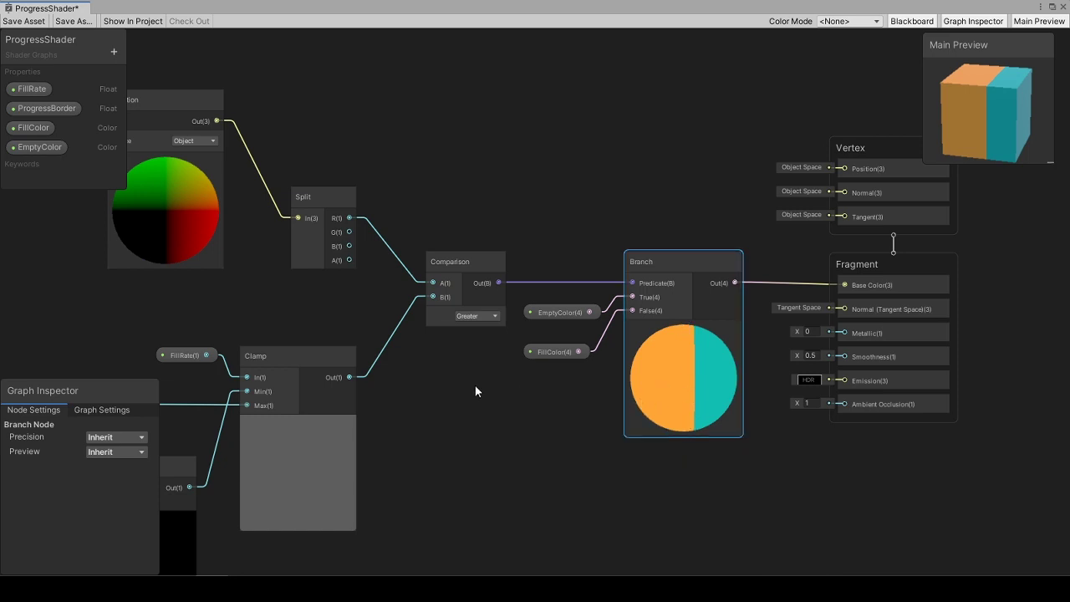
{"action": "left_click", "coordinate": [185, 355]}
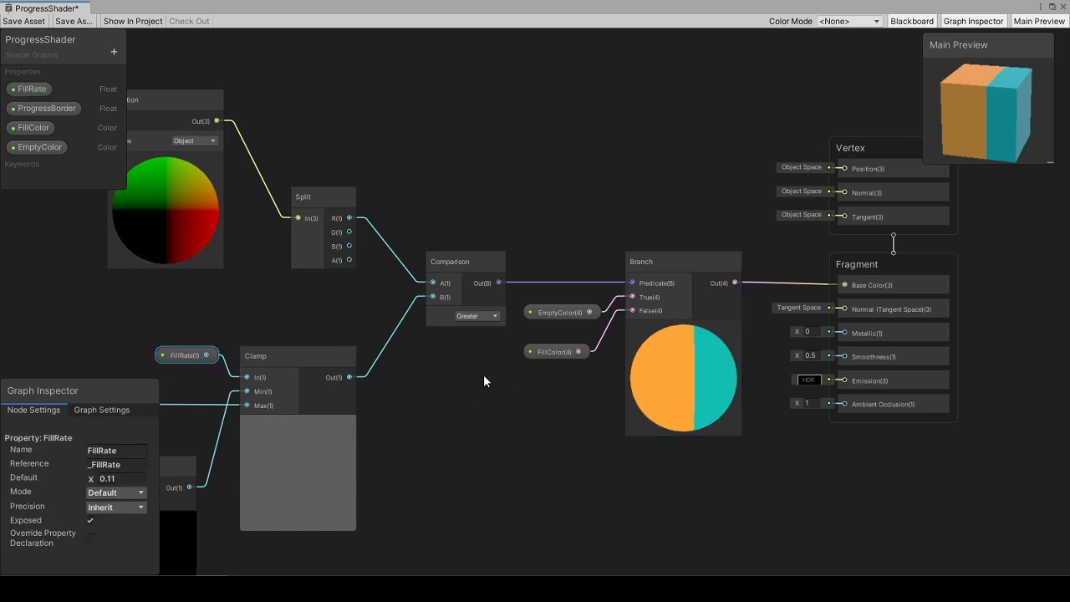
{"action": "left_click", "coordinate": [662, 369]}
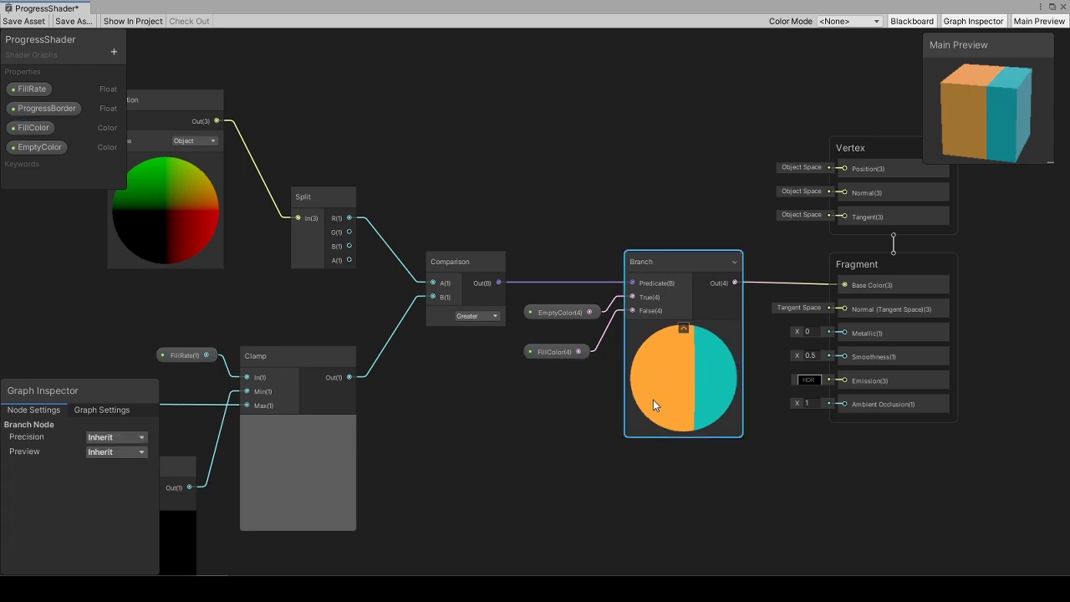
{"action": "middle_click_drag", "start_coordinate": [612, 264], "coordinate": [523, 309]}
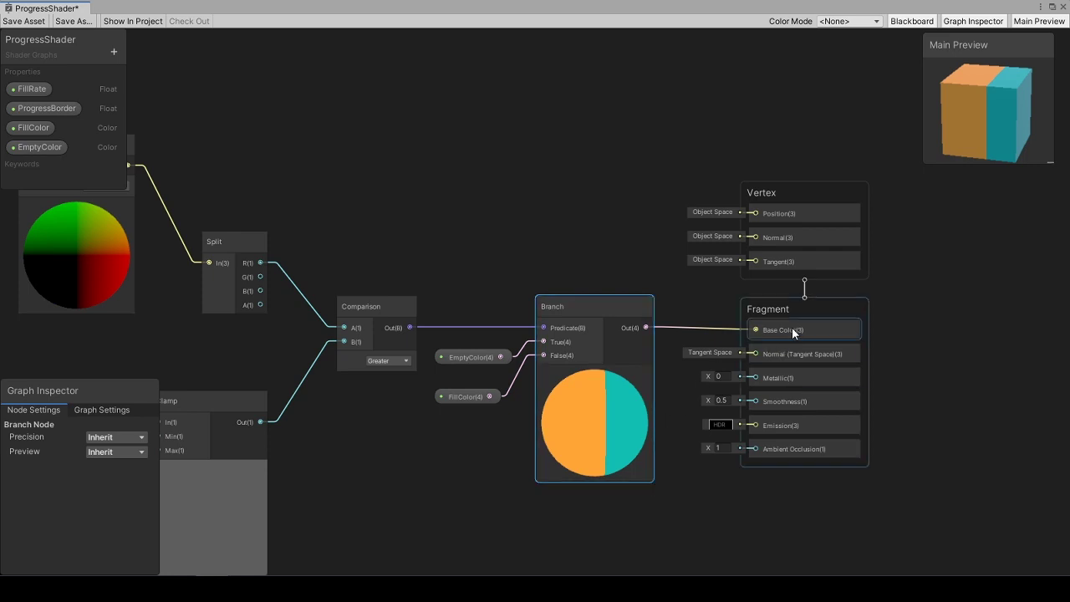
{"action": "scroll", "coordinate": [743, 372], "scroll_direction": "down", "scroll_amount": 3}
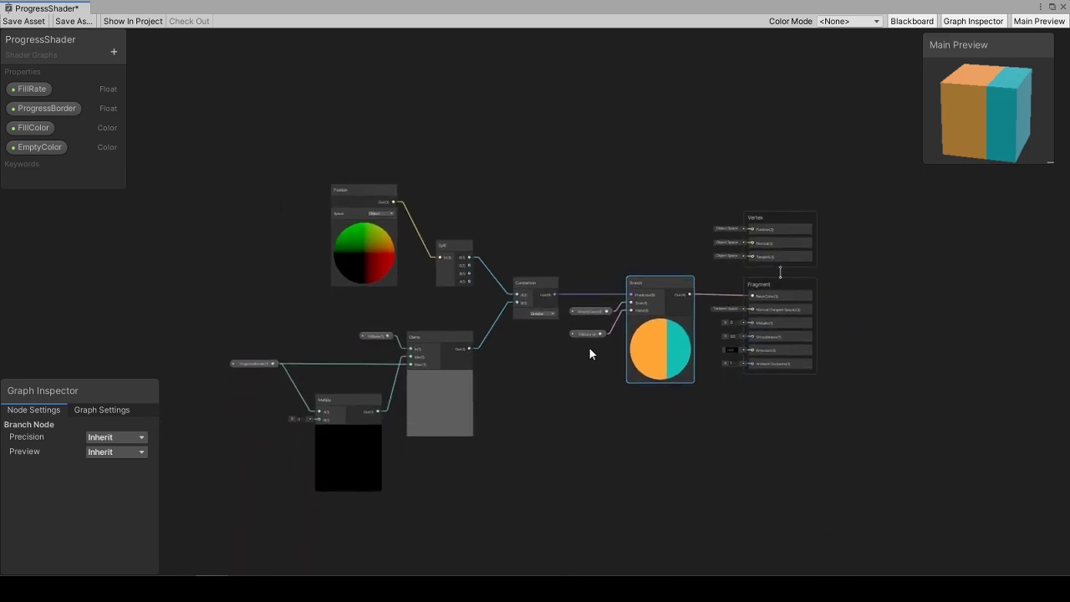
{"action": "scroll", "coordinate": [585, 342], "scroll_direction": "up", "scroll_amount": 2}
{"action": "scroll", "coordinate": [562, 360], "scroll_direction": "up", "scroll_amount": 1}
{"action": "middle_click_drag", "start_coordinate": [562, 360], "coordinate": [571, 326]}
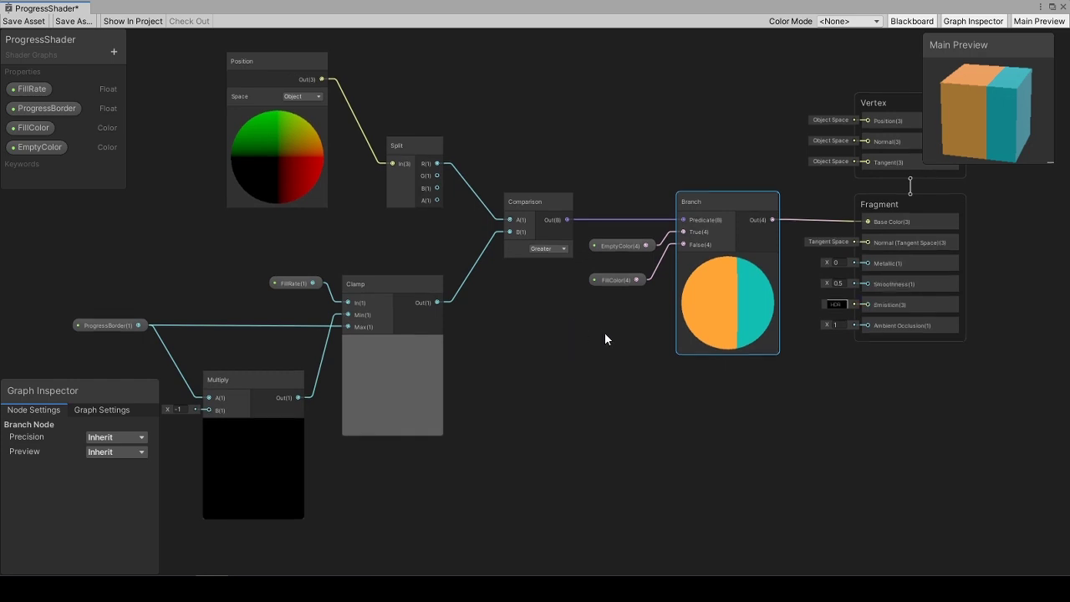
{"action": "right_click", "coordinate": [530, 460]}
{"action": "left_click", "coordinate": [480, 332]}
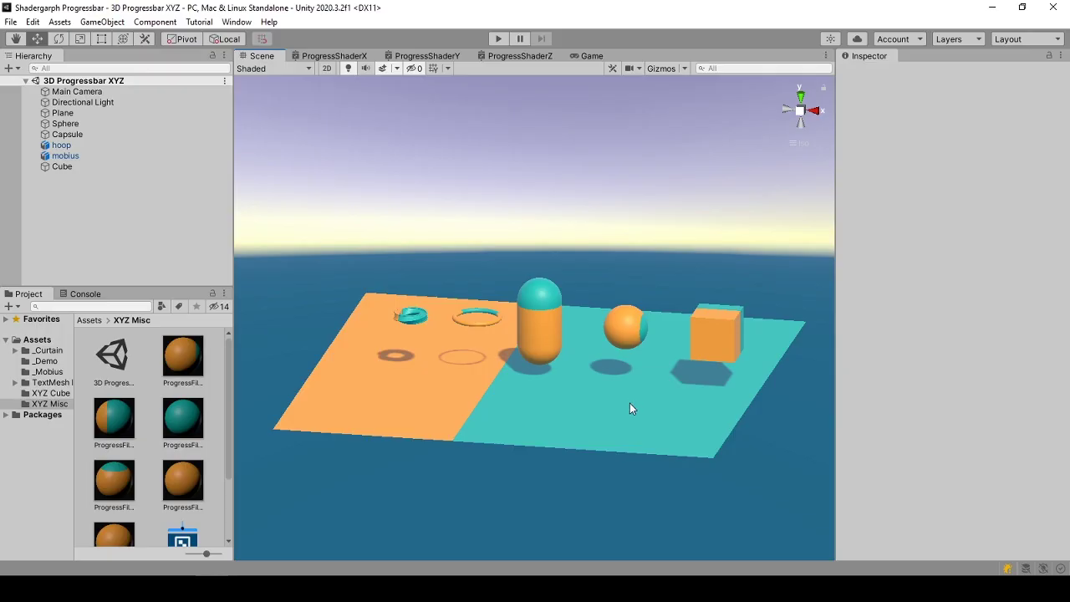
Step: Orbit the Scene view around the plane
{"action": "left_click", "coordinate": [629, 403]}
{"action": "left_click_drag", "start_coordinate": [640, 401], "coordinate": [535, 442], "text": "alt"}
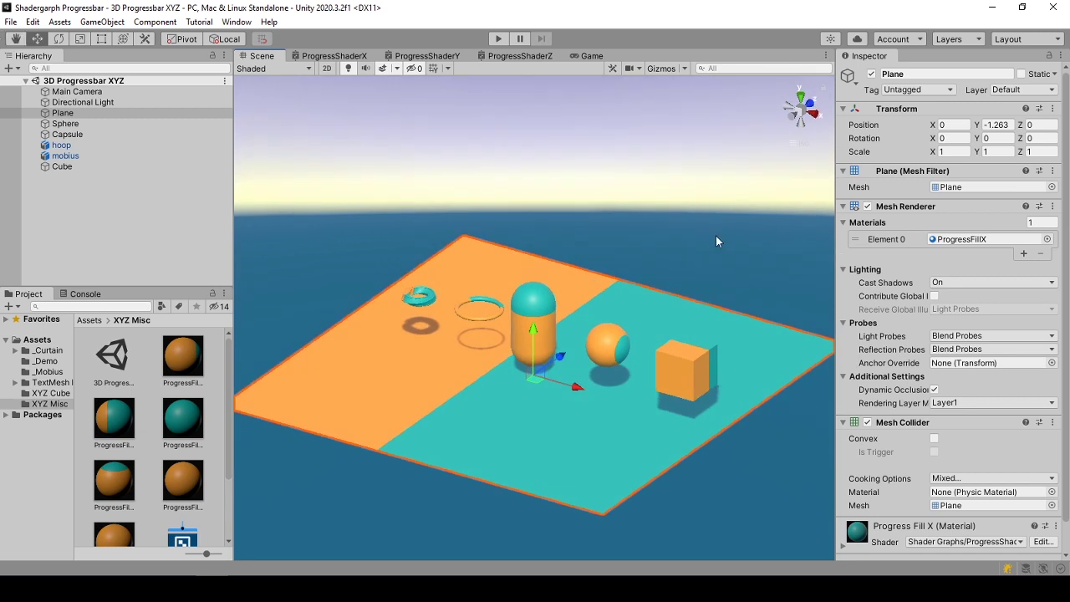
{"action": "left_click", "coordinate": [401, 276]}
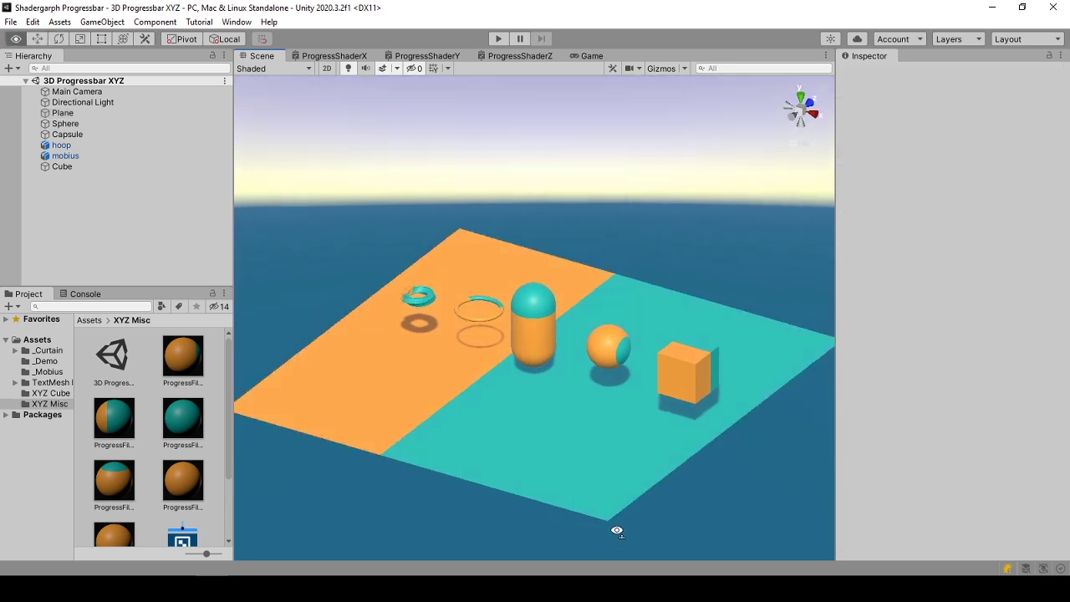
{"action": "mouse_move", "coordinate": [616, 527]}
{"action": "left_mouse_down", "text": "alt"}
{"action": "mouse_move", "coordinate": [621, 413]}
{"action": "mouse_move", "coordinate": [720, 542]}
{"action": "mouse_move", "coordinate": [630, 541]}
{"action": "left_mouse_up", "text": "alt"}
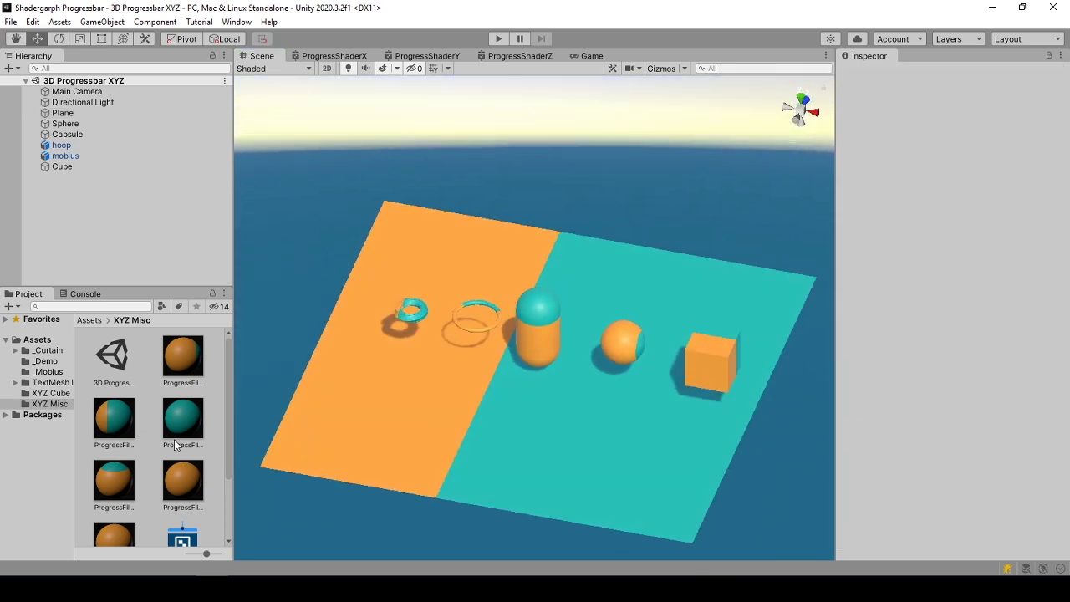
{"action": "scroll", "coordinate": [175, 443], "scroll_direction": "down", "scroll_amount": 3}
{"action": "scroll", "coordinate": [127, 427], "scroll_direction": "up", "scroll_amount": 3}
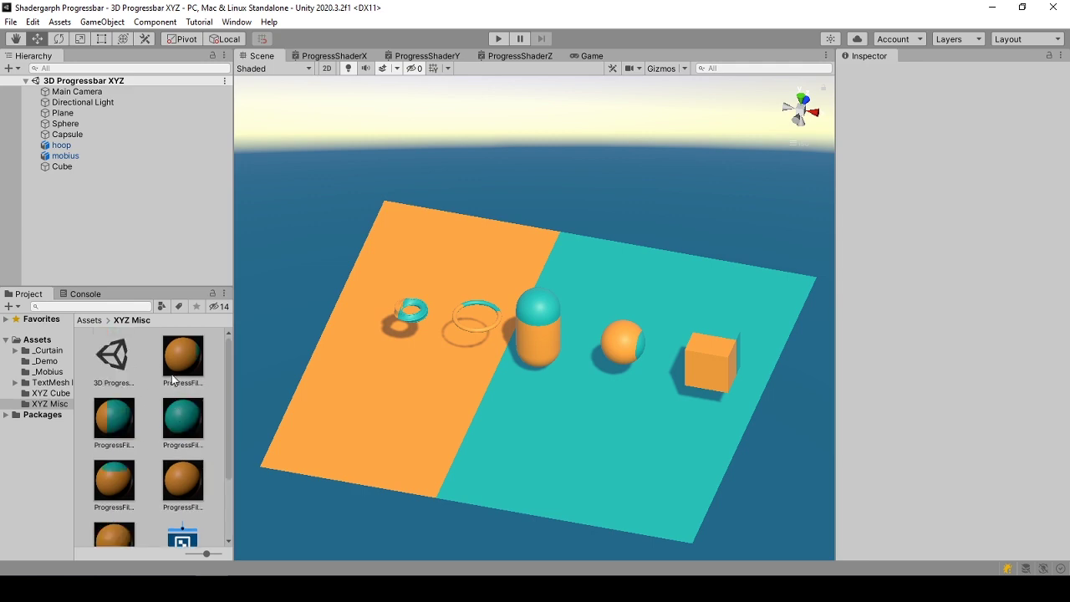
Step: Select the Cube and scrub its material's FillRate to 0.19
{"action": "left_click", "coordinate": [473, 416]}
{"action": "left_click", "coordinate": [418, 317]}
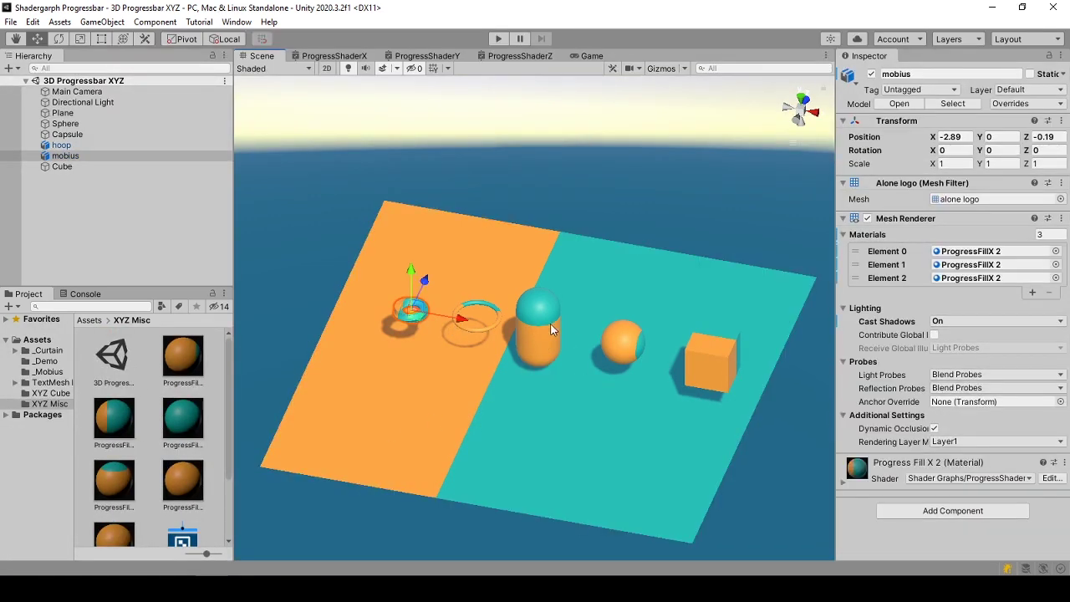
{"action": "left_click", "coordinate": [538, 335]}
{"action": "left_click", "coordinate": [711, 359]}
{"action": "scroll", "coordinate": [853, 512], "scroll_direction": "down", "scroll_amount": 3}
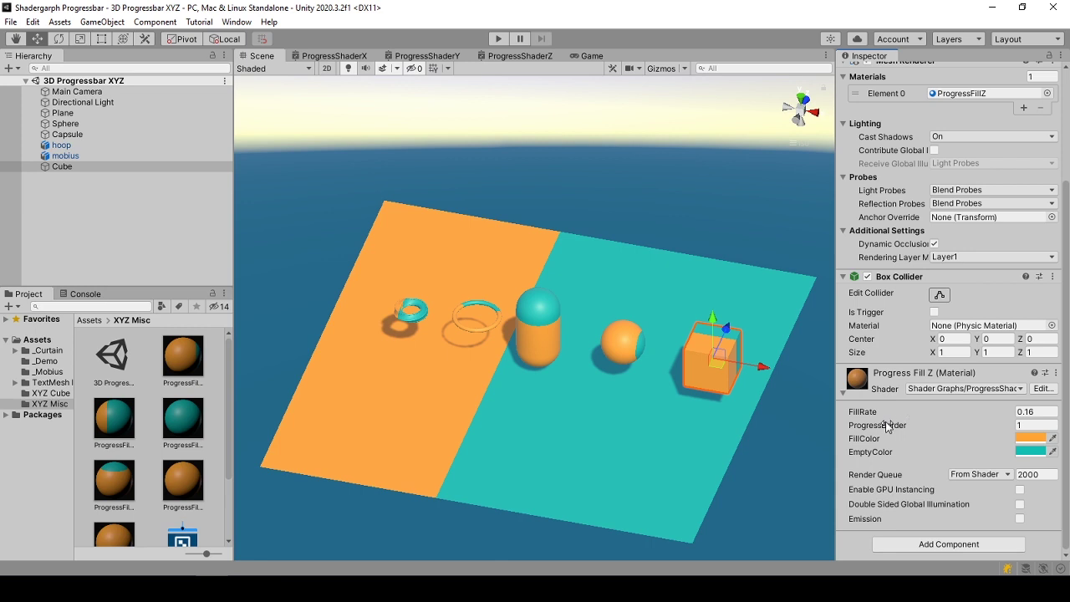
{"action": "left_click_drag", "start_coordinate": [866, 417], "coordinate": [842, 419]}
Step: Select the Plane and slide its FillRate to shift the orange/teal split
{"action": "left_click", "coordinate": [663, 433]}
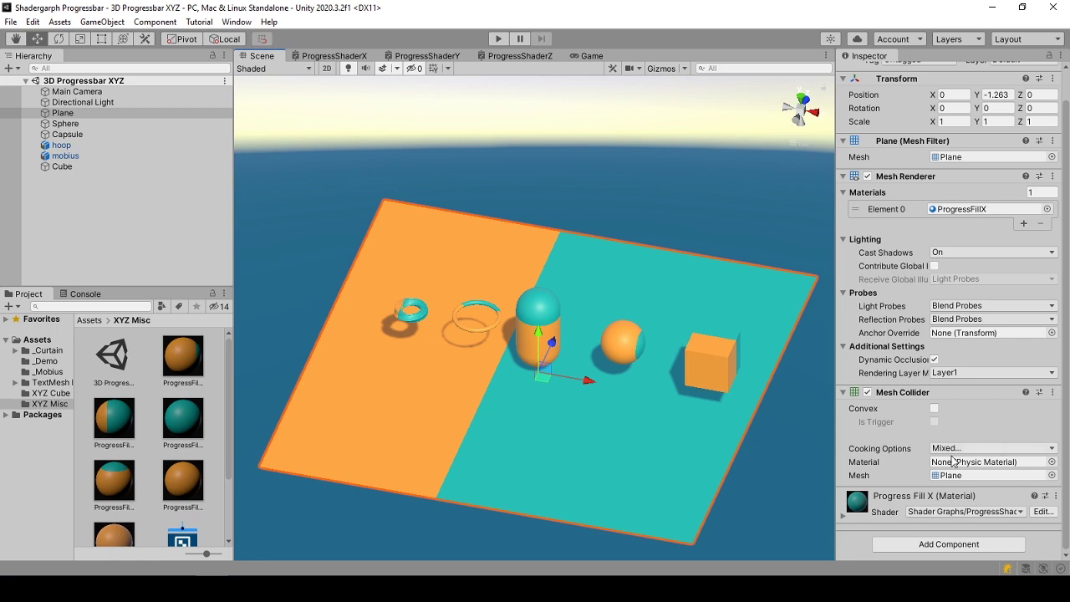
{"action": "scroll", "coordinate": [849, 511], "scroll_direction": "down", "scroll_amount": 3}
{"action": "left_click_drag", "start_coordinate": [944, 417], "coordinate": [443, 322]}
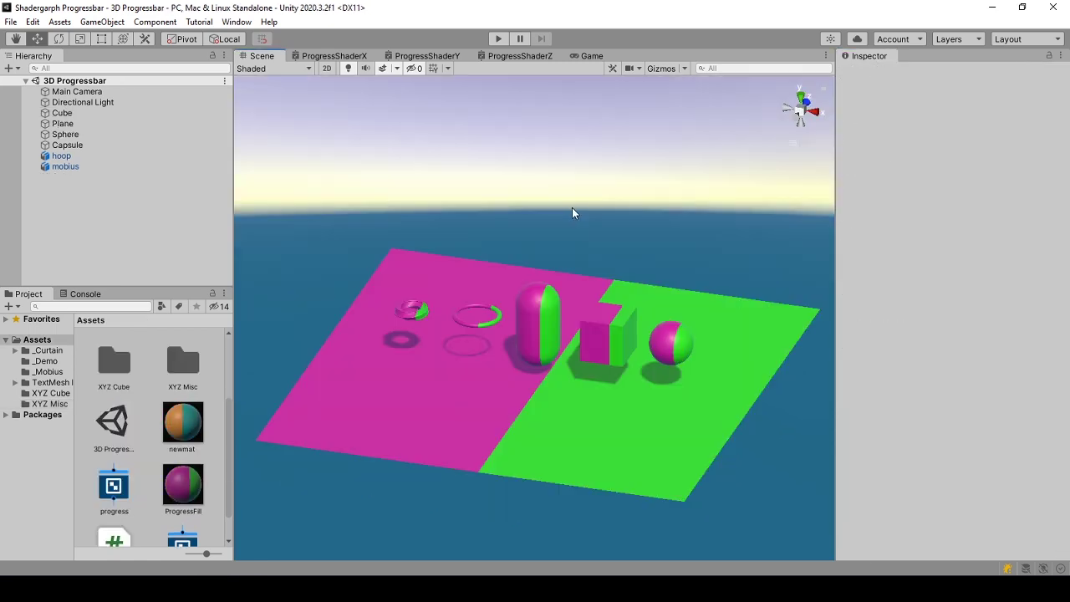
Step: Lower the Plane's Progress Fill FillRate to -0.78
{"action": "left_click", "coordinate": [566, 432]}
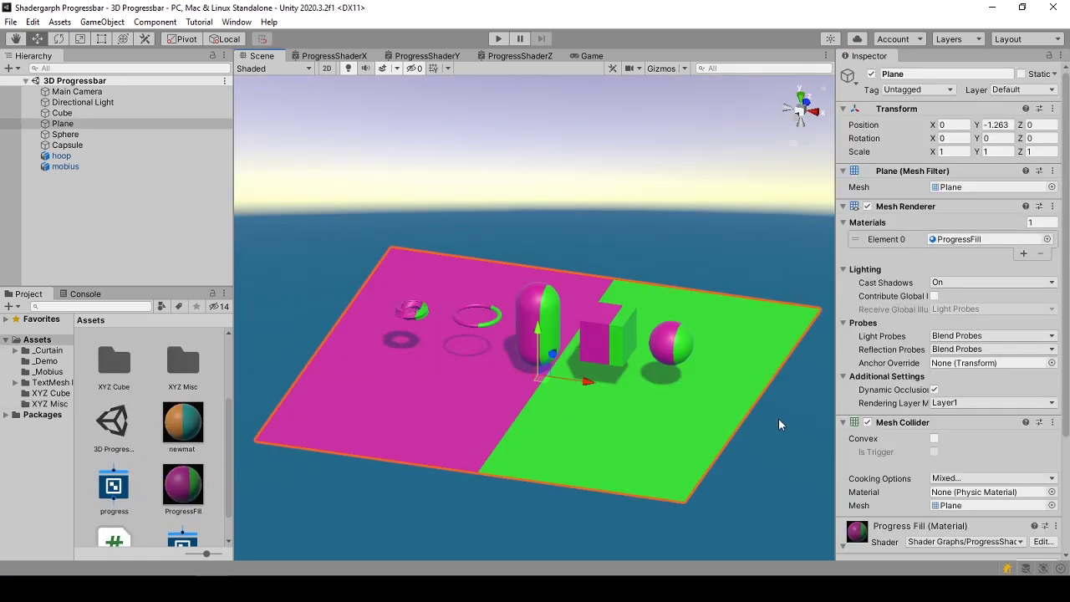
{"action": "scroll", "coordinate": [873, 471], "scroll_direction": "down", "scroll_amount": 3}
{"action": "scroll", "coordinate": [873, 470], "scroll_direction": "down", "scroll_amount": 1}
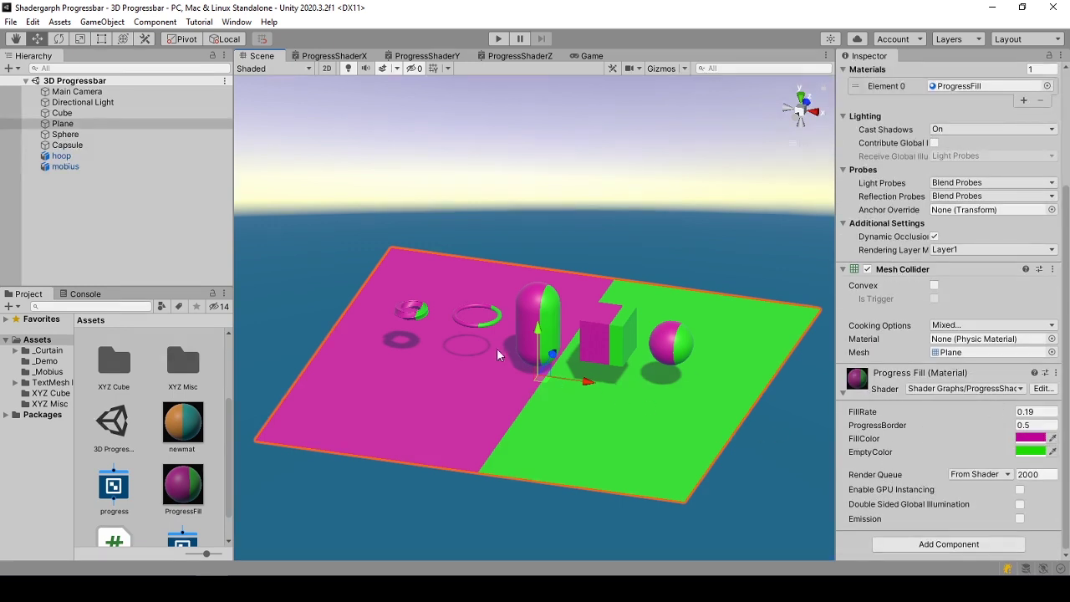
{"action": "left_click_drag", "start_coordinate": [865, 413], "coordinate": [941, 429]}
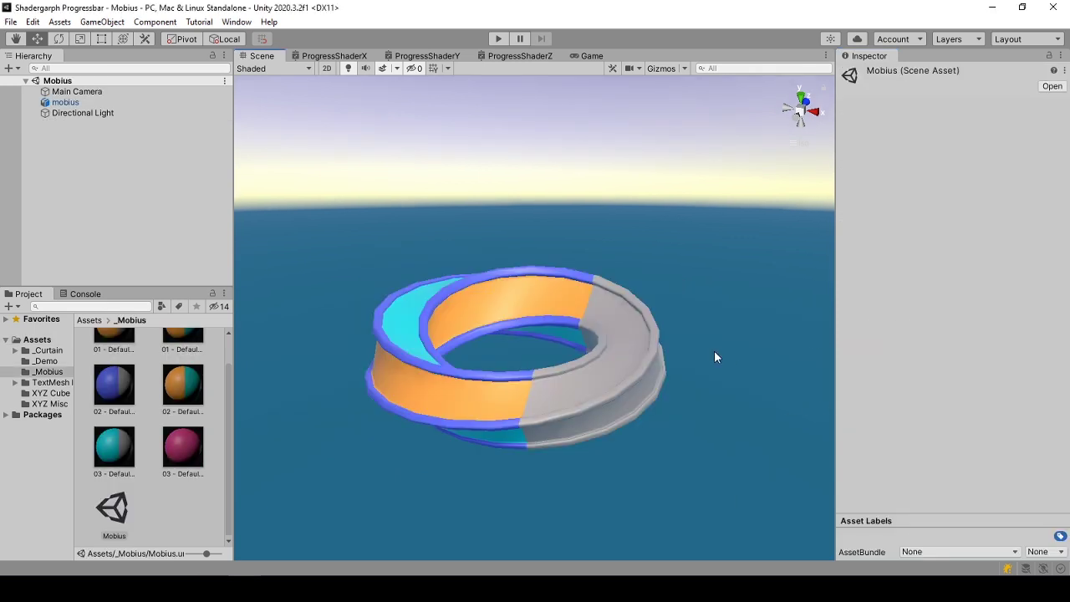
Step: Select the Möbius strip's three materials and scrub their shared FillRate to -0.56
{"action": "left_click", "coordinate": [713, 350]}
{"action": "left_click", "coordinate": [464, 332]}
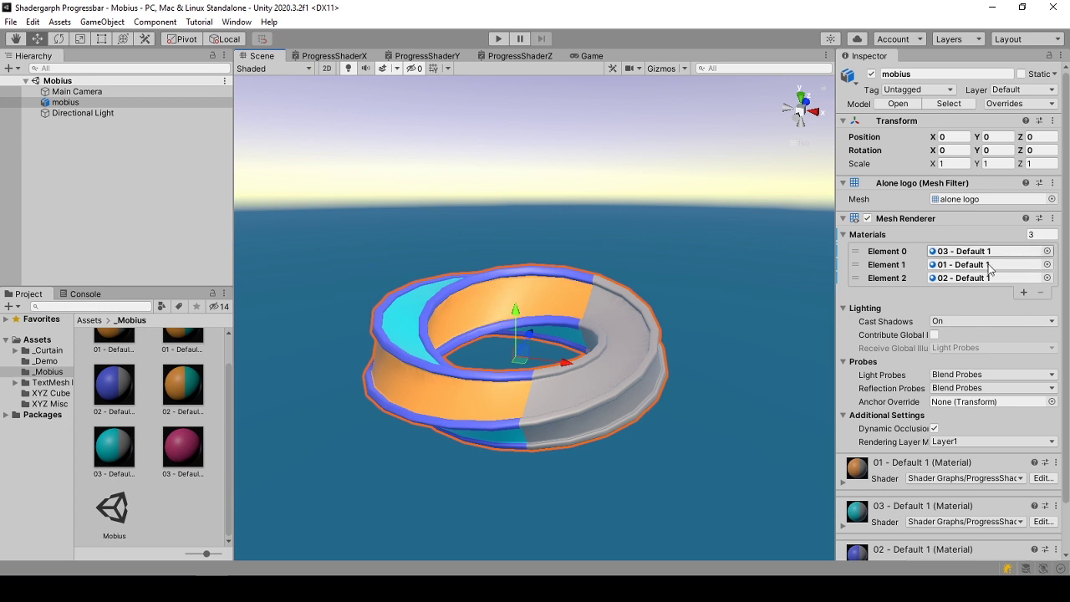
{"action": "scroll", "coordinate": [117, 413], "scroll_direction": "up", "scroll_amount": 1}
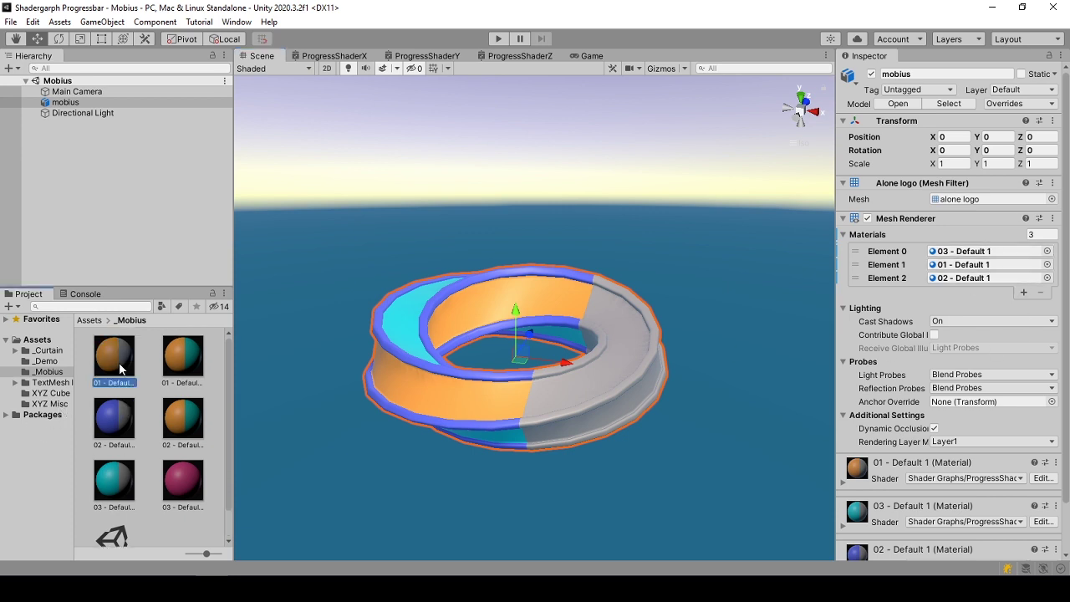
{"action": "left_click", "coordinate": [120, 472]}
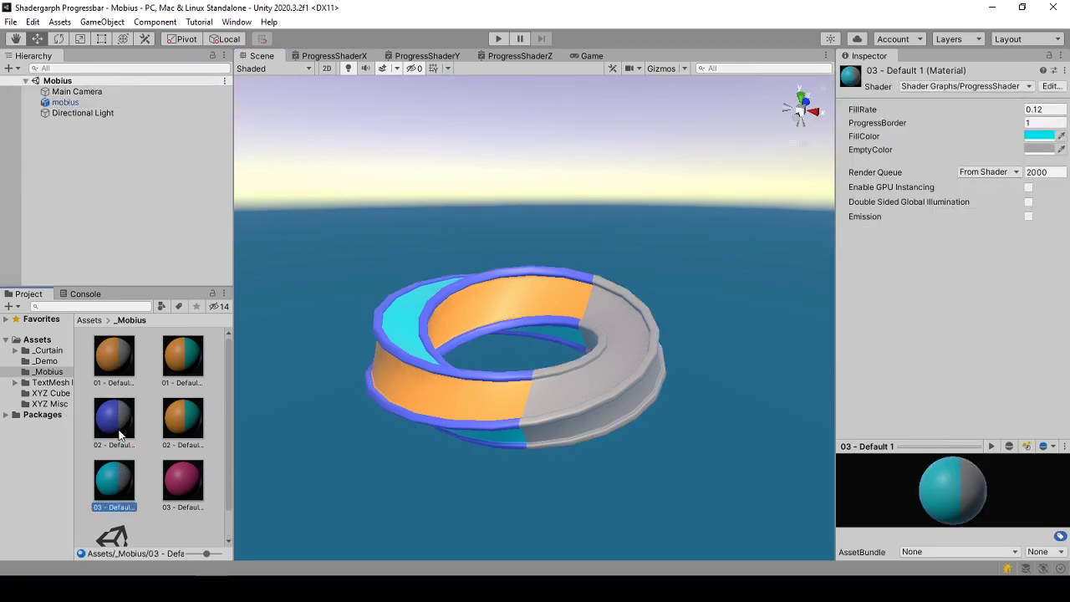
{"action": "left_click", "coordinate": [118, 424], "text": "ctrl"}
{"action": "left_click", "coordinate": [118, 368], "text": "ctrl"}
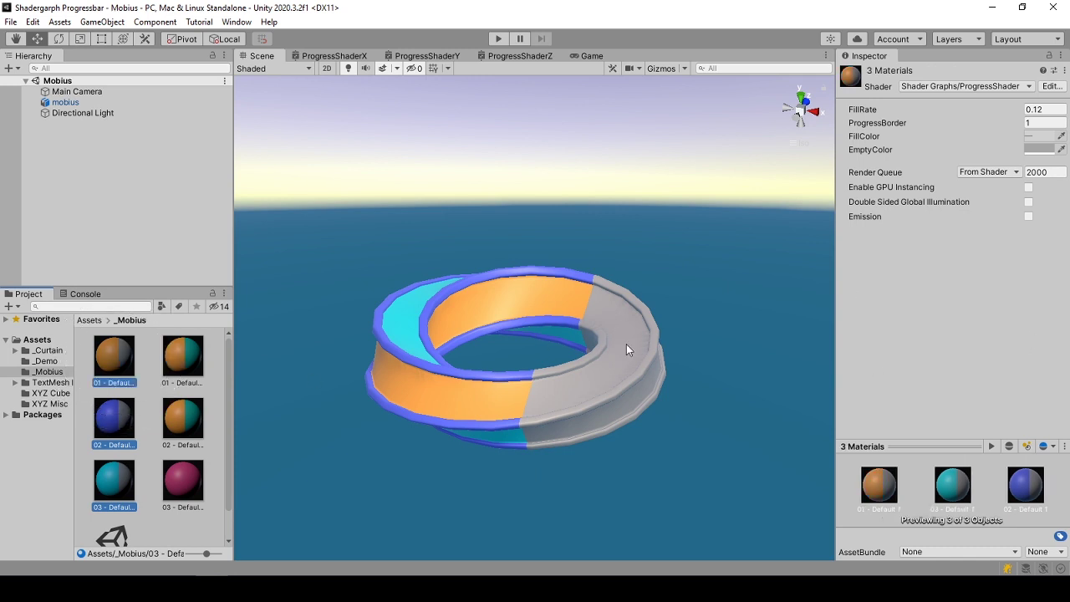
{"action": "left_click_drag", "start_coordinate": [872, 113], "coordinate": [878, 70]}
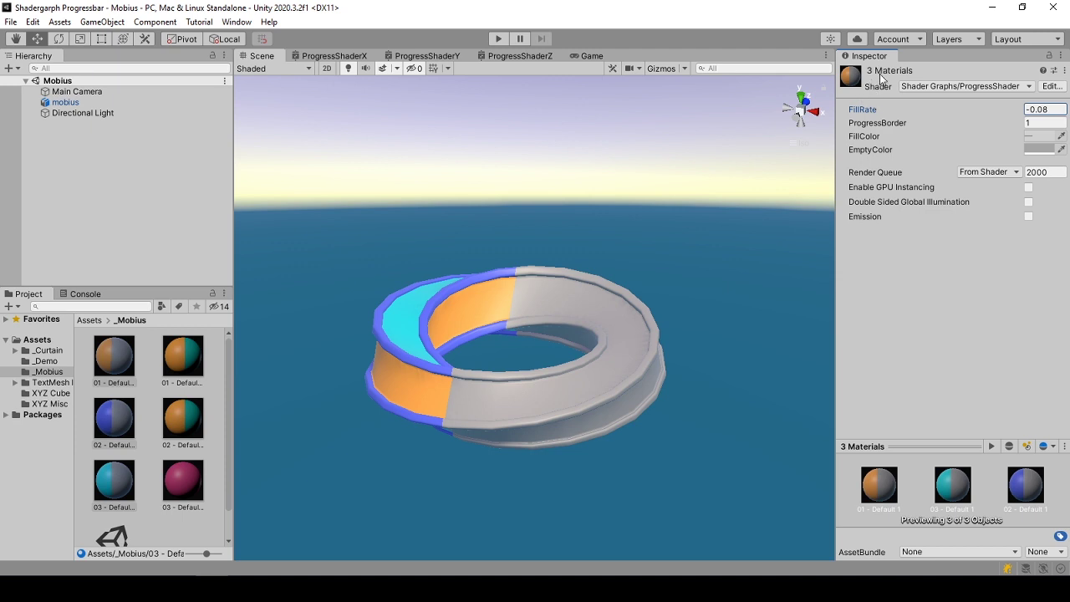
{"action": "left_click_drag", "start_coordinate": [866, 108], "coordinate": [878, 107]}
Step: Open the 3D Progressbar XYZ 1 scene from _Demo and show it in Game view
{"action": "left_click", "coordinate": [737, 361]}
{"action": "left_click_drag", "start_coordinate": [738, 361], "coordinate": [540, 401], "text": "alt"}
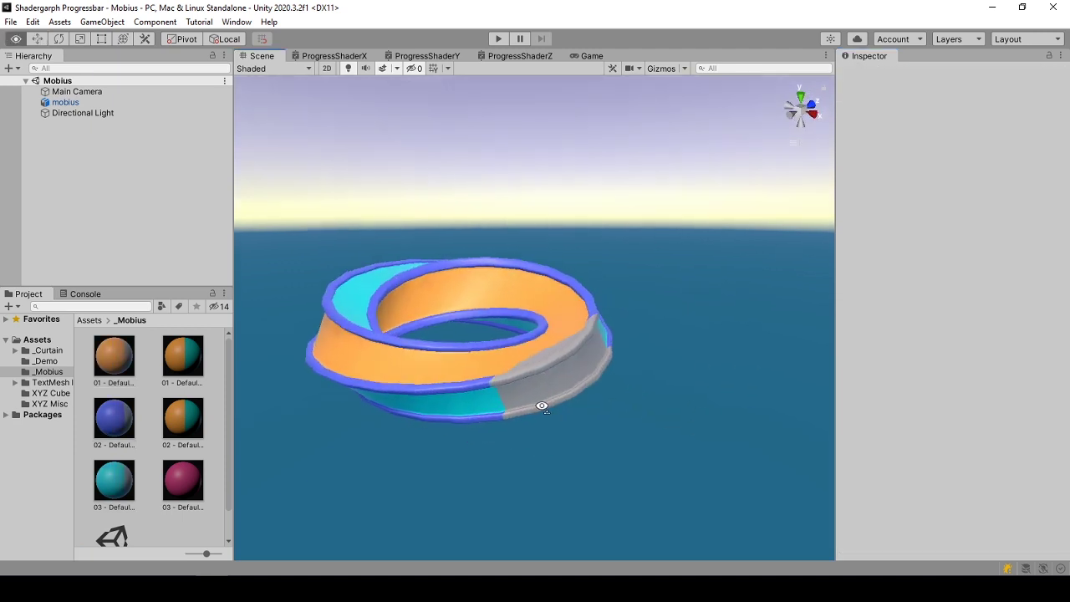
{"action": "left_click", "coordinate": [87, 320]}
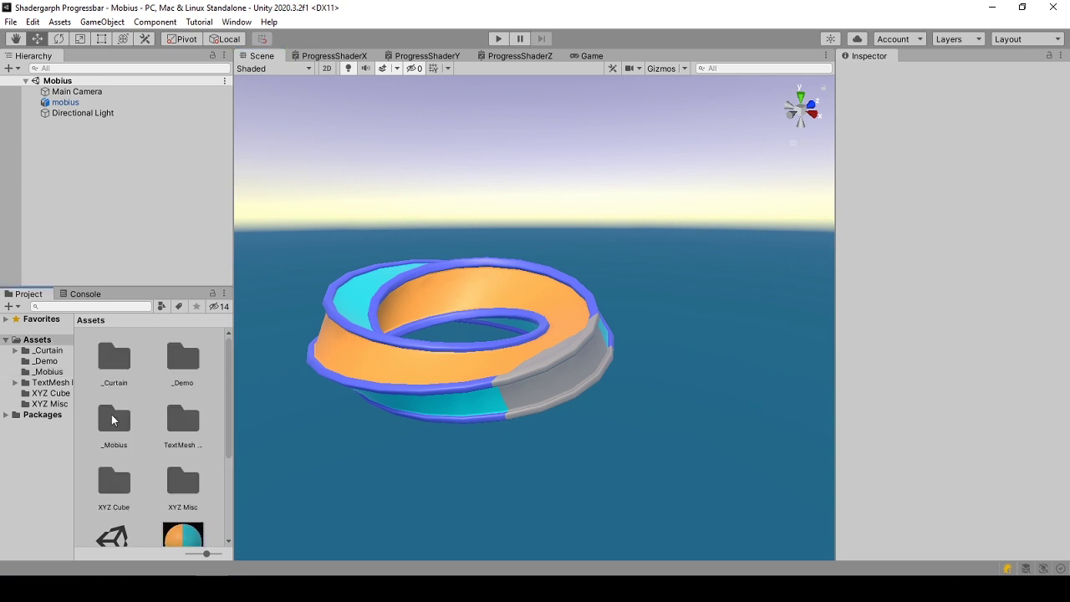
{"action": "double_click", "coordinate": [183, 358]}
{"action": "double_click", "coordinate": [109, 362]}
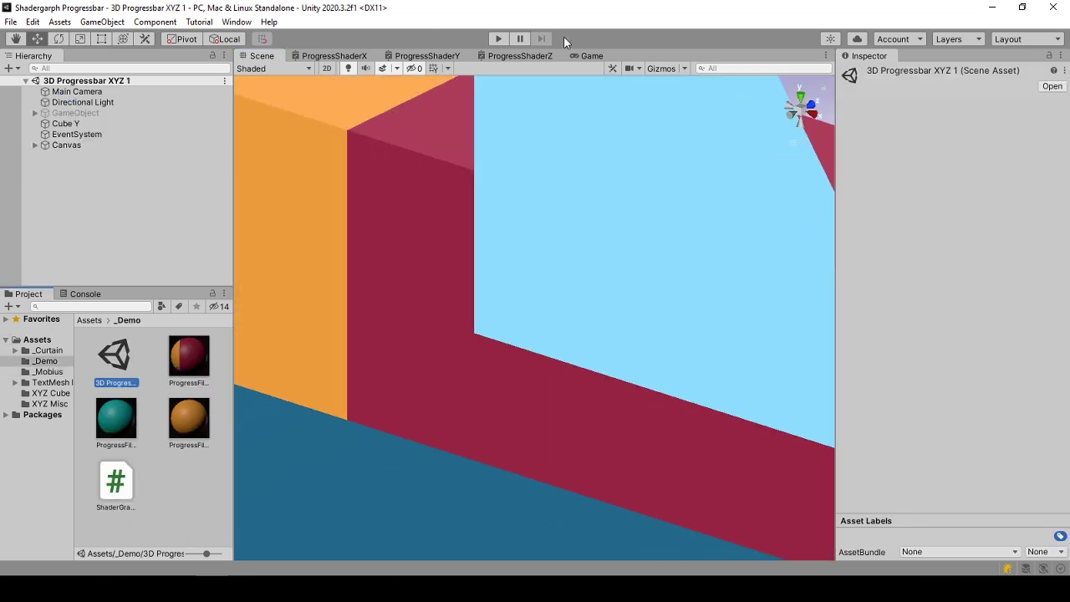
{"action": "left_click", "coordinate": [590, 55]}
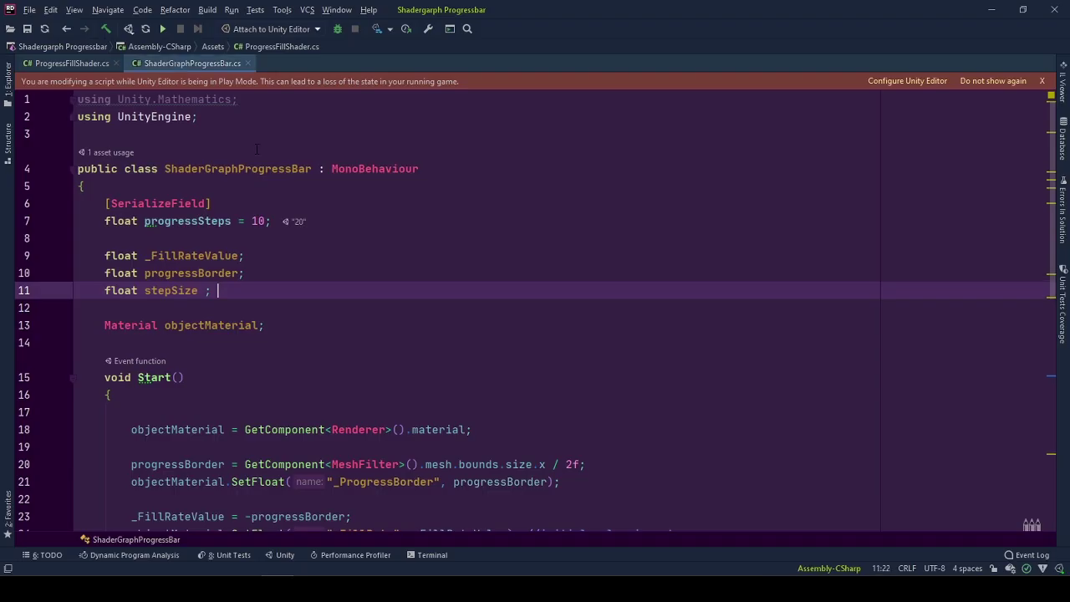
{"action": "left_click", "coordinate": [265, 324]}
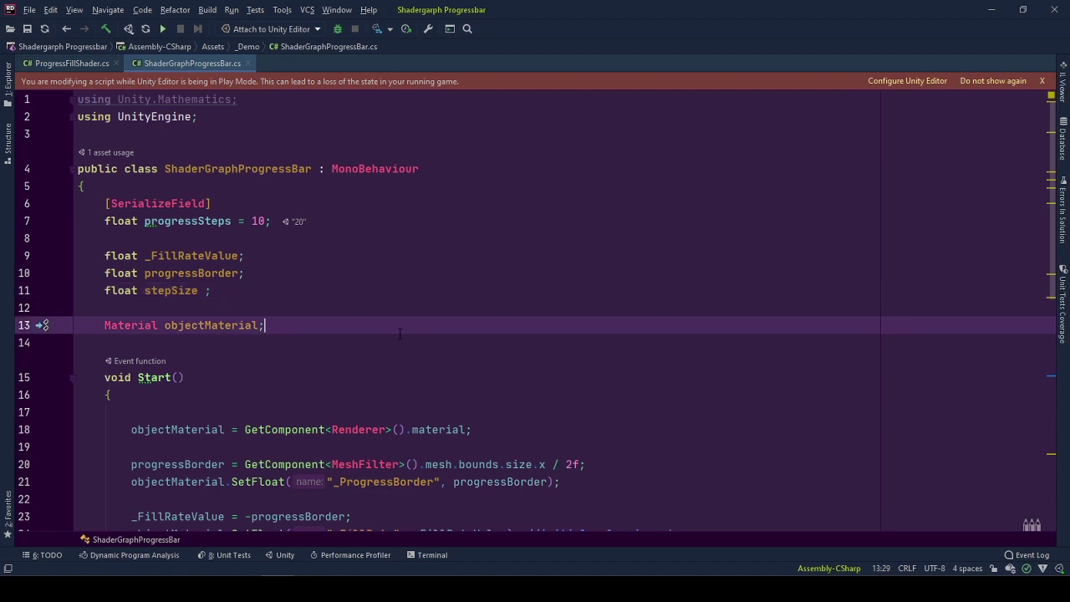
{"action": "left_click", "coordinate": [233, 168]}
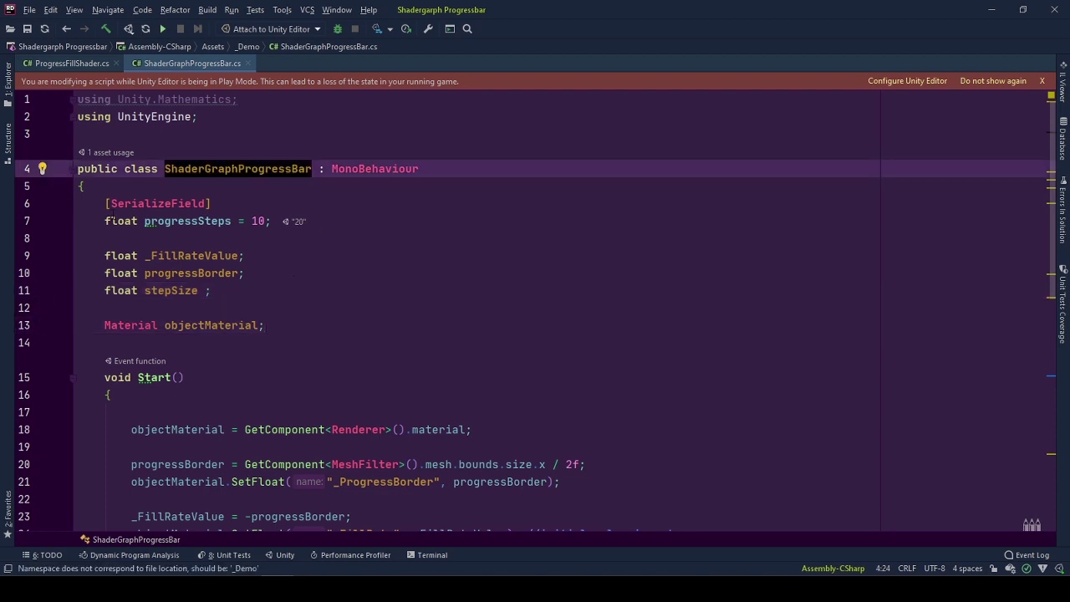
{"action": "mouse_move", "coordinate": [108, 219]}
{"action": "left_mouse_down"}
{"action": "mouse_move", "coordinate": [108, 273]}
{"action": "mouse_move", "coordinate": [51, 341]}
{"action": "left_mouse_up"}
{"action": "left_click", "coordinate": [371, 330]}
{"action": "left_click", "coordinate": [204, 221]}
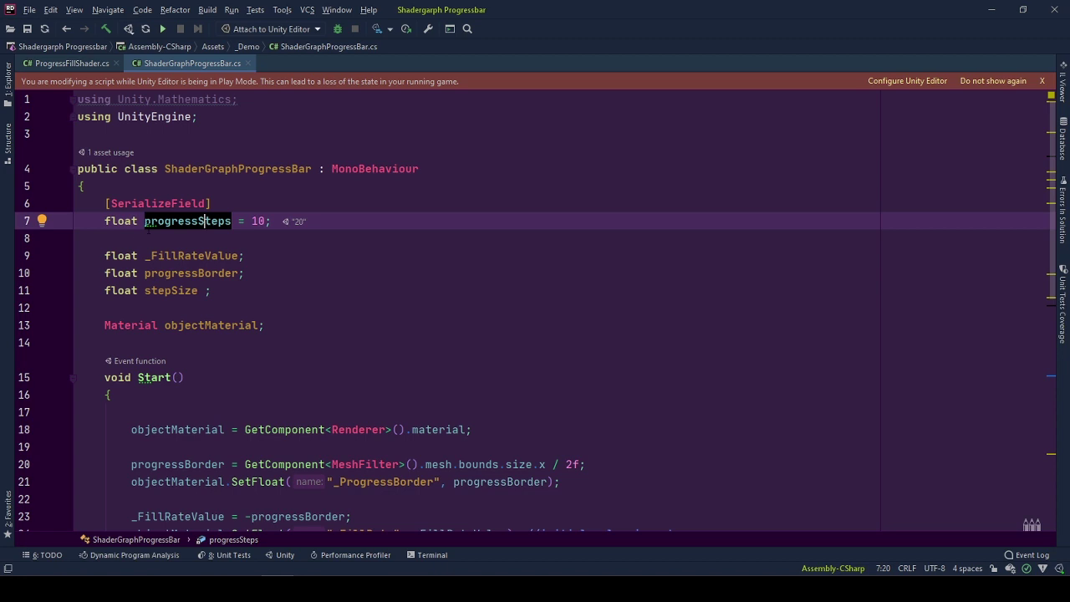
{"action": "left_click", "coordinate": [207, 239]}
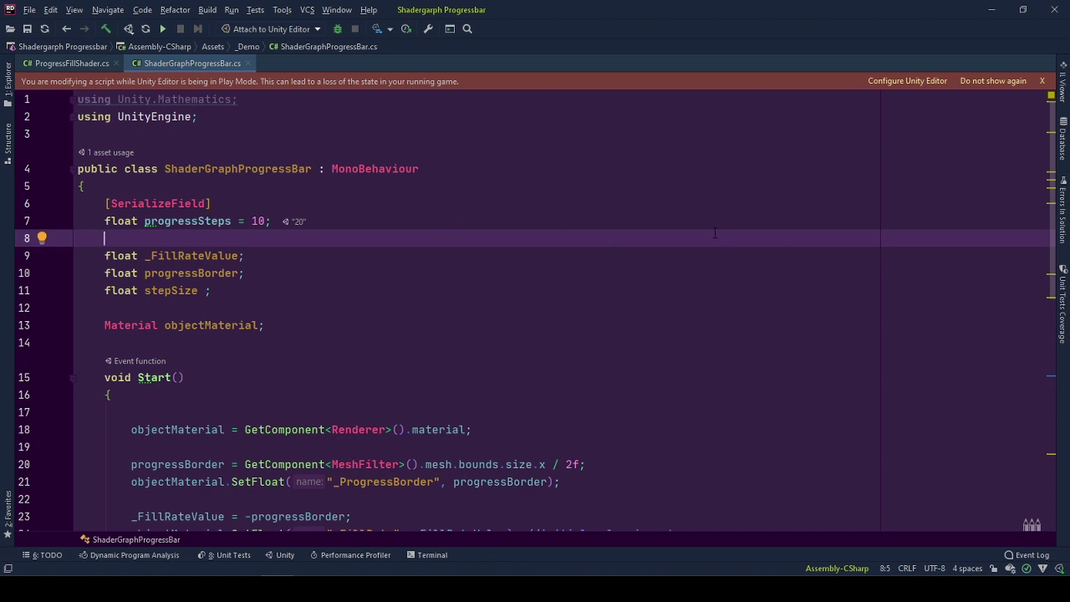
{"action": "left_click", "coordinate": [181, 221]}
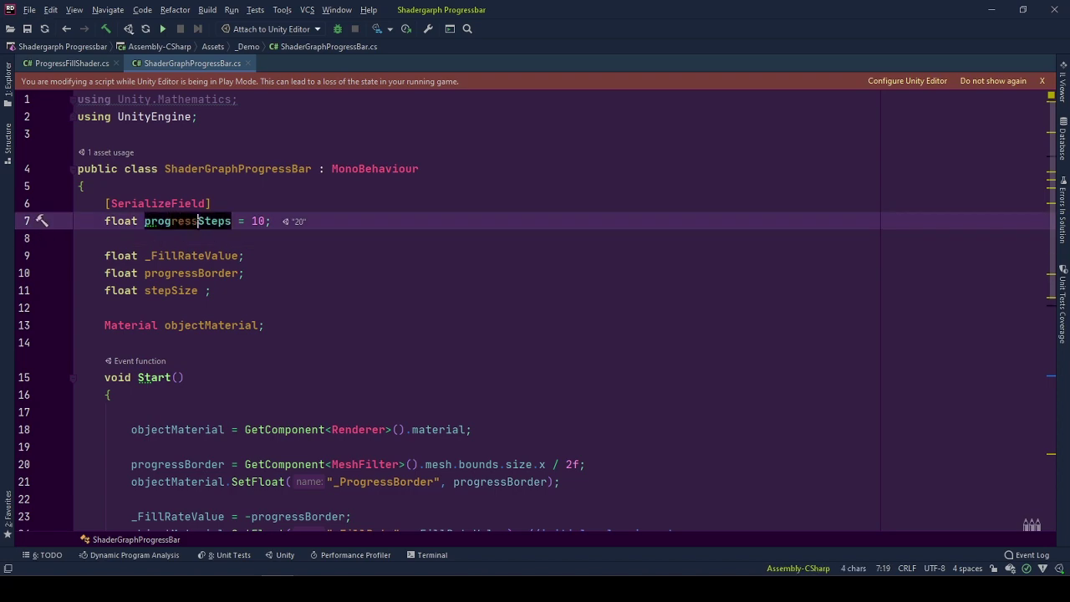
{"action": "left_click", "coordinate": [190, 239]}
{"action": "left_click", "coordinate": [197, 256]}
{"action": "scroll", "coordinate": [236, 298], "scroll_direction": "down", "scroll_amount": 4}
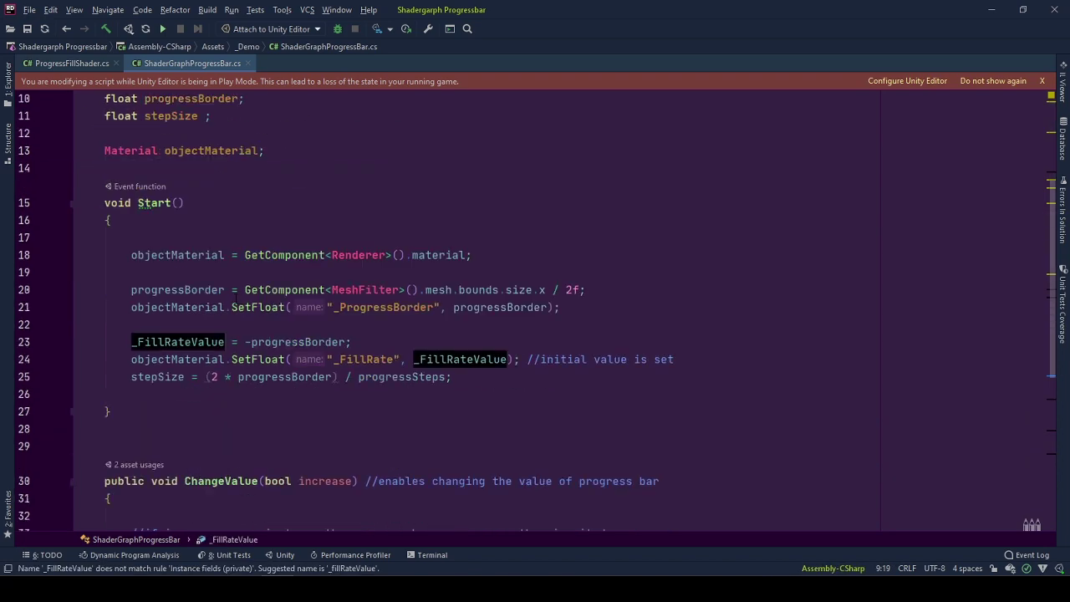
{"action": "scroll", "coordinate": [236, 298], "scroll_direction": "up", "scroll_amount": 4}
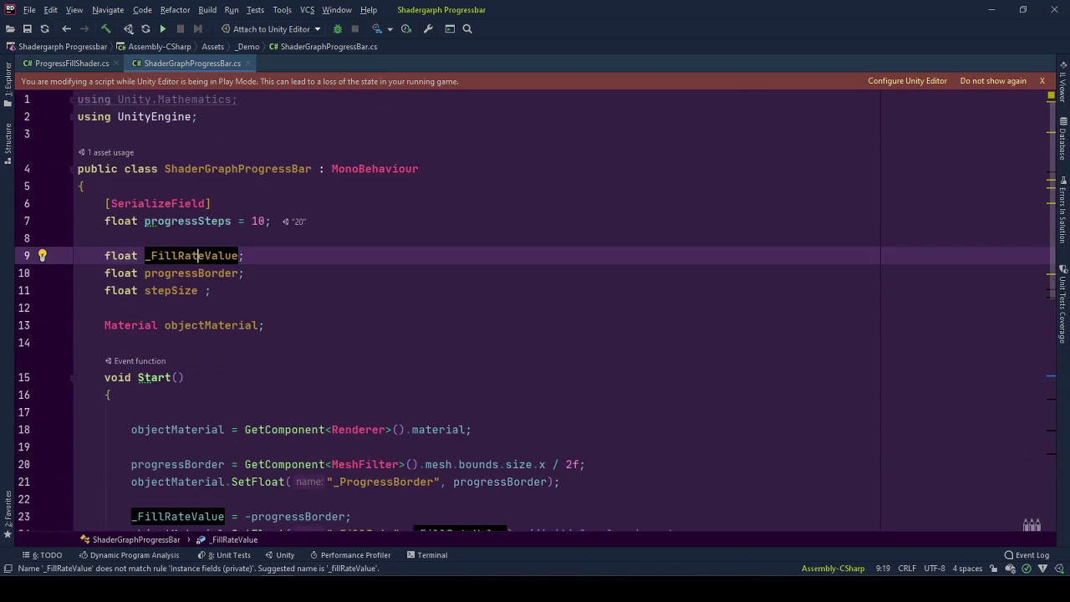
{"action": "scroll", "coordinate": [442, 253], "scroll_direction": "down", "scroll_amount": 1}
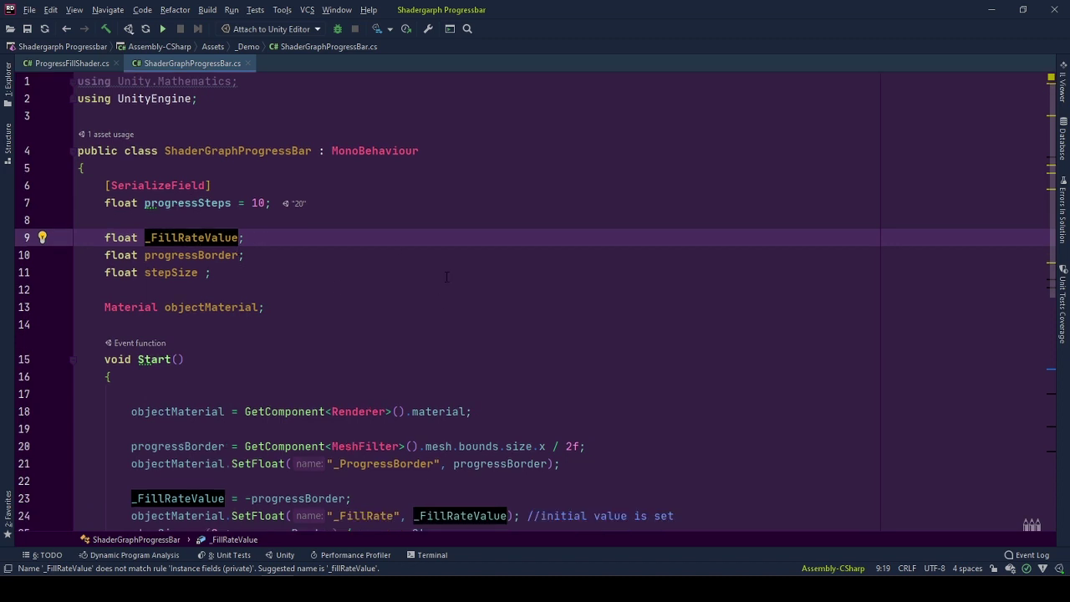
{"action": "left_click", "coordinate": [212, 256]}
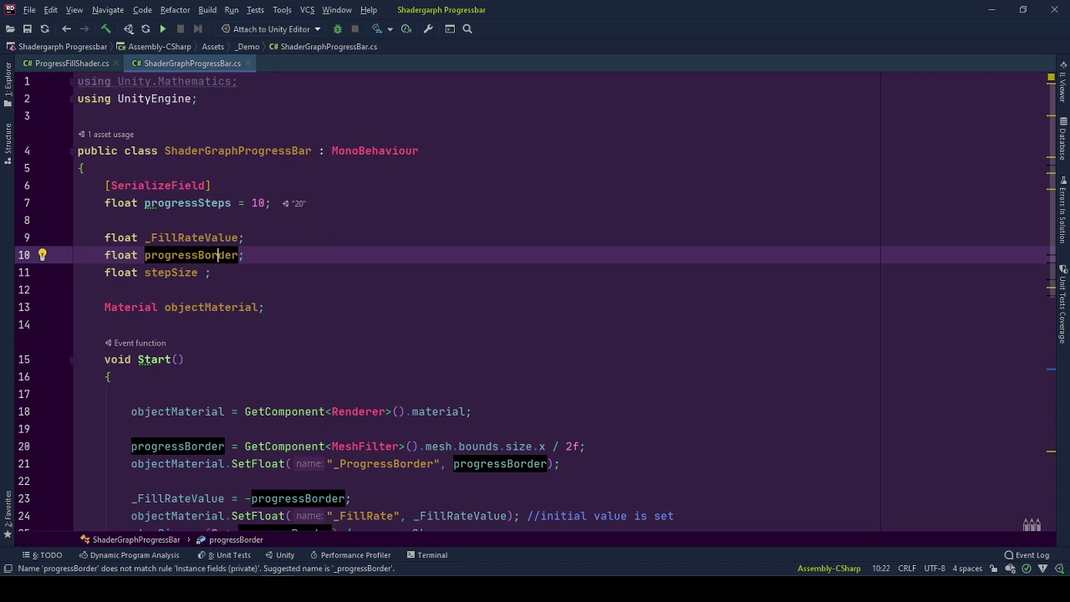
{"action": "left_click", "coordinate": [166, 274]}
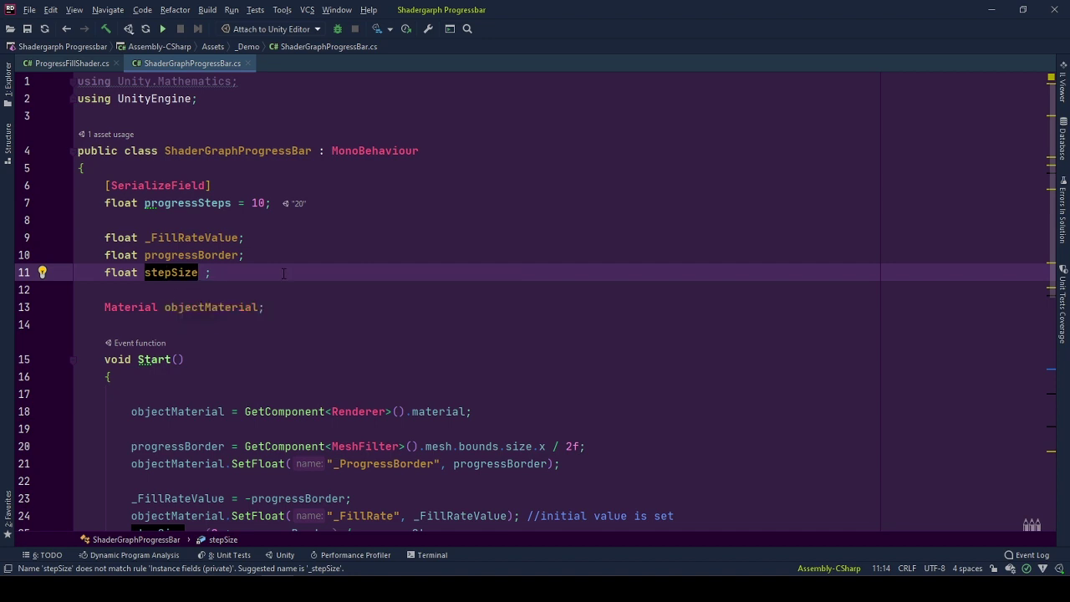
{"action": "left_click", "coordinate": [250, 306]}
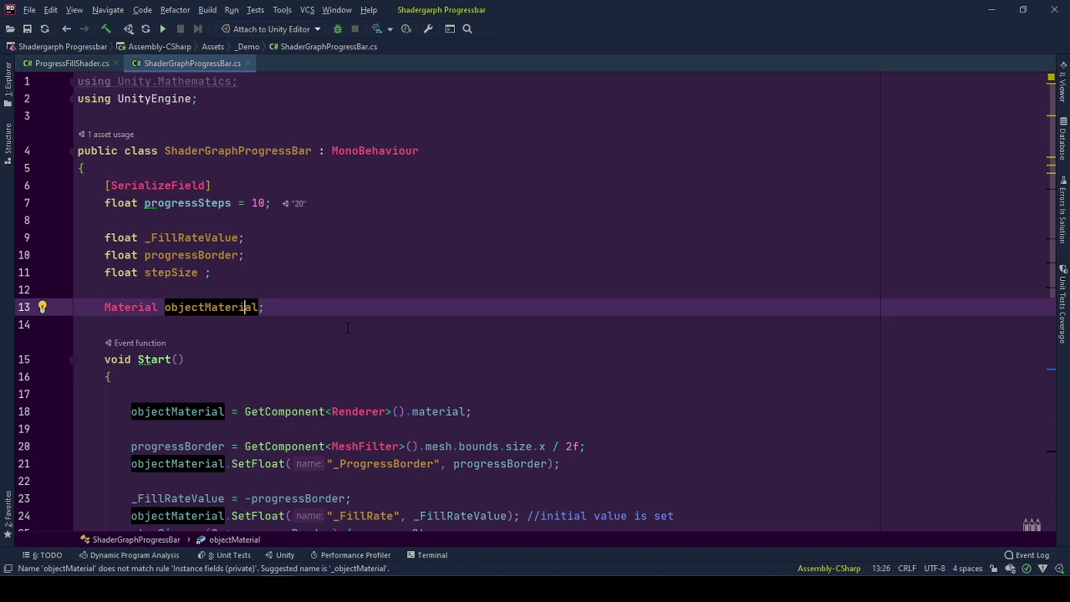
{"action": "scroll", "coordinate": [348, 326], "scroll_direction": "down", "scroll_amount": 4}
{"action": "left_click", "coordinate": [185, 151]}
{"action": "left_click", "coordinate": [171, 202]}
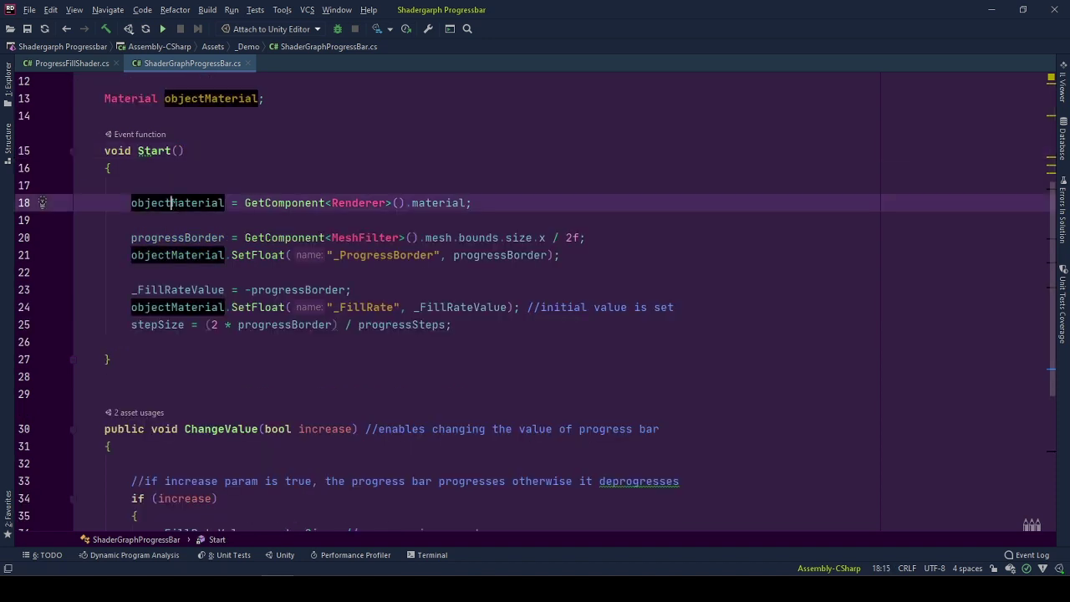
{"action": "left_click", "coordinate": [347, 203]}
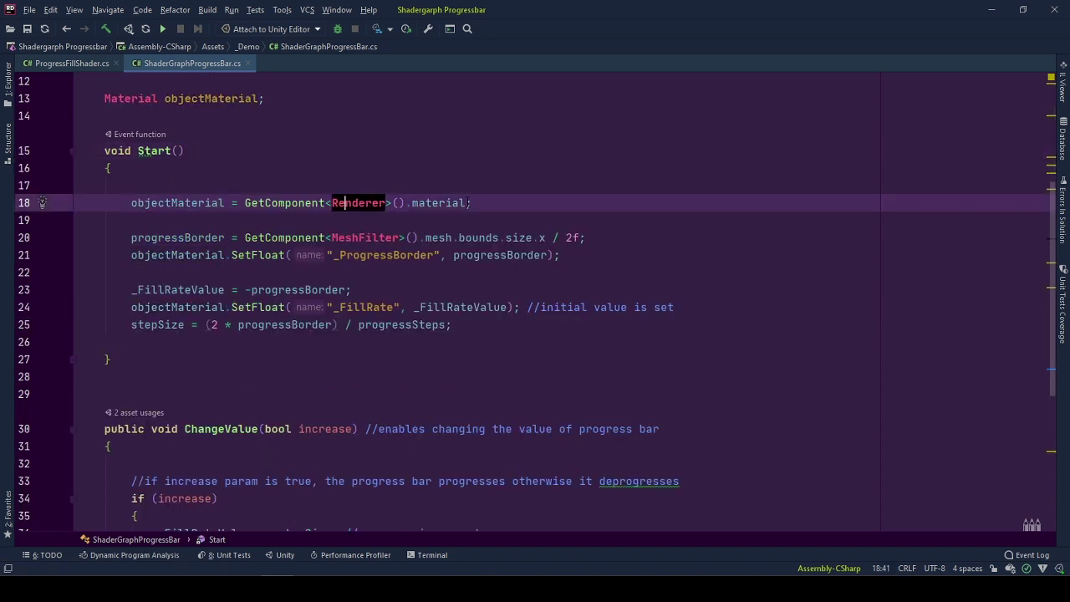
{"action": "left_click", "coordinate": [464, 202]}
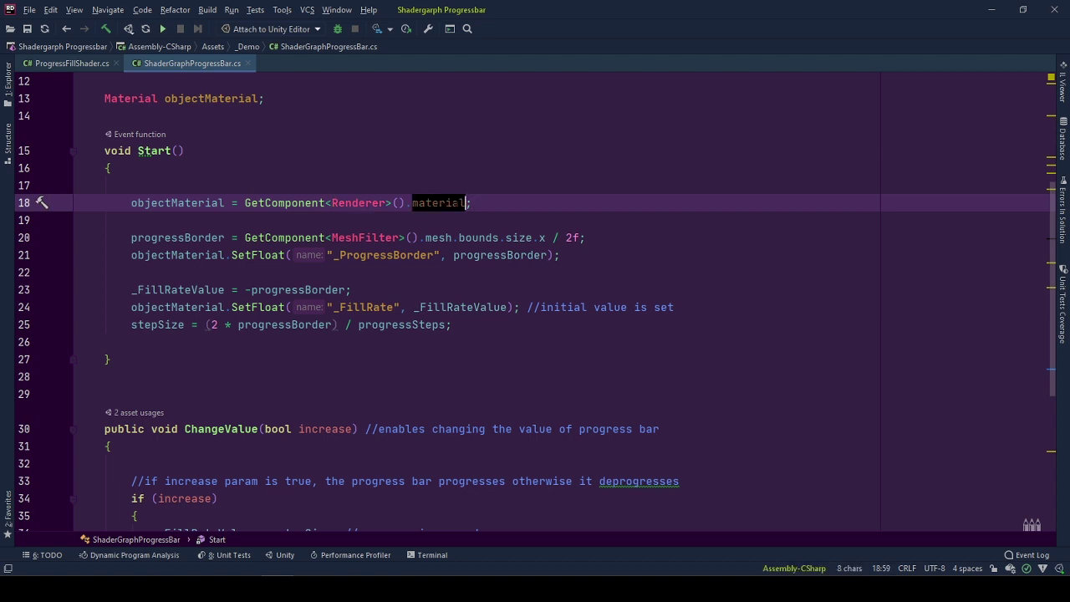
{"action": "type", "text": "s"}
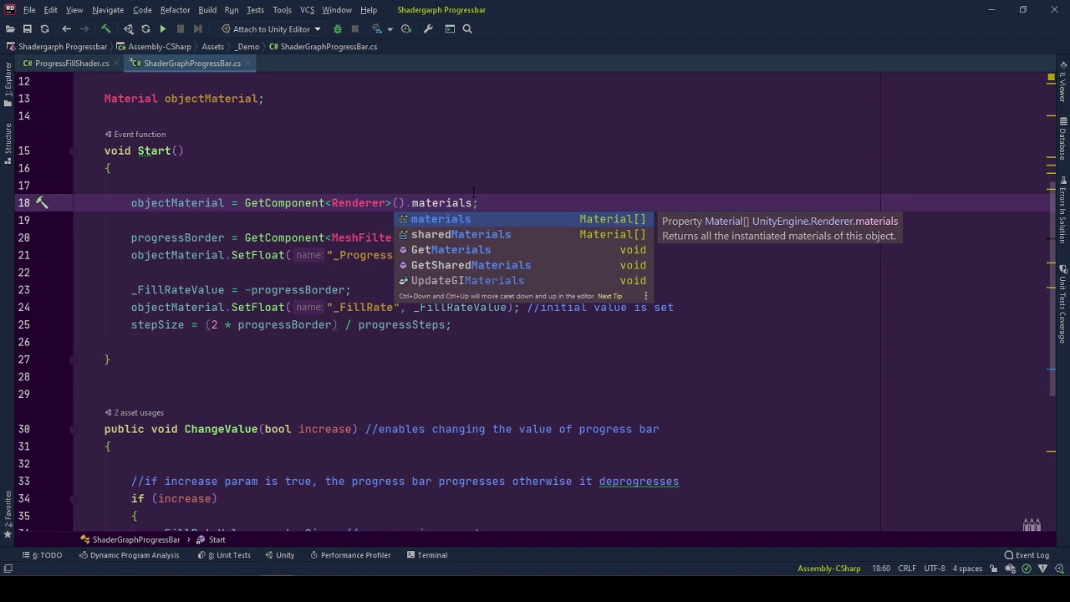
{"action": "key", "text": "BackSpace"}
{"action": "left_click", "coordinate": [164, 237]}
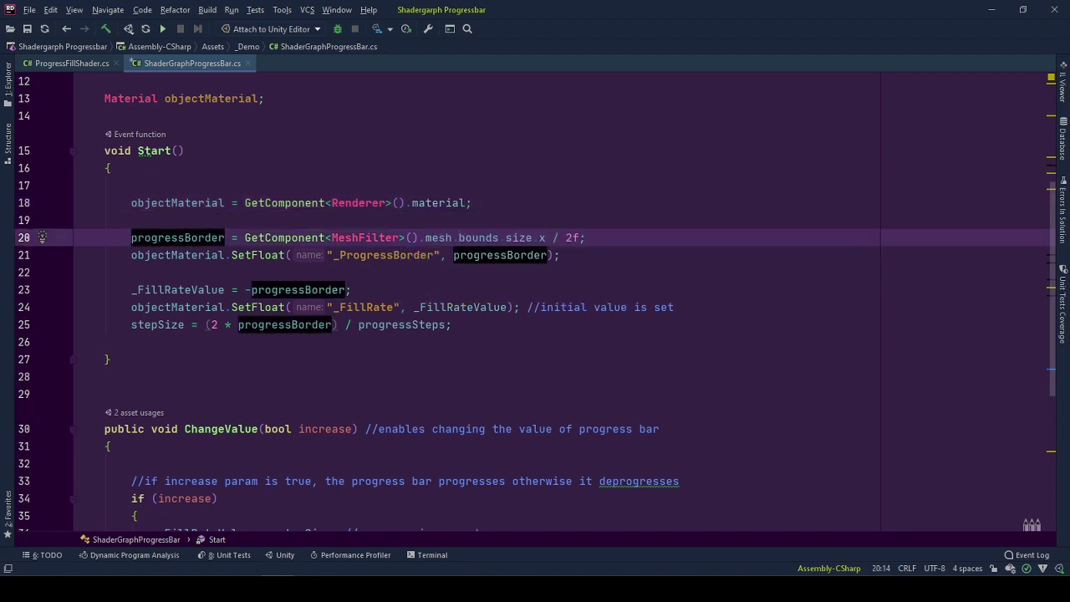
{"action": "double_click", "coordinate": [164, 238]}
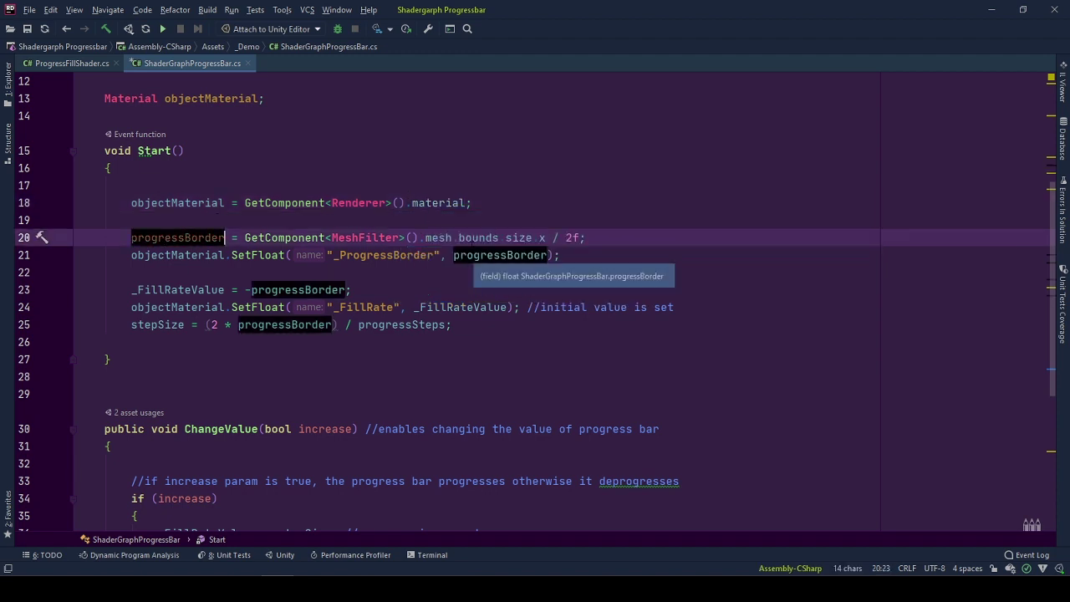
{"action": "left_click_drag", "start_coordinate": [585, 238], "coordinate": [425, 238]}
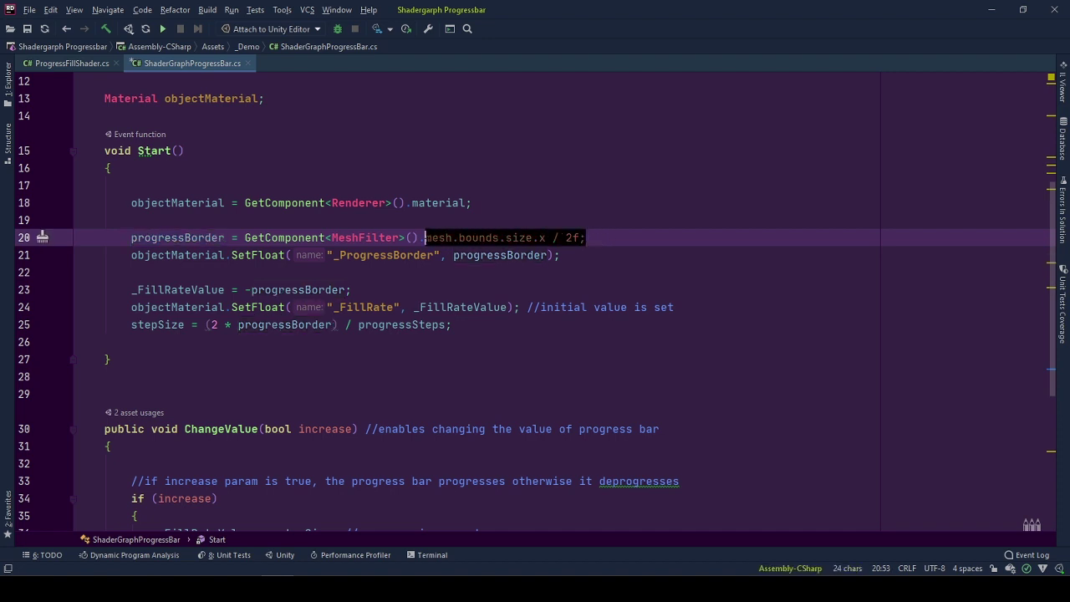
{"action": "left_click", "coordinate": [541, 237]}
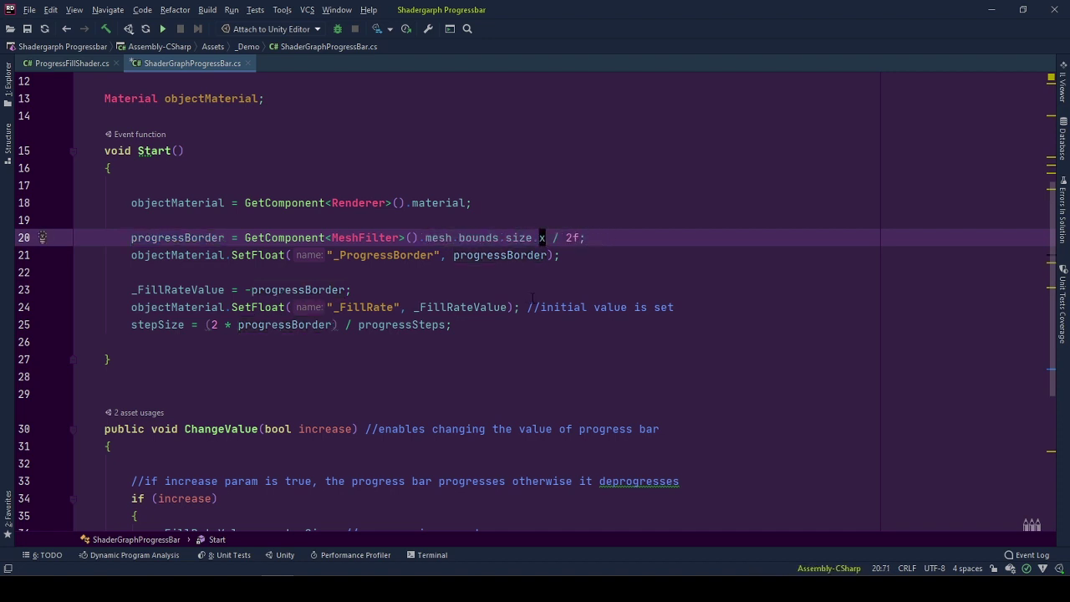
{"action": "left_click", "coordinate": [505, 255]}
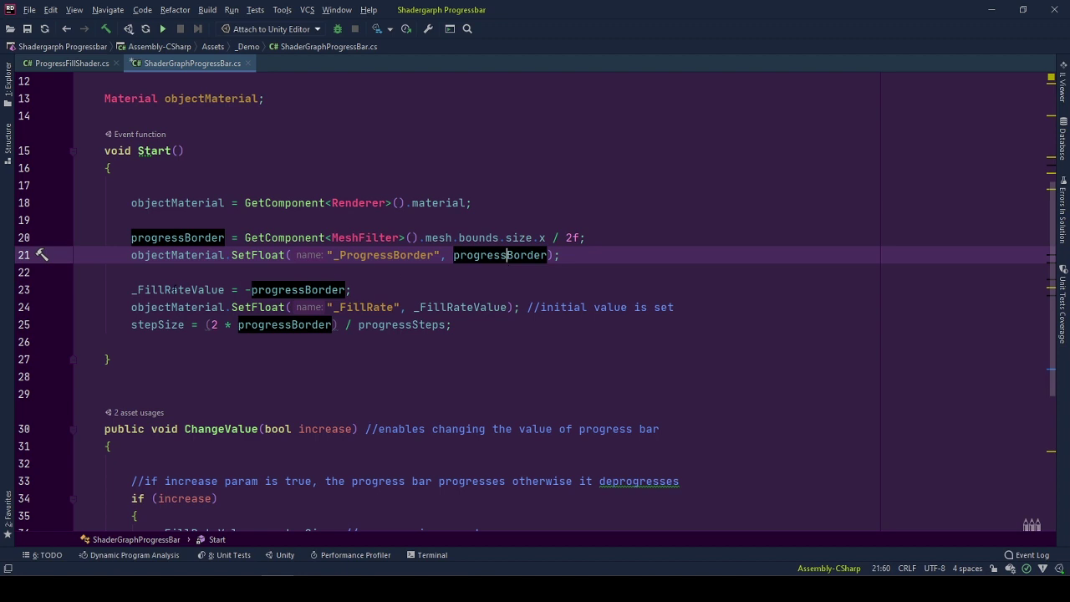
{"action": "left_click", "coordinate": [309, 290]}
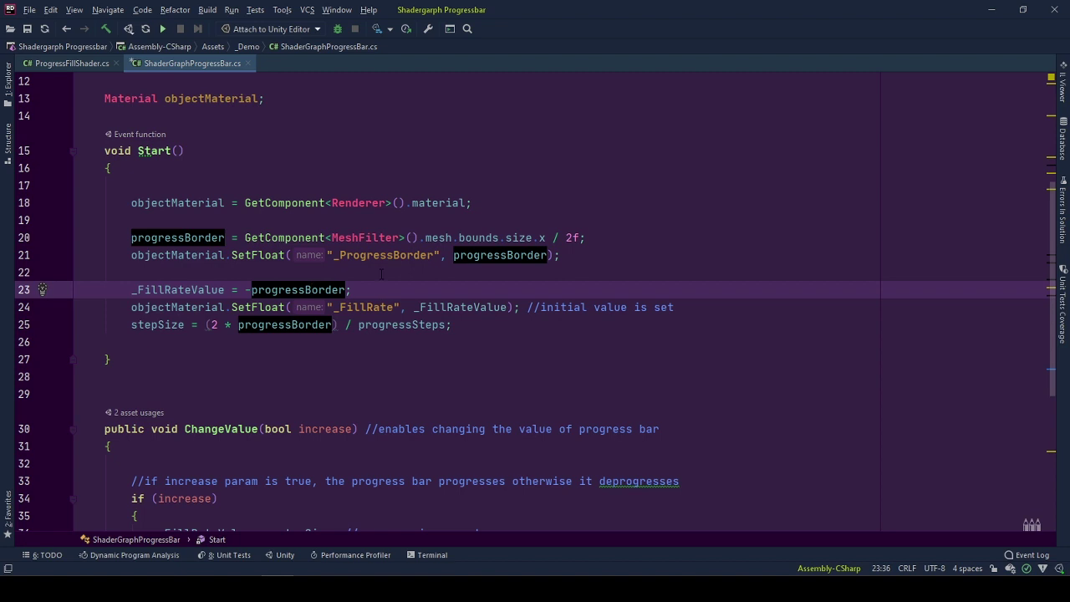
{"action": "key", "text": "Down"}
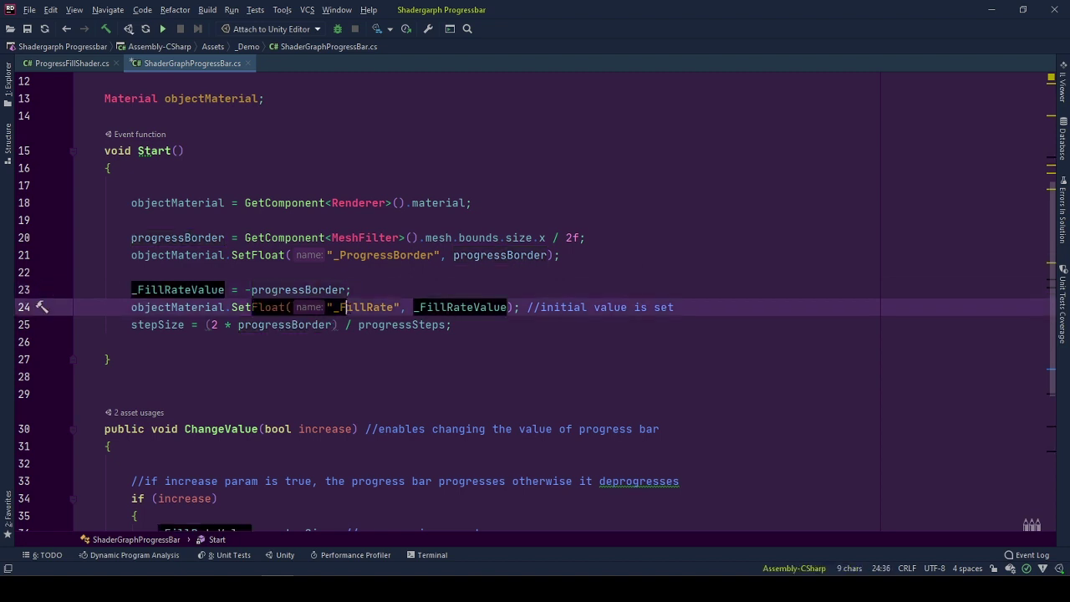
{"action": "key", "text": "Down"}
{"action": "key", "text": "Home"}
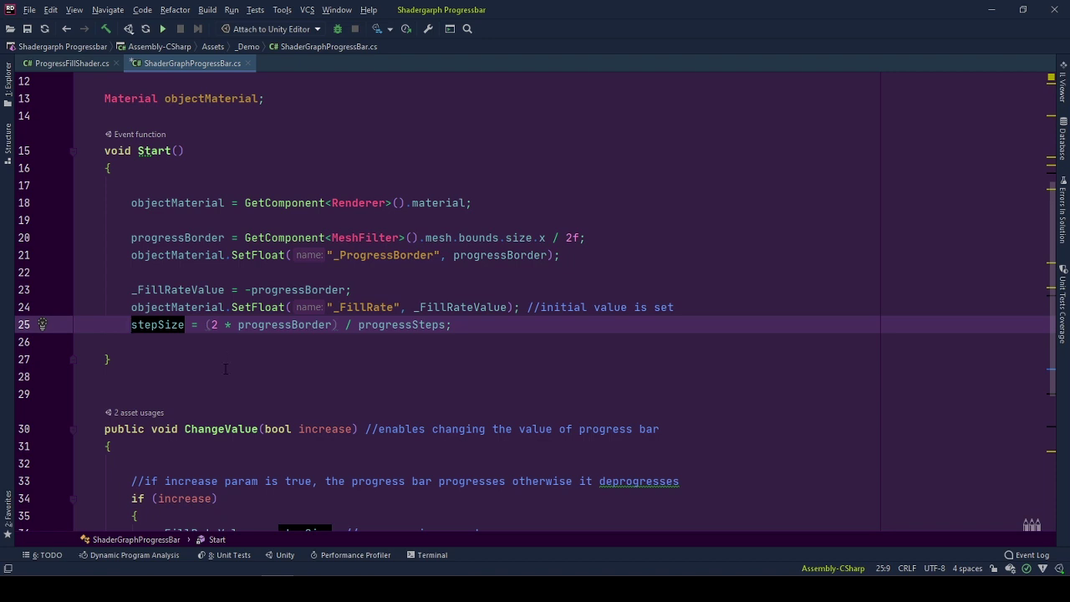
{"action": "left_click", "coordinate": [286, 324]}
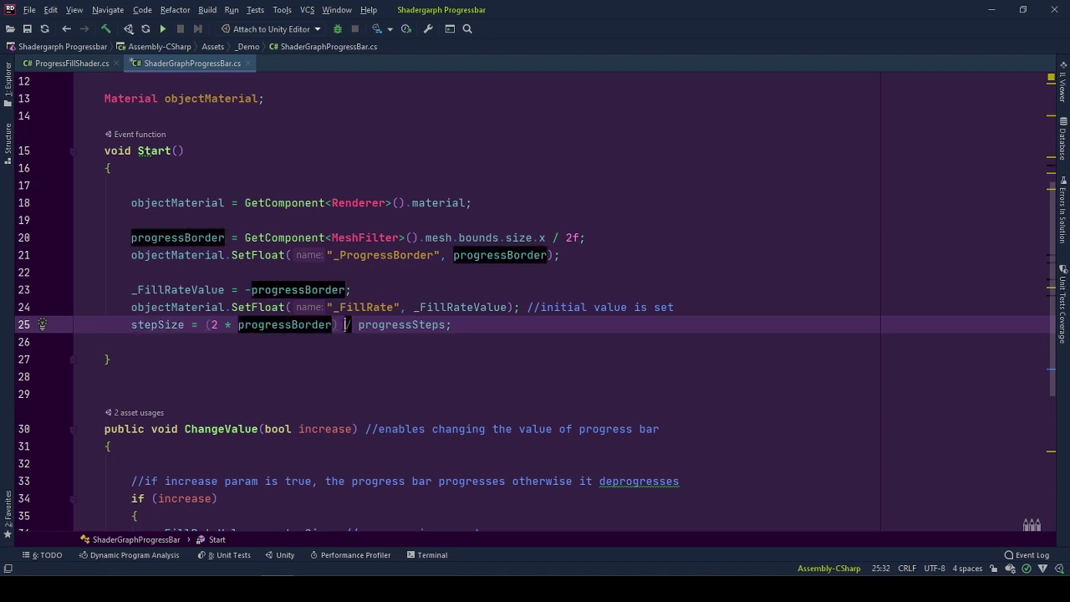
{"action": "scroll", "coordinate": [209, 318], "scroll_direction": "down", "scroll_amount": 5}
{"action": "left_click", "coordinate": [212, 143]}
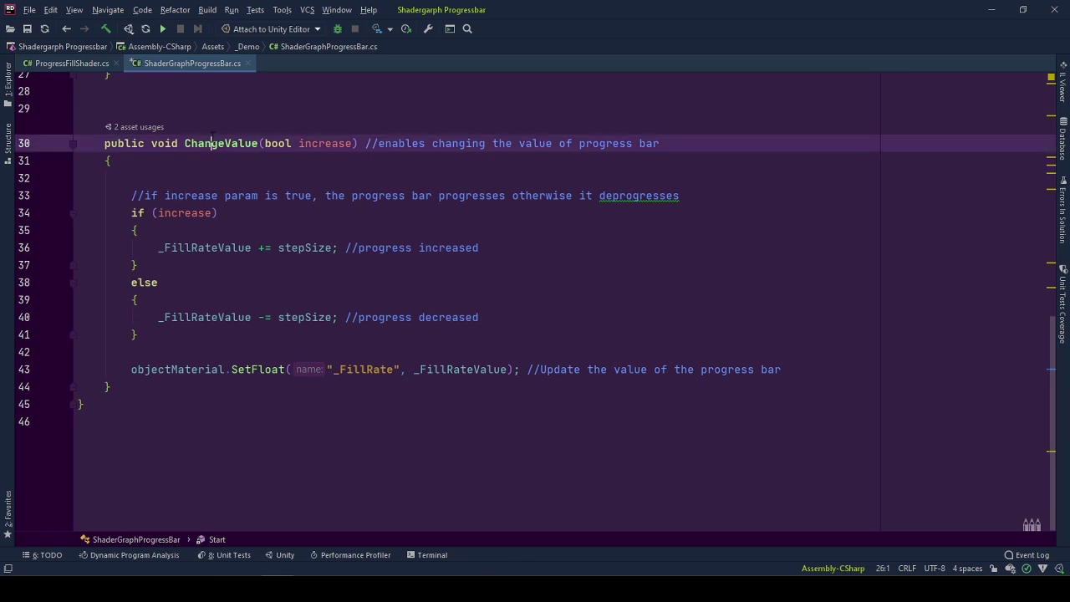
{"action": "left_click", "coordinate": [199, 214]}
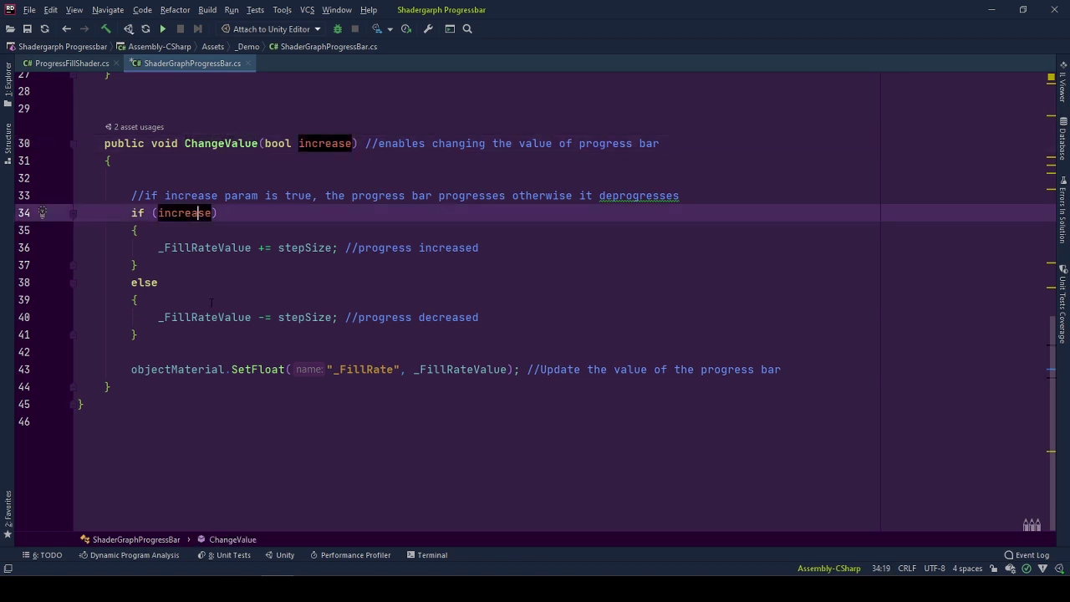
{"action": "left_click", "coordinate": [328, 317]}
{"action": "left_click", "coordinate": [331, 247]}
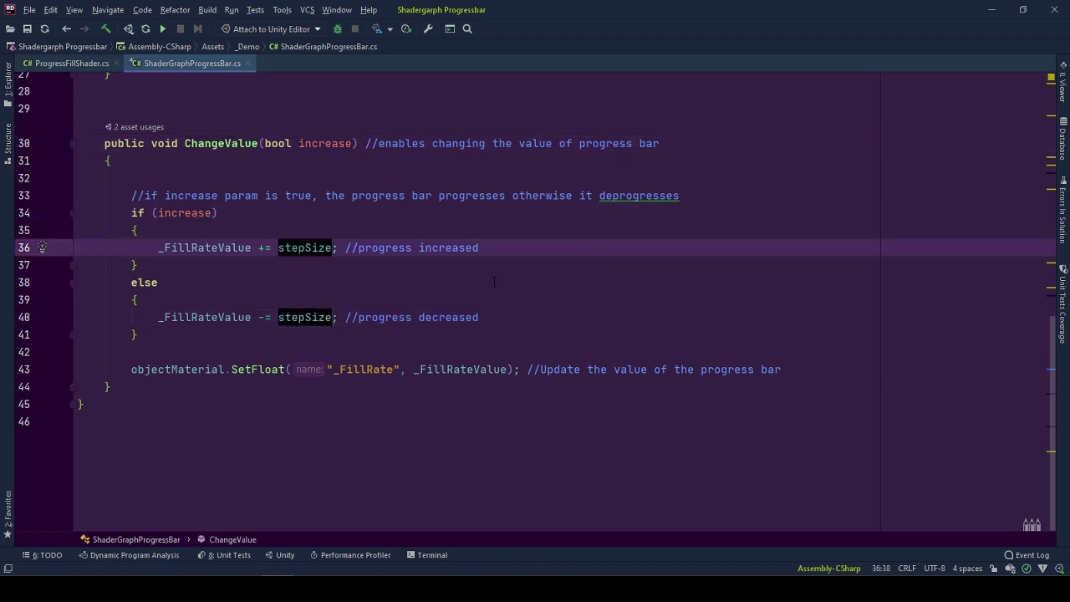
{"action": "left_click", "coordinate": [346, 143]}
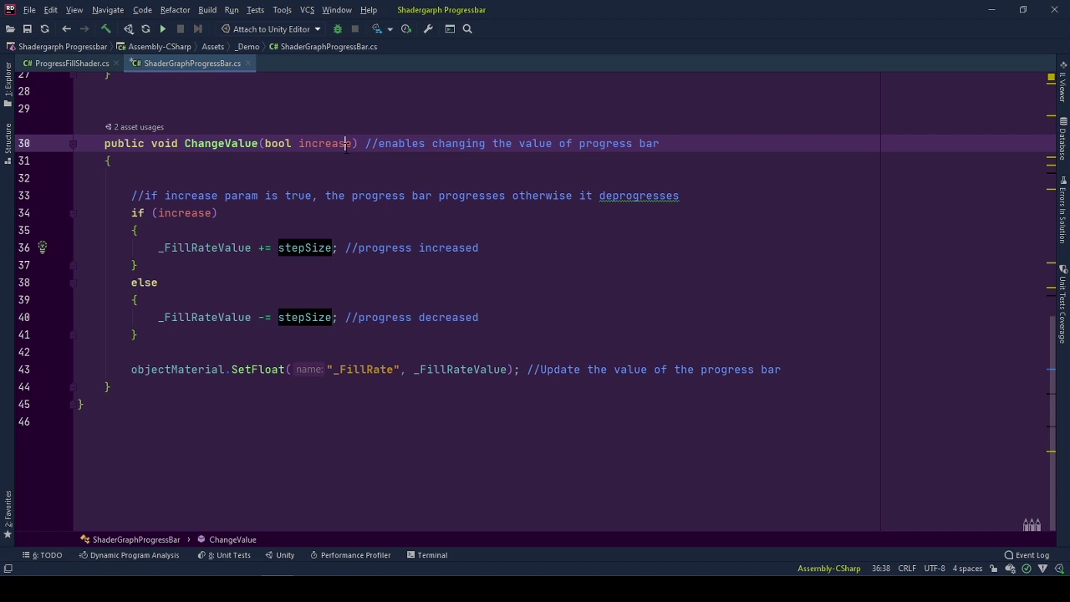
{"action": "left_click", "coordinate": [465, 368]}
{"action": "left_click", "coordinate": [364, 369]}
{"action": "left_click_drag", "start_coordinate": [526, 369], "coordinate": [278, 369]}
{"action": "left_click", "coordinate": [300, 388]}
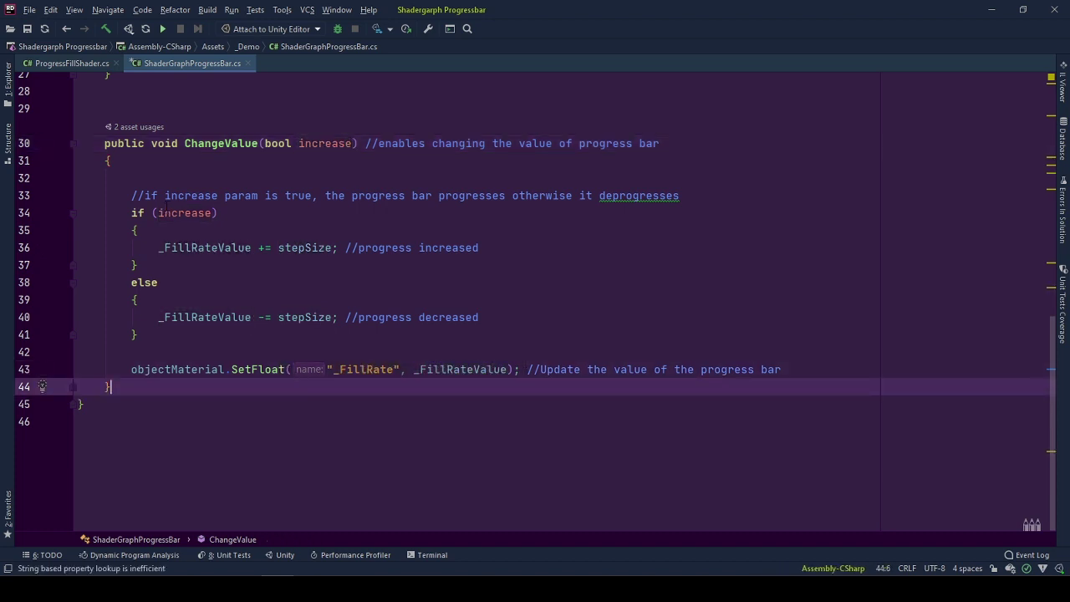
{"action": "left_click", "coordinate": [137, 174]}
{"action": "scroll", "coordinate": [285, 179], "scroll_direction": "up", "scroll_amount": 4}
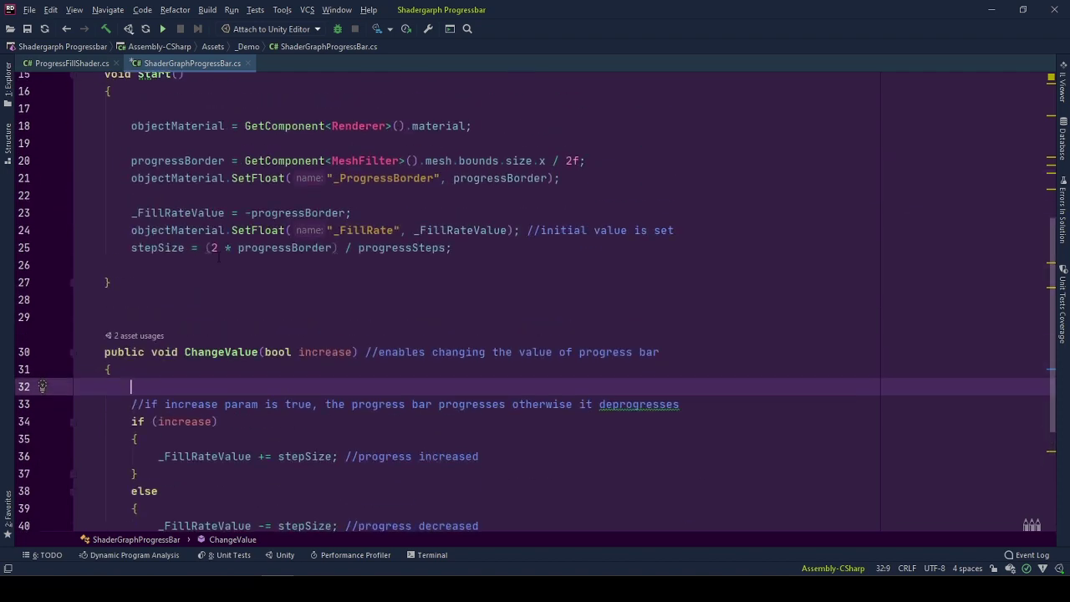
{"action": "left_click", "coordinate": [178, 164]}
{"action": "left_click", "coordinate": [267, 388]}
{"action": "scroll", "coordinate": [267, 387], "scroll_direction": "down", "scroll_amount": 4}
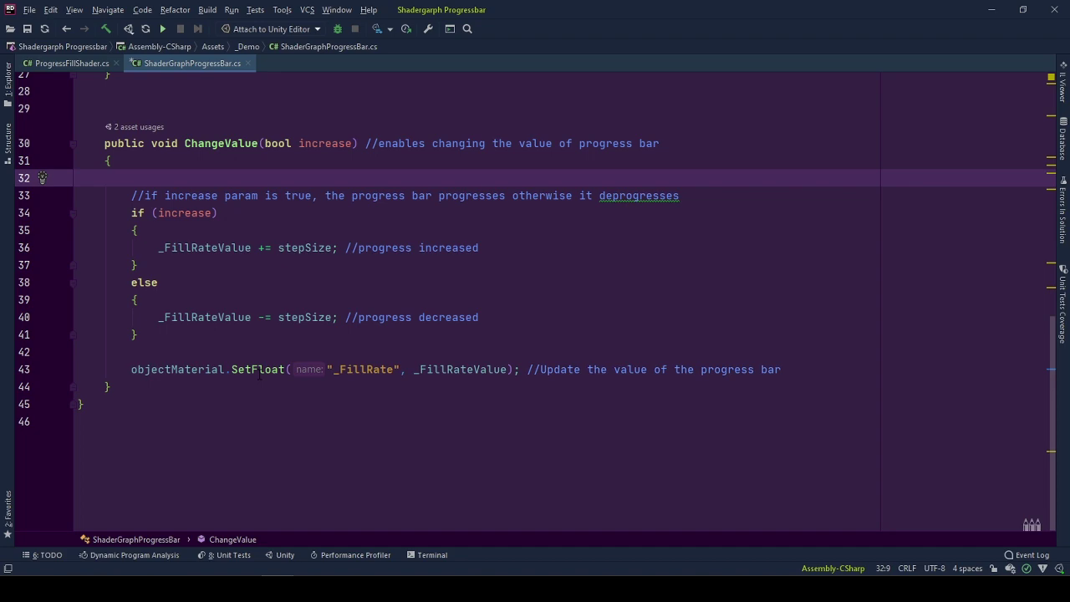
Step: Back in Unity, test the fill: + four times, − twice, then + once more
{"action": "left_click", "coordinate": [992, 9]}
{"action": "left_click", "coordinate": [717, 524]}
{"action": "left_click", "coordinate": [717, 524]}
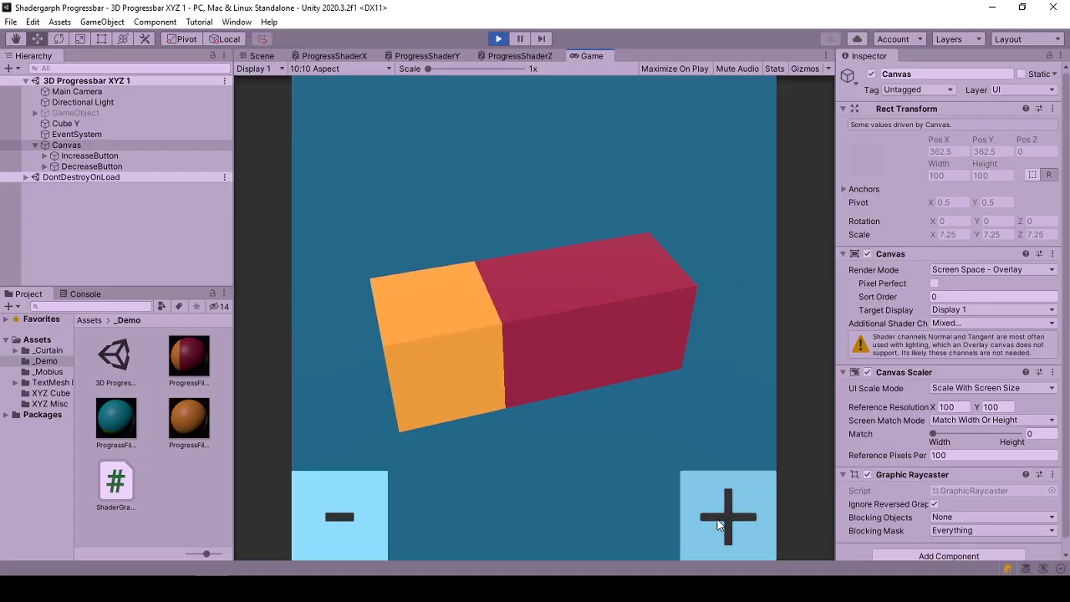
{"action": "left_click", "coordinate": [712, 518]}
{"action": "left_click", "coordinate": [710, 515]}
{"action": "left_click", "coordinate": [370, 501]}
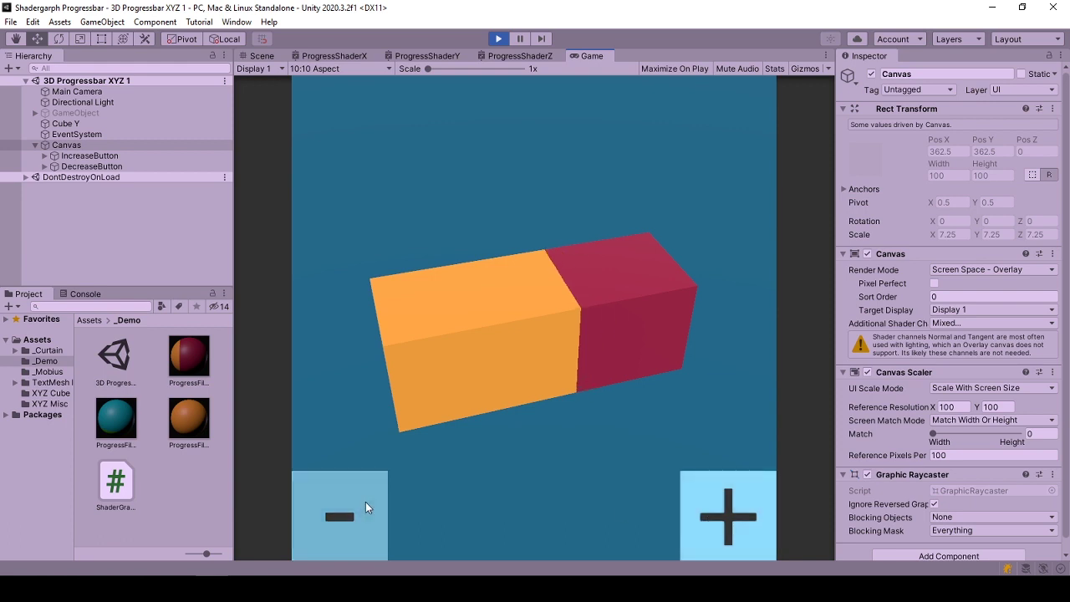
{"action": "left_click", "coordinate": [365, 501]}
{"action": "left_click", "coordinate": [732, 499]}
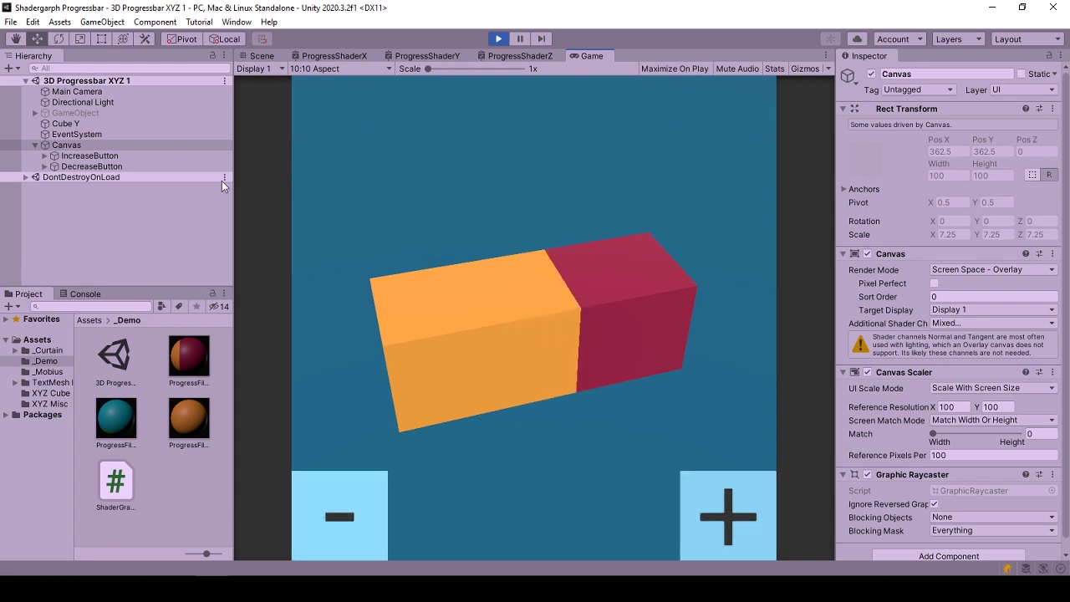
Step: Inspect Cube Y's components while stepping the fill up and down once more
{"action": "left_click", "coordinate": [160, 123]}
{"action": "scroll", "coordinate": [904, 277], "scroll_direction": "down", "scroll_amount": 8}
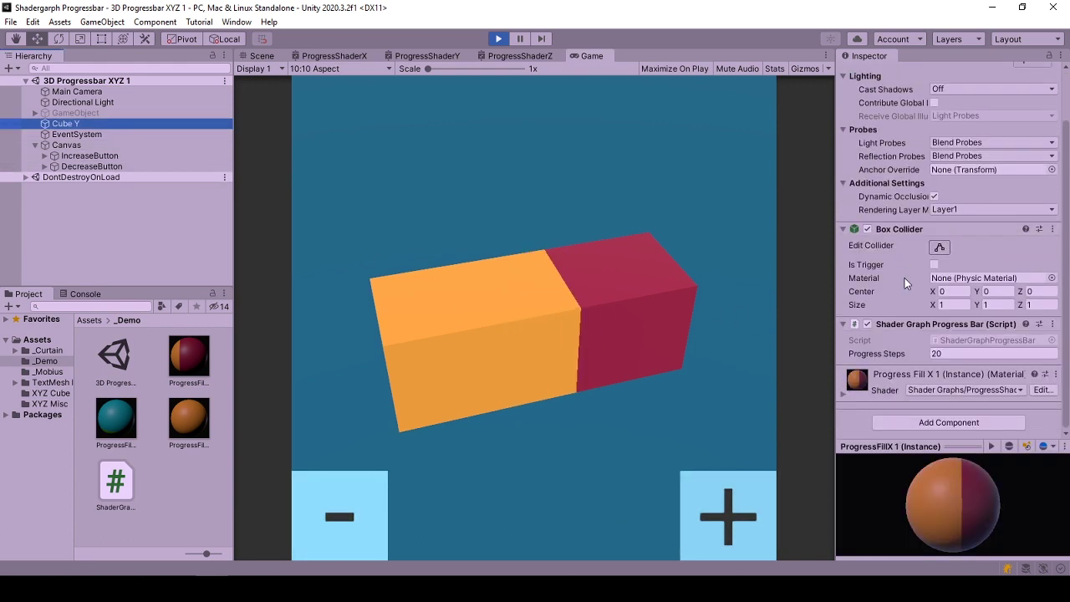
{"action": "left_click", "coordinate": [691, 516]}
{"action": "left_click", "coordinate": [376, 489]}
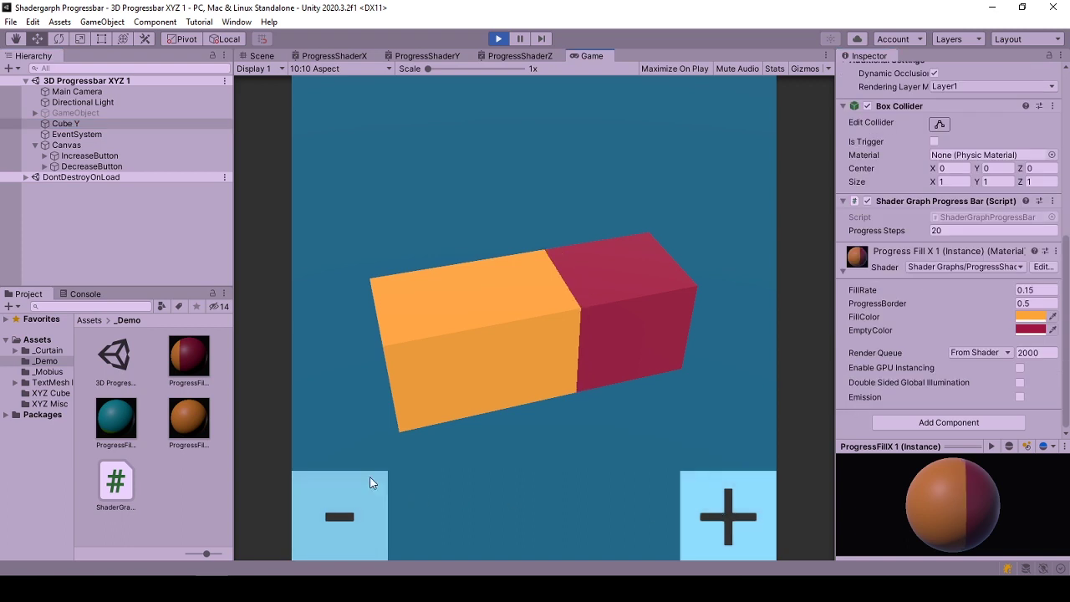
Step: Inspect the IncreaseButton and DecreaseButton click events calling ChangeValue on Cube Y
{"action": "left_click", "coordinate": [159, 156]}
{"action": "left_click", "coordinate": [158, 165]}
{"action": "left_click", "coordinate": [157, 158]}
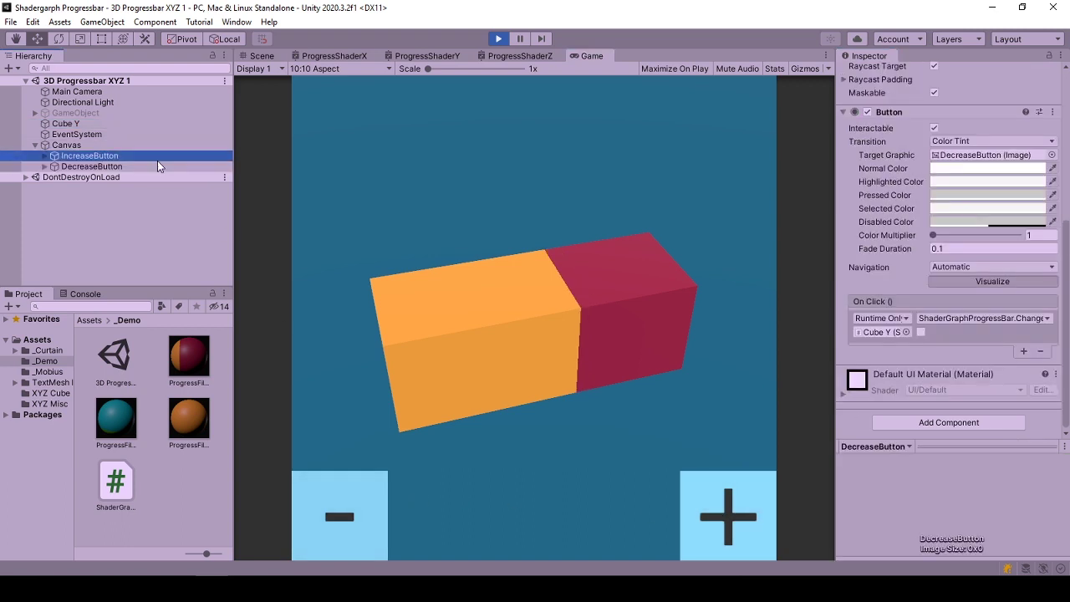
{"action": "left_click", "coordinate": [92, 166]}
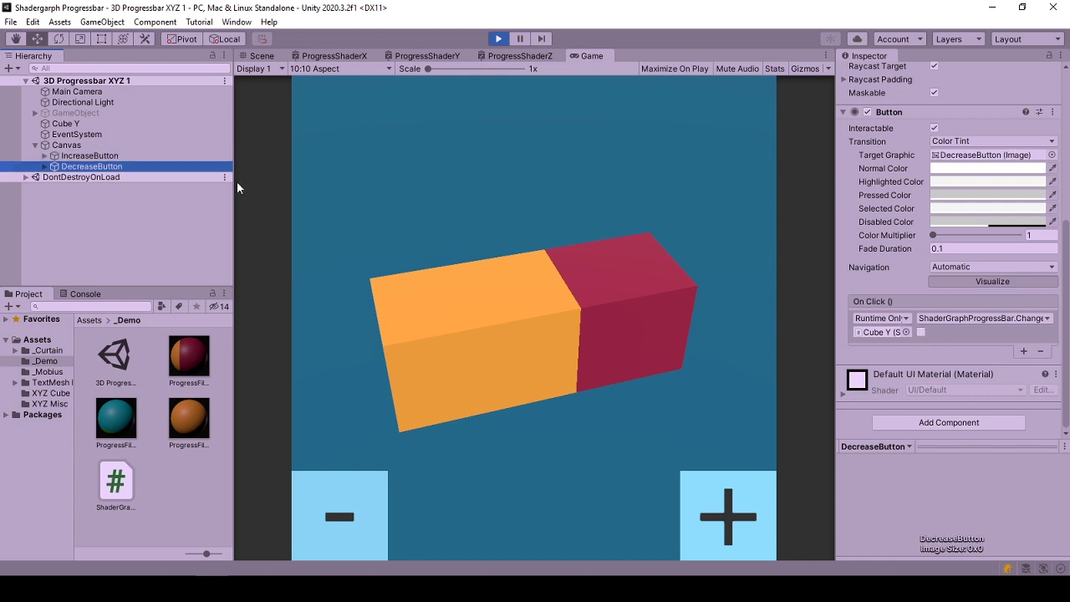
{"action": "left_click", "coordinate": [78, 156]}
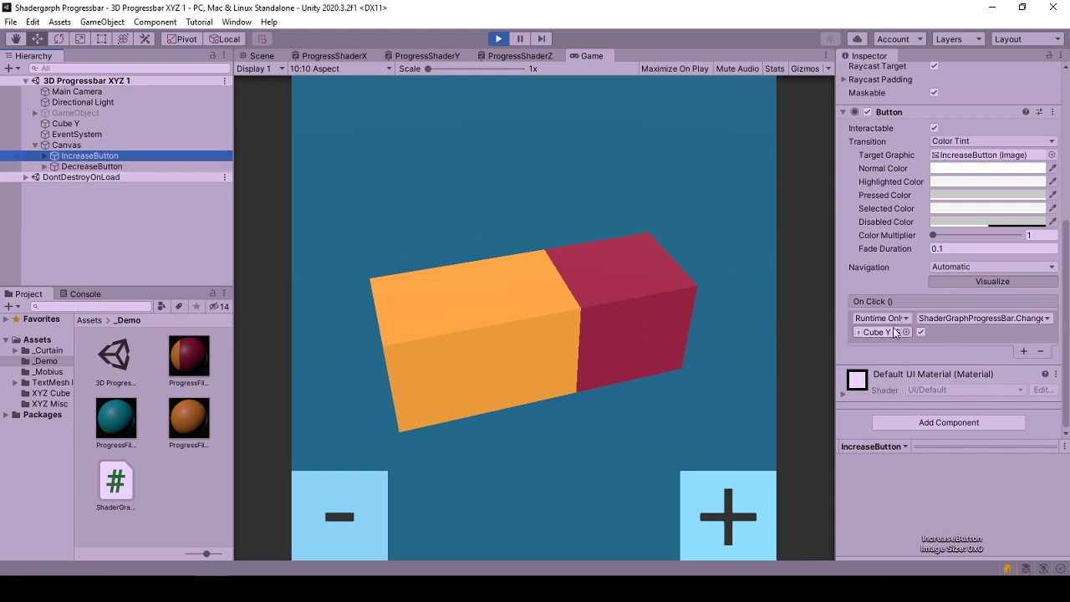
Step: Inspect Cube Y's script and material, lower the fill twice, then raise it until fully orange
{"action": "left_click", "coordinate": [132, 125]}
{"action": "scroll", "coordinate": [1008, 340], "scroll_direction": "down", "scroll_amount": 2}
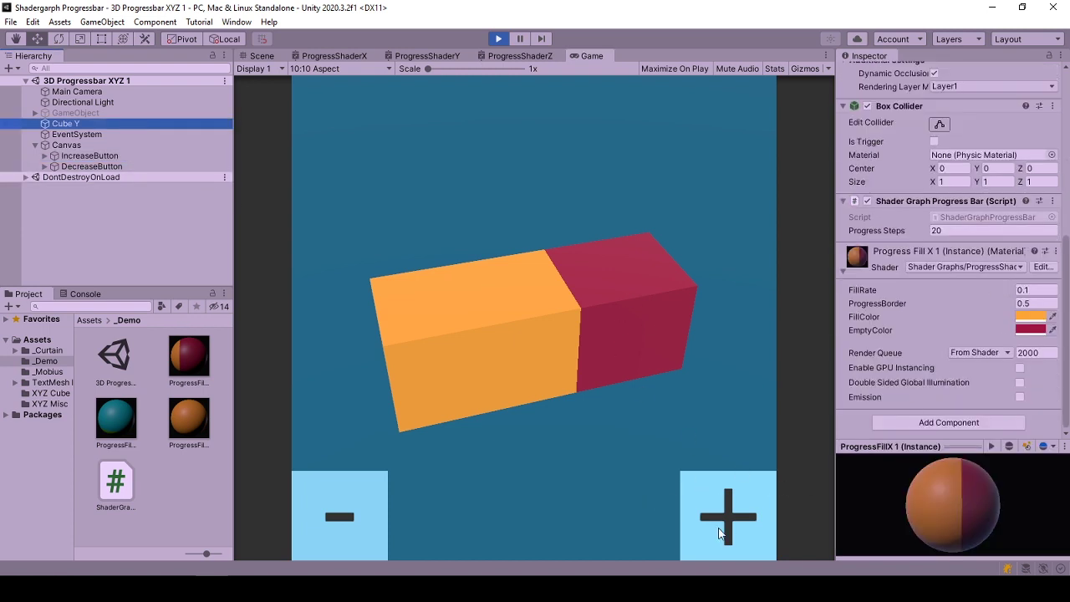
{"action": "left_click", "coordinate": [357, 512]}
{"action": "left_click", "coordinate": [358, 511]}
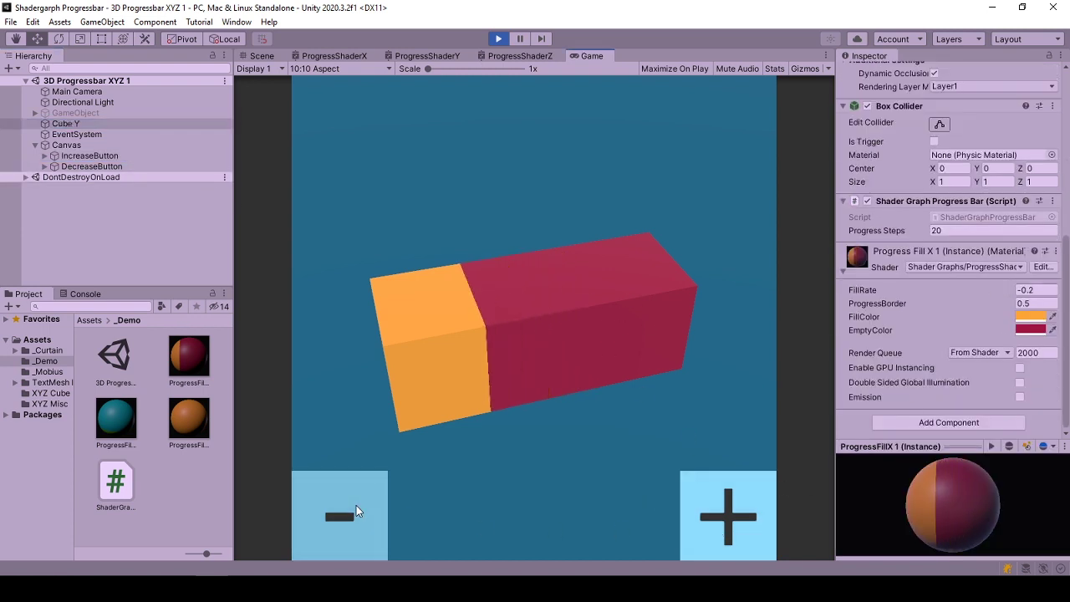
{"action": "left_click", "coordinate": [736, 518]}
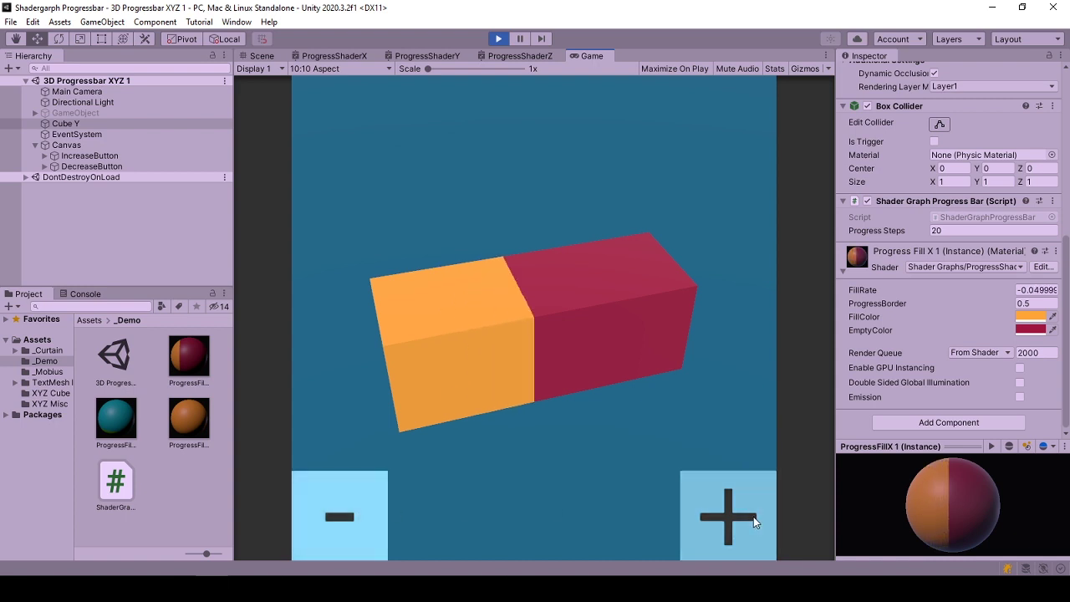
{"action": "left_click", "coordinate": [748, 519]}
{"action": "left_click", "coordinate": [727, 511]}
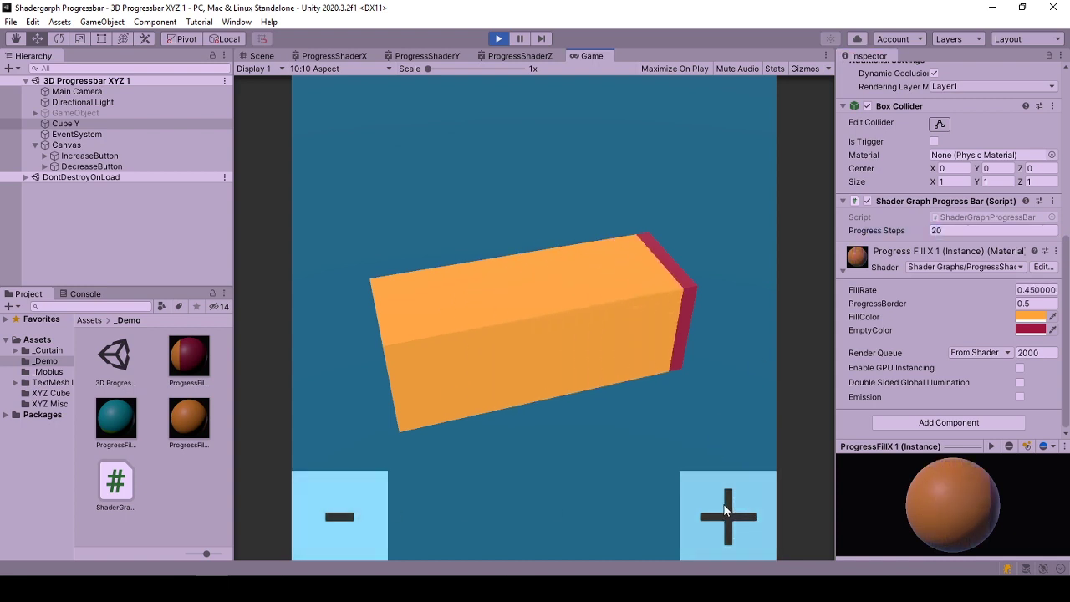
{"action": "left_click", "coordinate": [725, 507]}
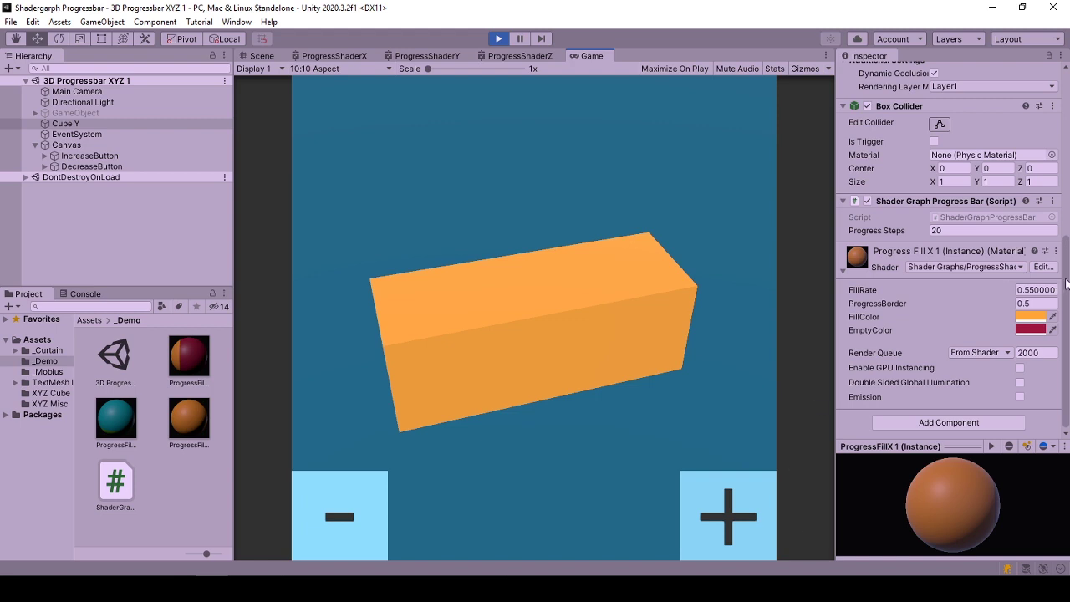
Step: Raise the fill two more steps, then shrink the orange fill to its minimum
{"action": "left_click", "coordinate": [742, 509]}
{"action": "left_click", "coordinate": [742, 509]}
{"action": "left_click", "coordinate": [335, 514]}
{"action": "left_click", "coordinate": [334, 514]}
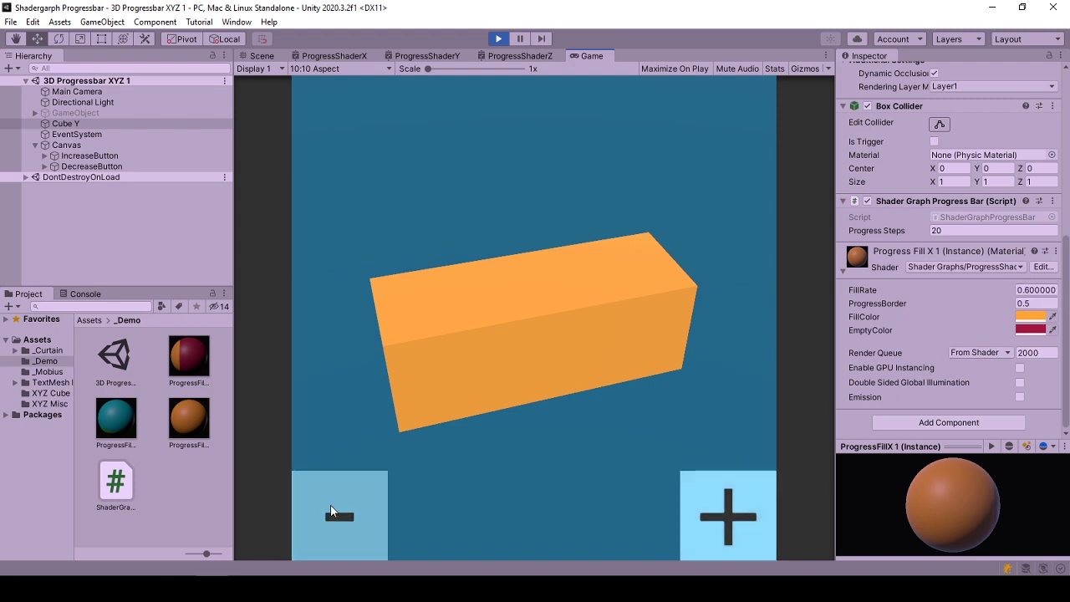
{"action": "left_click", "coordinate": [332, 512]}
{"action": "left_click", "coordinate": [331, 511]}
{"action": "left_click", "coordinate": [331, 512]}
{"action": "left_click", "coordinate": [331, 512]}
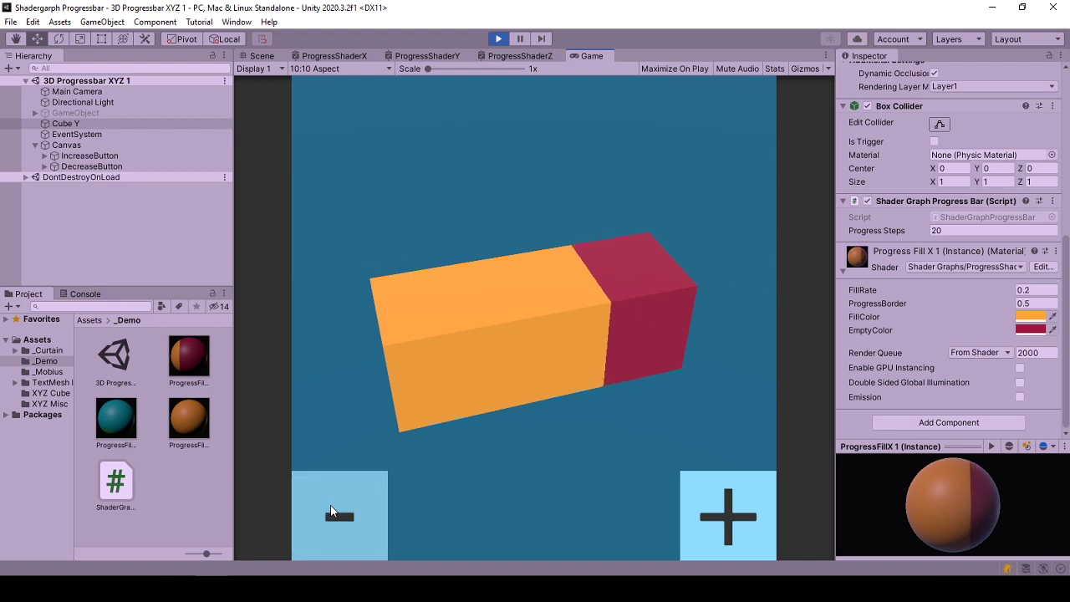
{"action": "left_click", "coordinate": [331, 511]}
{"action": "left_click", "coordinate": [331, 512]}
Step: Grow the fill four steps, then step it back down to a FillRate of 0.2
{"action": "left_click", "coordinate": [716, 511]}
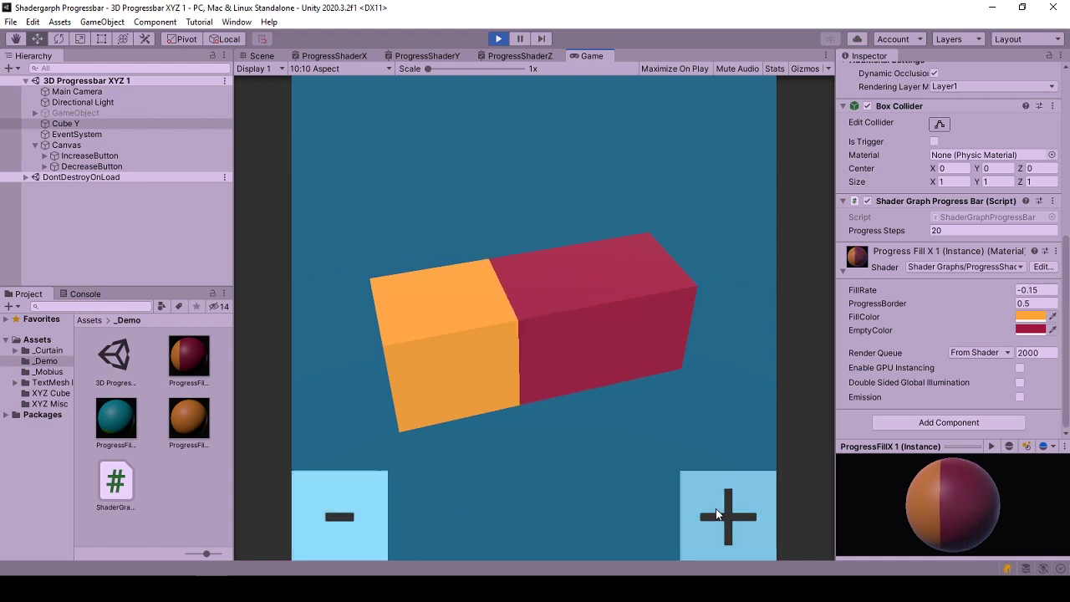
{"action": "left_click", "coordinate": [715, 512]}
{"action": "left_click", "coordinate": [715, 513]}
{"action": "left_click", "coordinate": [716, 512]}
{"action": "left_click", "coordinate": [715, 512]}
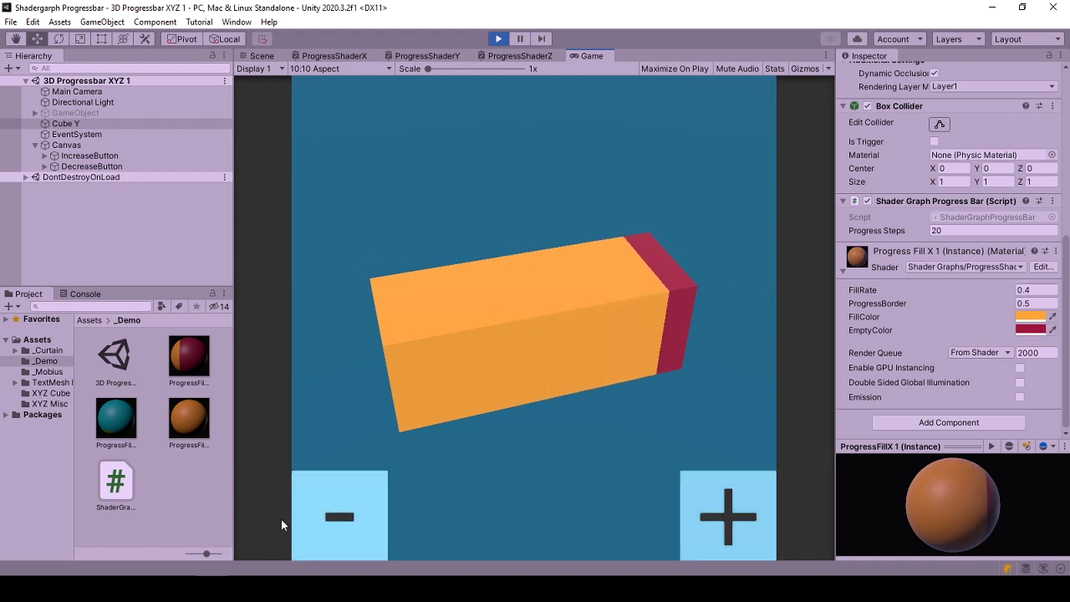
{"action": "left_click", "coordinate": [351, 514]}
{"action": "left_click", "coordinate": [354, 517]}
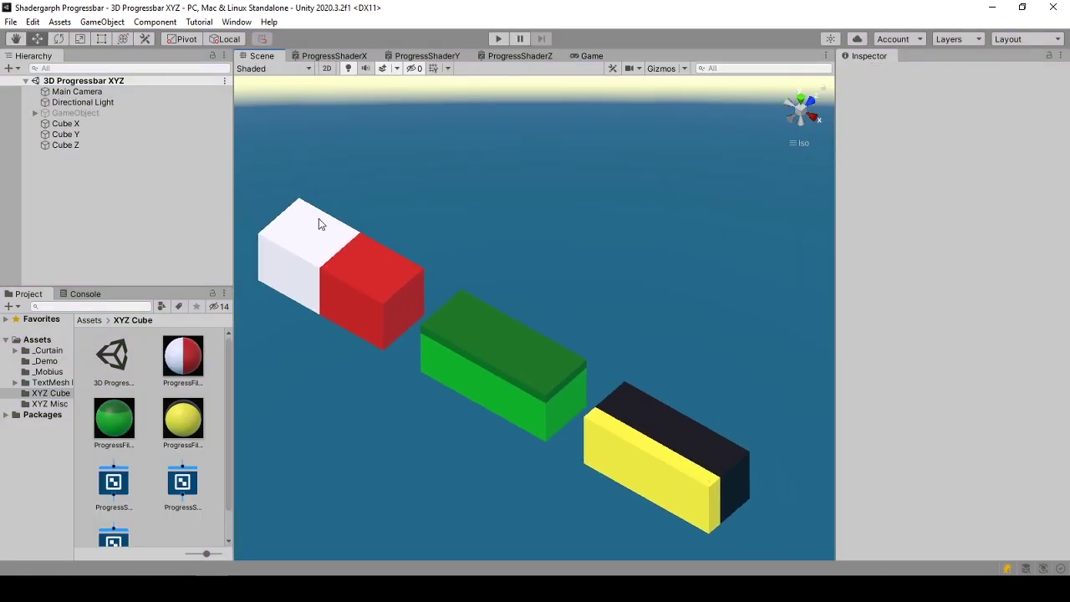
Step: Check the red/white and green progress materials, and set Cube X's FillRate to 0.02
{"action": "left_click", "coordinate": [170, 367]}
{"action": "left_click", "coordinate": [127, 426]}
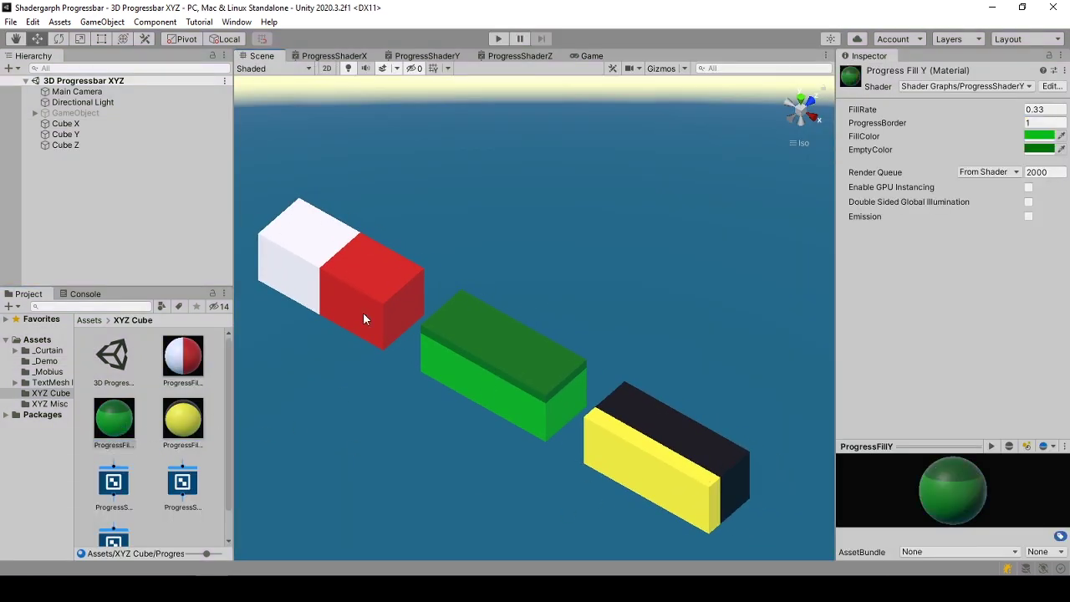
{"action": "left_click", "coordinate": [363, 312]}
{"action": "scroll", "coordinate": [963, 447], "scroll_direction": "down", "scroll_amount": 5}
{"action": "mouse_move", "coordinate": [922, 417]}
{"action": "left_mouse_down"}
{"action": "mouse_move", "coordinate": [934, 418]}
{"action": "mouse_move", "coordinate": [904, 414]}
{"action": "mouse_move", "coordinate": [919, 413]}
{"action": "left_mouse_up"}
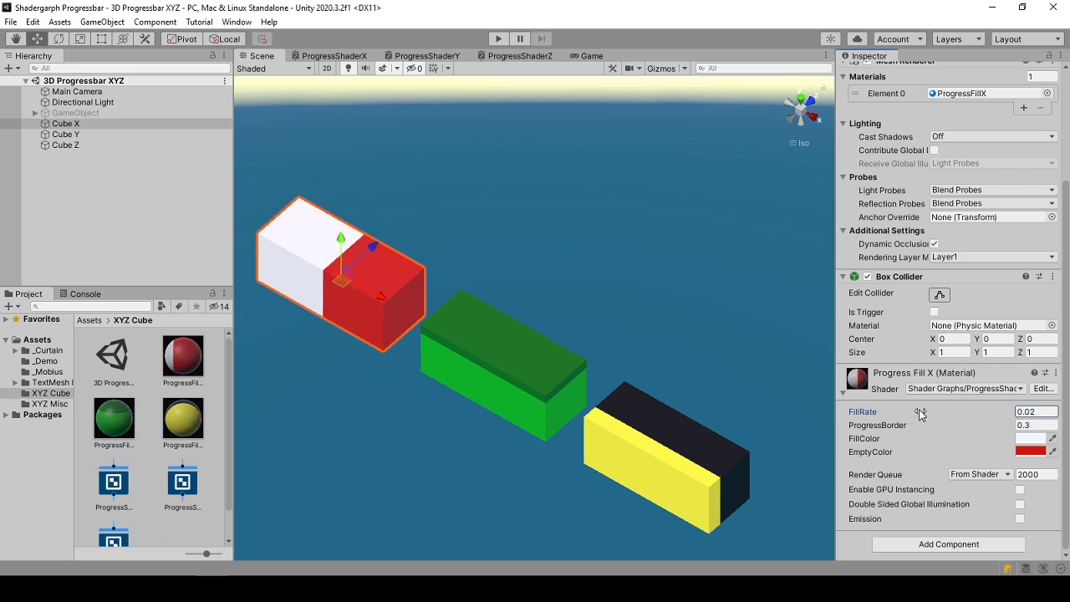
Step: Lower Cube Y's FillRate to 0.09 and slightly darken its EmptyColor
{"action": "left_click", "coordinate": [464, 406]}
{"action": "scroll", "coordinate": [967, 452], "scroll_direction": "down", "scroll_amount": 5}
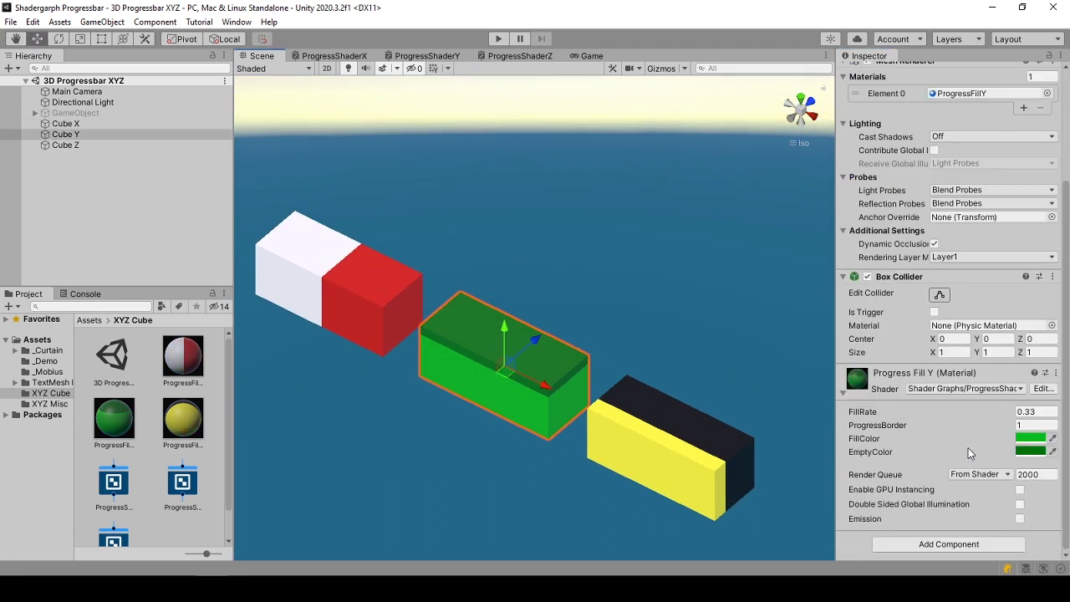
{"action": "mouse_move", "coordinate": [917, 409]}
{"action": "left_mouse_down"}
{"action": "mouse_move", "coordinate": [854, 359]}
{"action": "mouse_move", "coordinate": [907, 408]}
{"action": "left_mouse_up"}
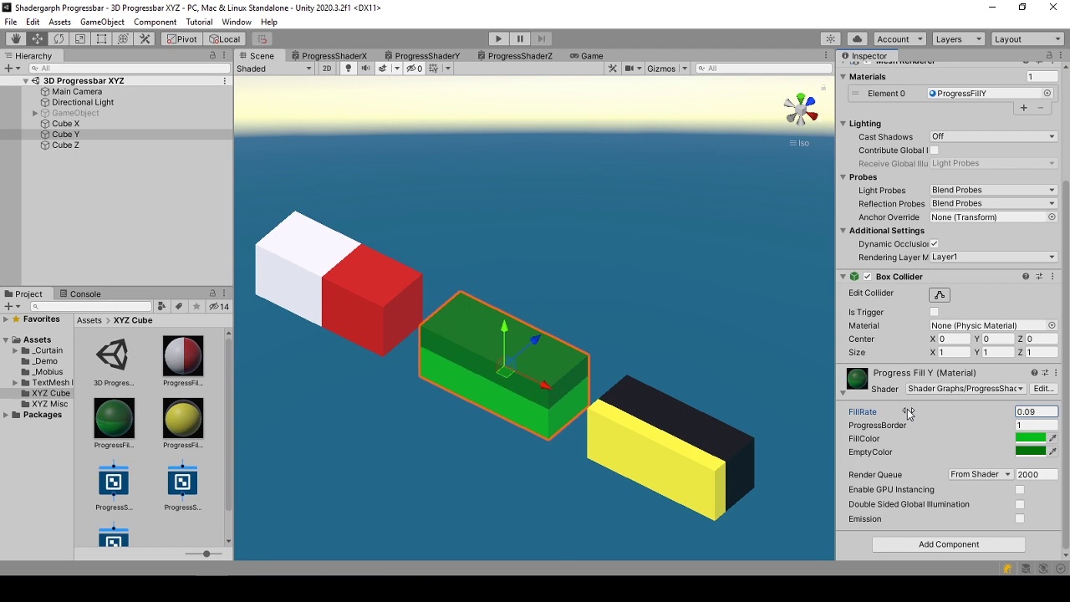
{"action": "left_click", "coordinate": [1032, 450]}
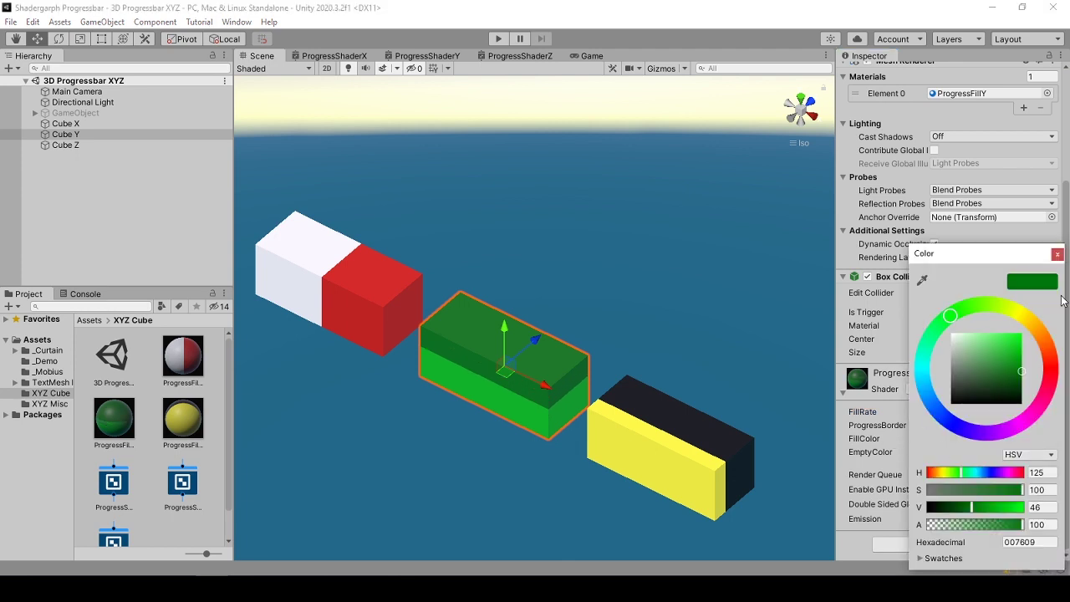
{"action": "left_click_drag", "start_coordinate": [1022, 376], "coordinate": [1023, 380]}
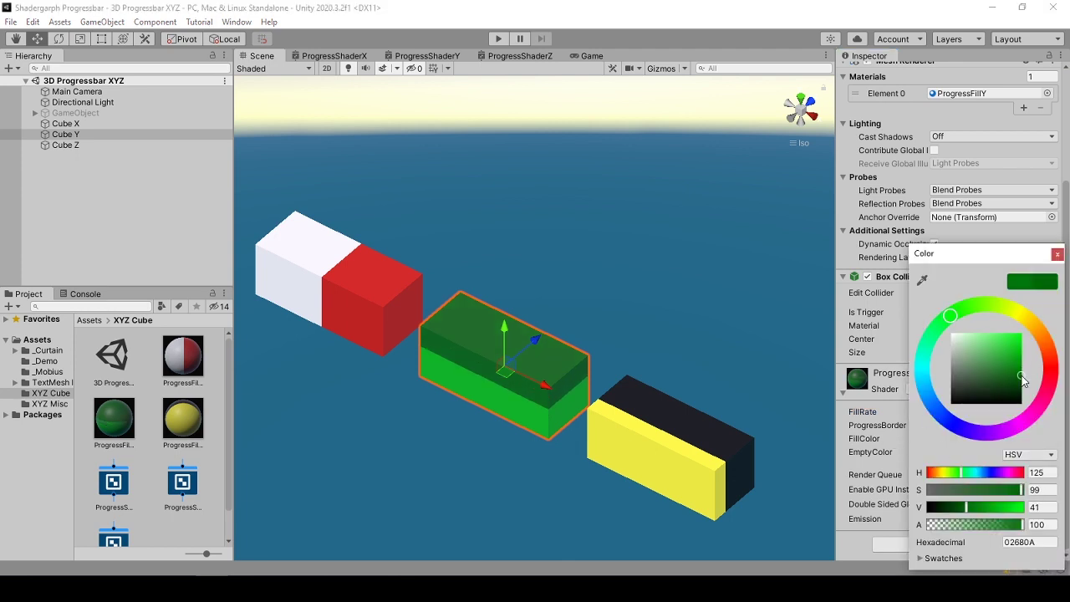
{"action": "left_click", "coordinate": [1057, 254]}
Step: Change Cube Y's FillColor to purple
{"action": "left_click", "coordinate": [1031, 438]}
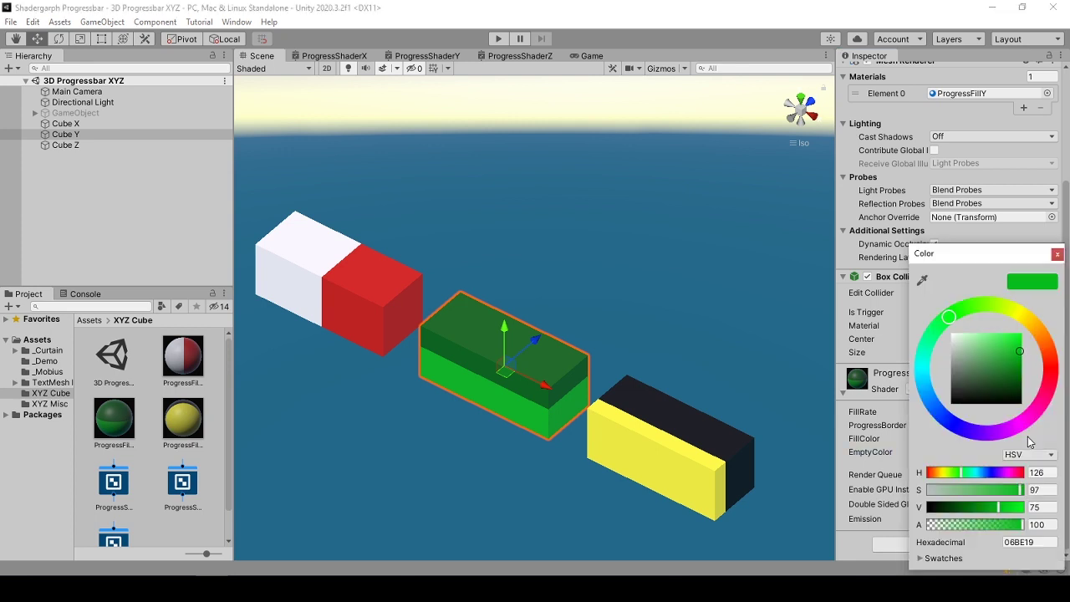
{"action": "left_click_drag", "start_coordinate": [1033, 422], "coordinate": [1003, 436]}
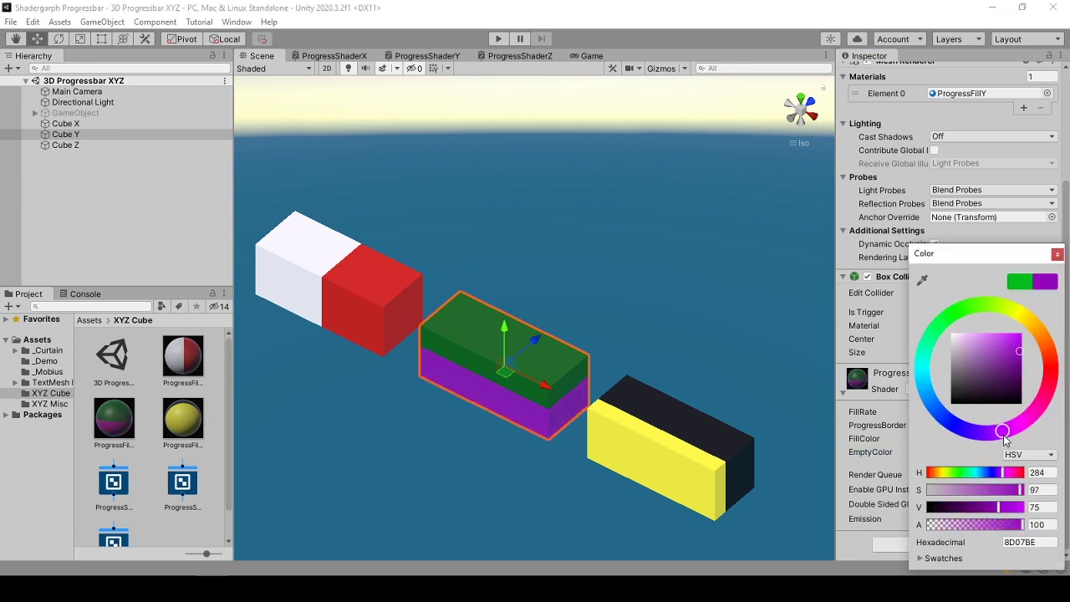
{"action": "left_click", "coordinate": [1057, 254]}
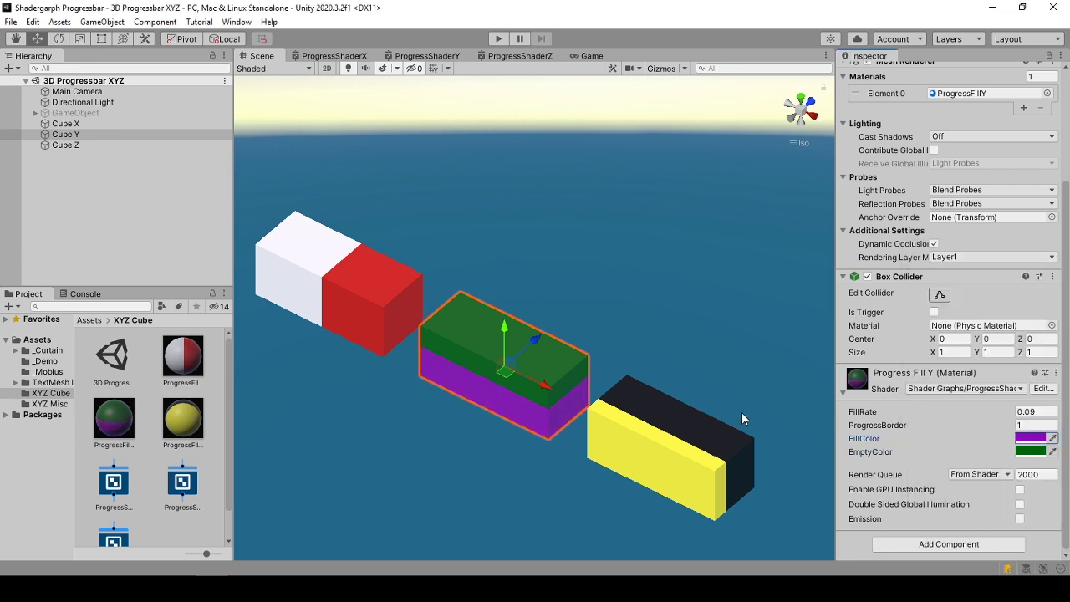
Step: Make Cube Z's EmptyColor red instead of black and lower its FillRate to -0.07
{"action": "left_click", "coordinate": [688, 460]}
{"action": "left_click", "coordinate": [1033, 452]}
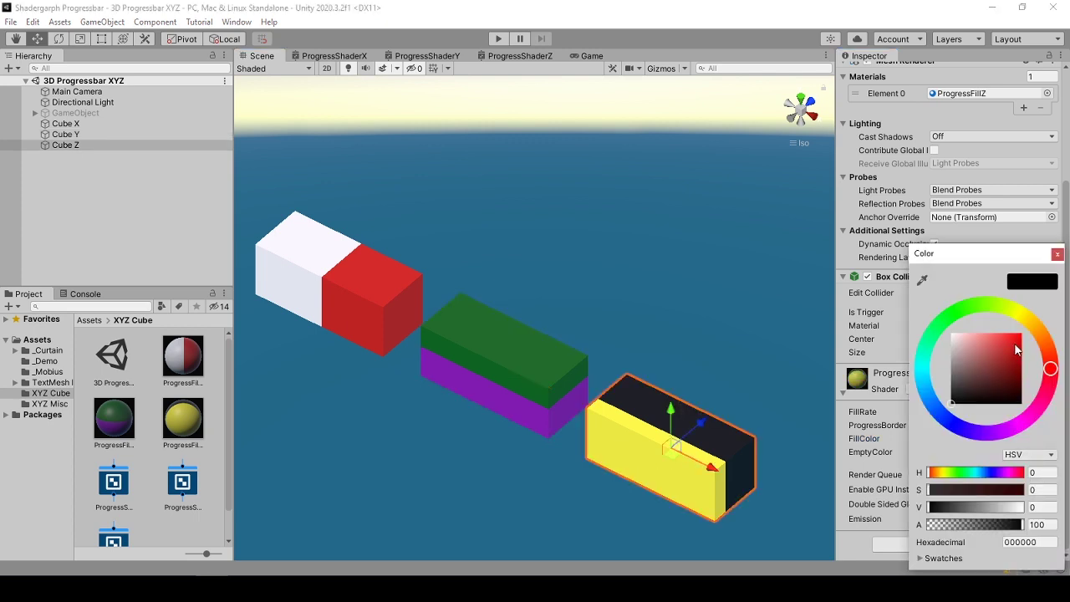
{"action": "left_click_drag", "start_coordinate": [1016, 349], "coordinate": [1033, 352]}
{"action": "left_click", "coordinate": [1057, 254]}
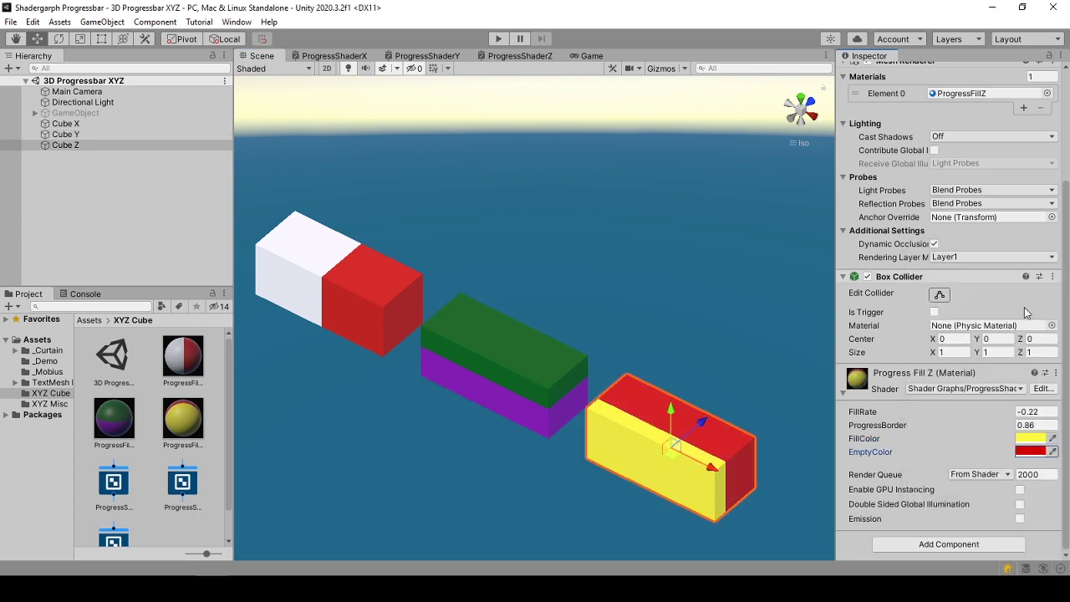
{"action": "left_click_drag", "start_coordinate": [888, 415], "coordinate": [886, 415]}
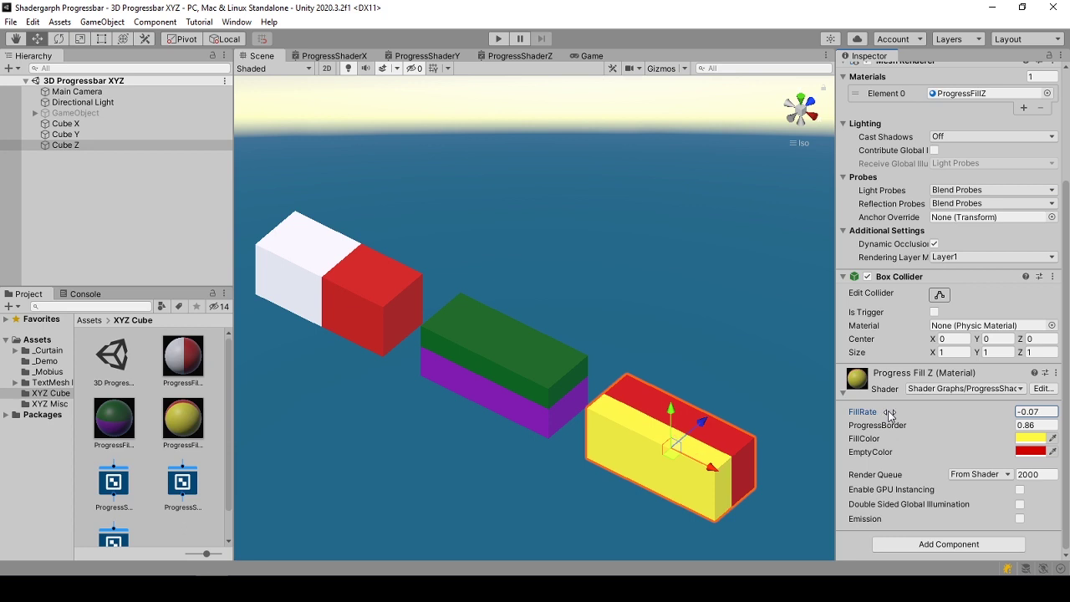
Step: Change Cube X's FillColor from white to blue
{"action": "left_click", "coordinate": [328, 289]}
{"action": "left_click", "coordinate": [1028, 438]}
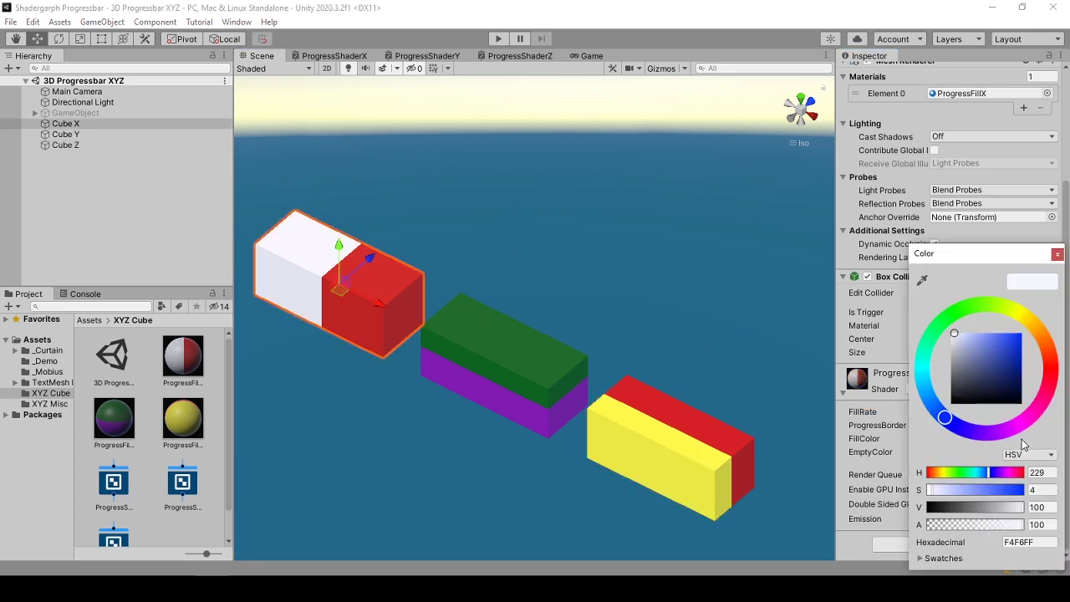
{"action": "left_click", "coordinate": [1019, 355]}
{"action": "left_click", "coordinate": [1057, 254]}
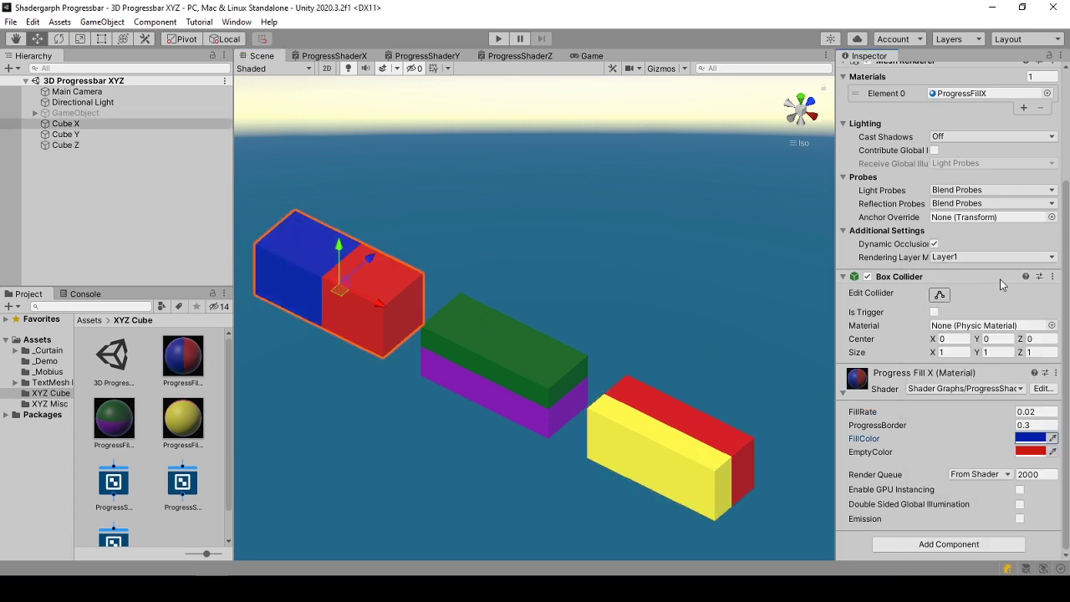
Step: View the cubes from a lower angle and lower Cube Y's FillRate to 0.06
{"action": "left_click_drag", "start_coordinate": [585, 418], "coordinate": [458, 497], "text": "alt"}
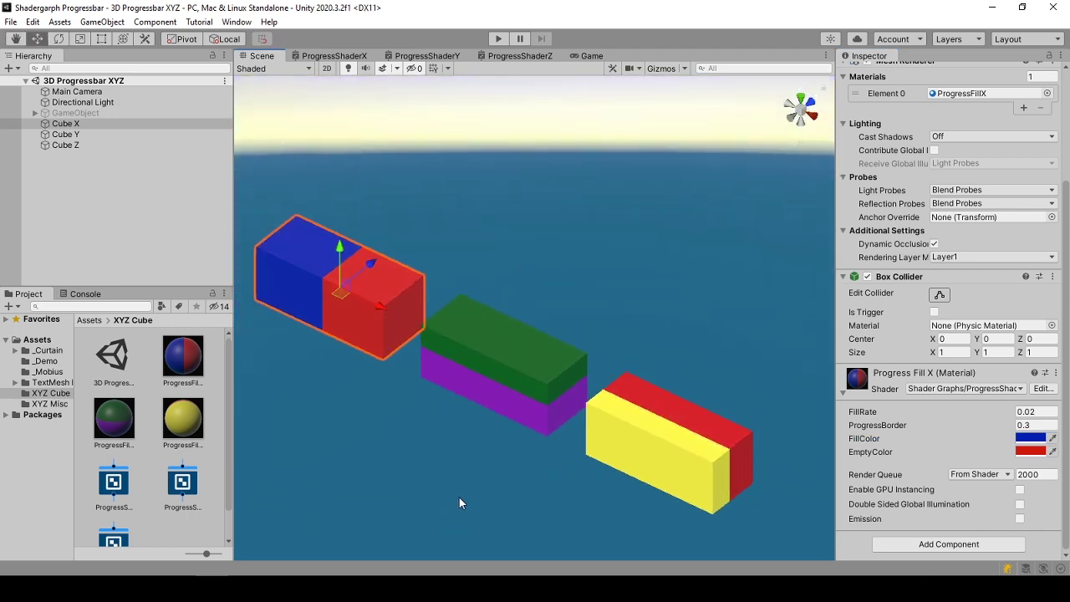
{"action": "left_click", "coordinate": [469, 471]}
{"action": "left_click", "coordinate": [494, 405]}
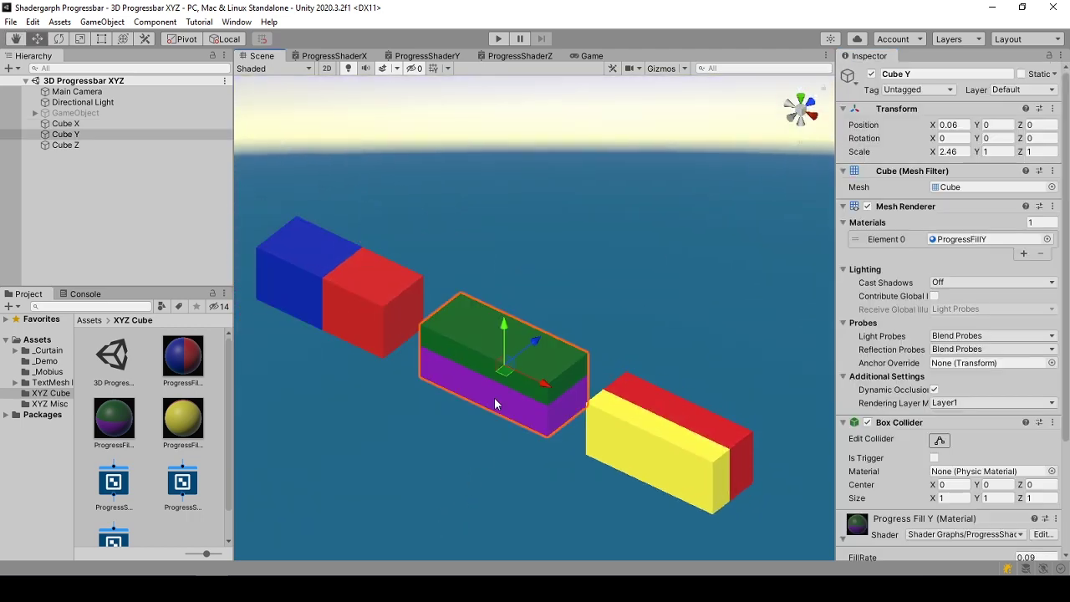
{"action": "scroll", "coordinate": [892, 493], "scroll_direction": "down", "scroll_amount": 3}
{"action": "left_click_drag", "start_coordinate": [960, 418], "coordinate": [947, 418]}
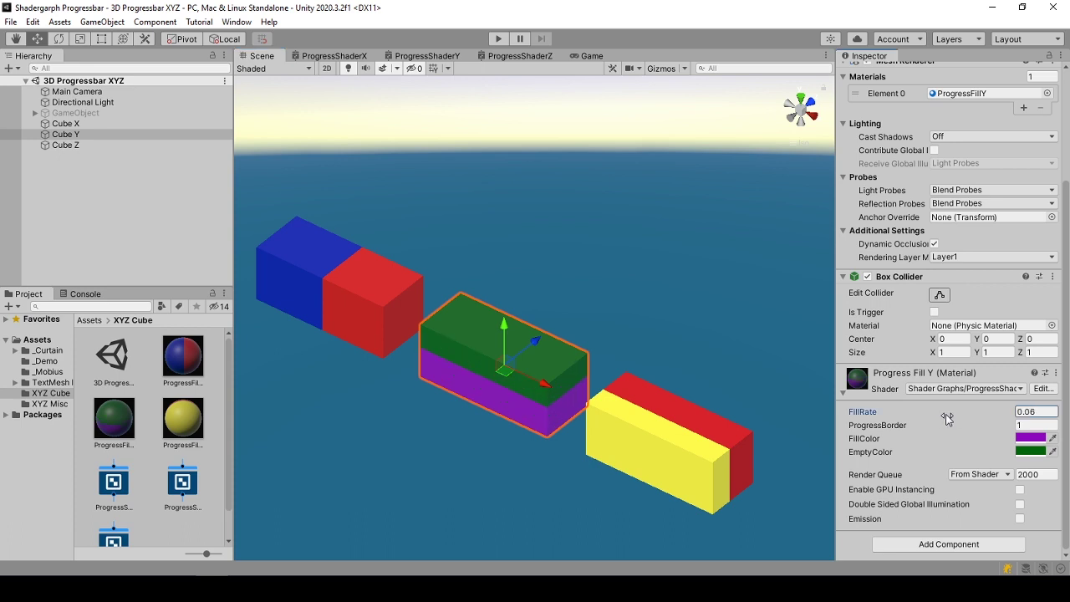
{"action": "left_click", "coordinate": [730, 376]}
{"action": "left_click", "coordinate": [707, 454]}
{"action": "left_click", "coordinate": [483, 403]}
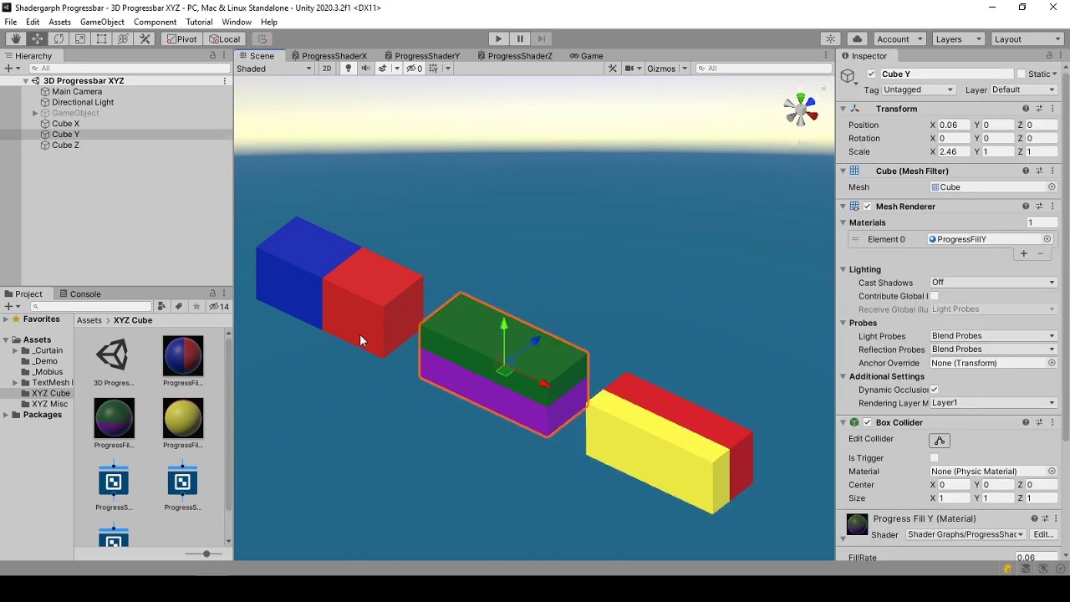